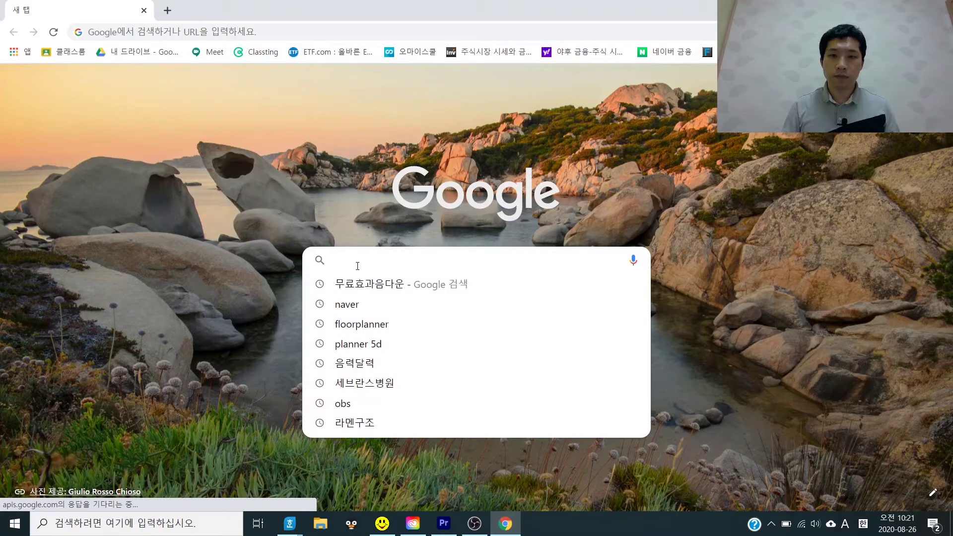
- Search Google for "틴커캐드", open the Tinkercad site and create a new 3D design
key(Hangul)
text(틴커캐드)
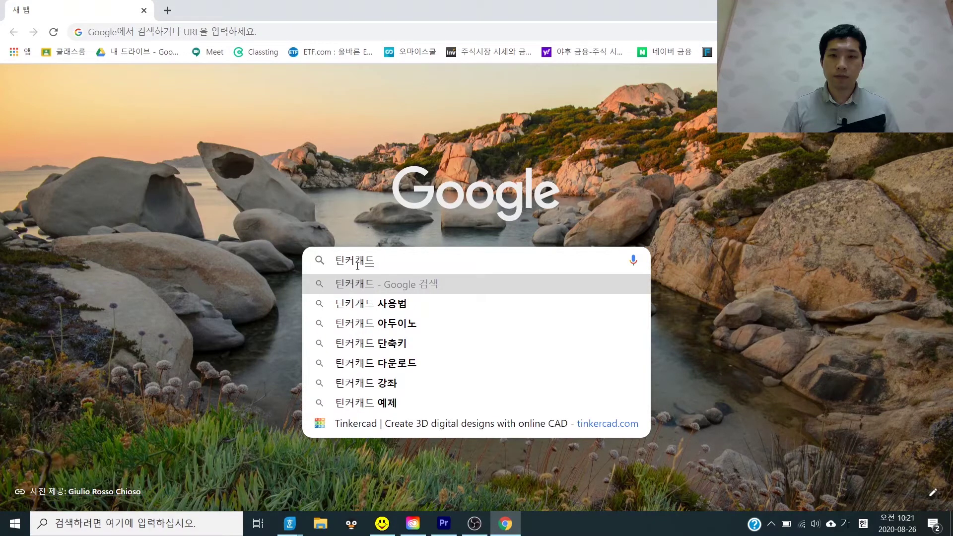
key(Return)
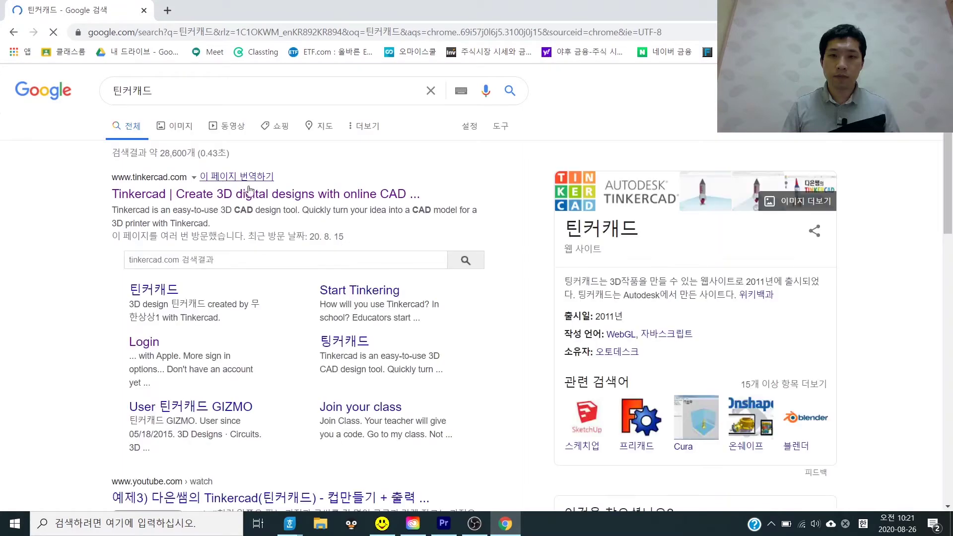
click(256, 198)
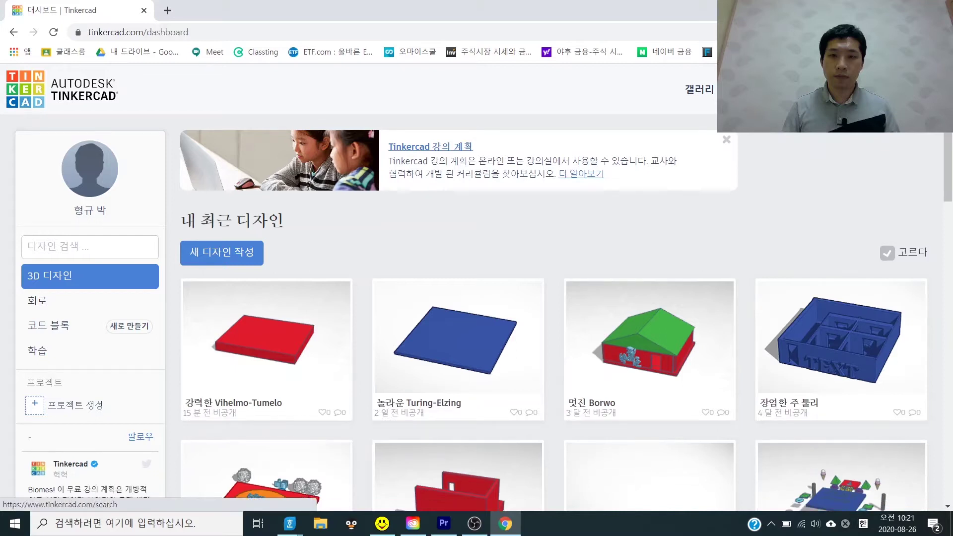
click(232, 261)
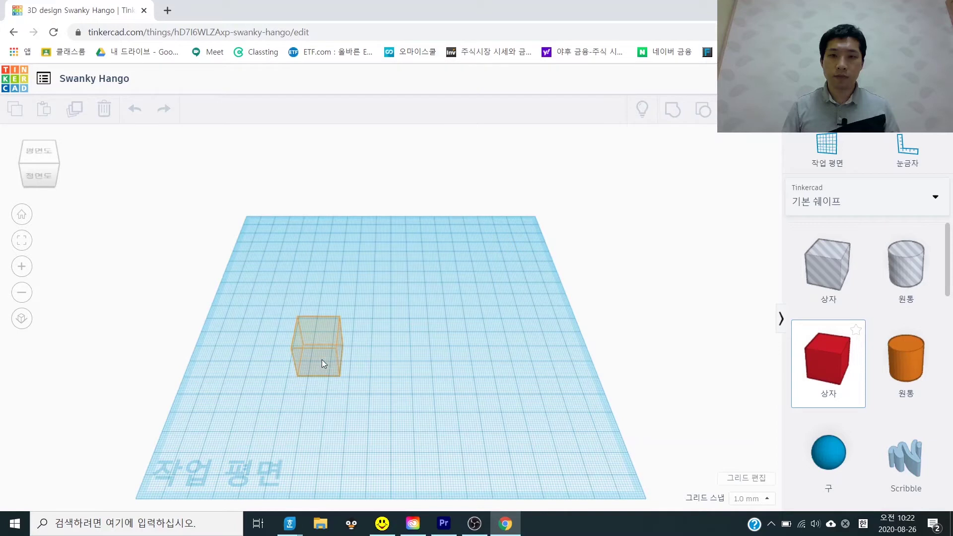
- Place a red box on the workplane and resize it into a plate about 80 by 75 mm and 8 mm high
click(350, 341)
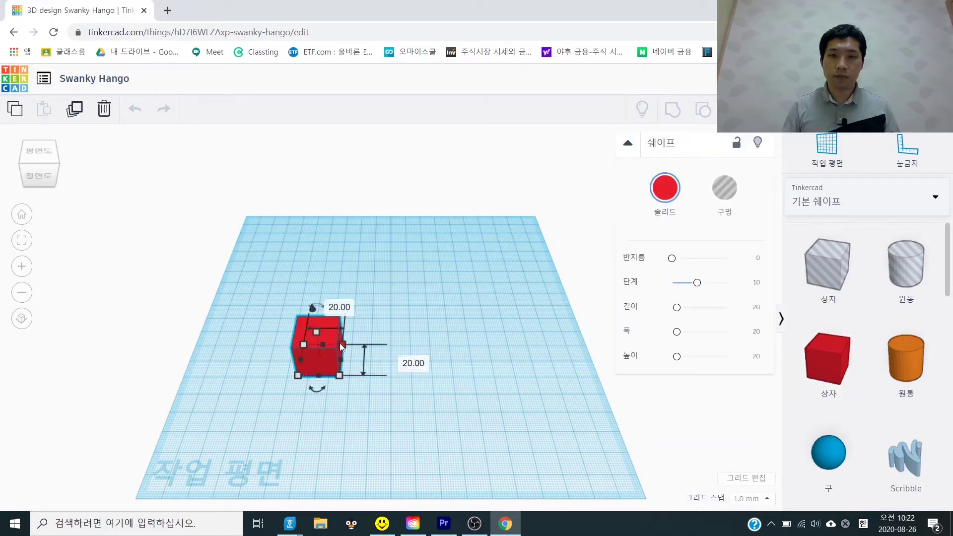
drag(362, 330, 451, 274)
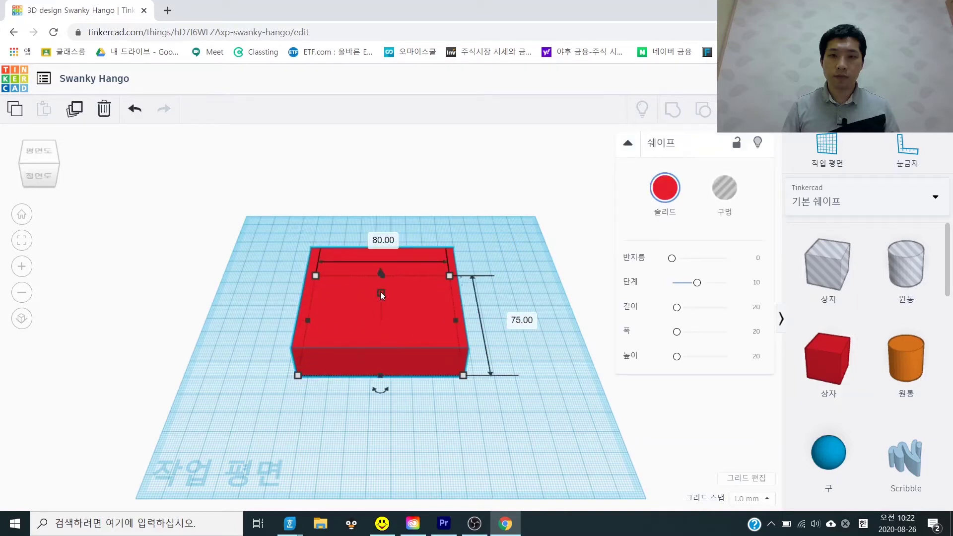
drag(376, 309, 455, 298)
scroll(515, 297, up, 4)
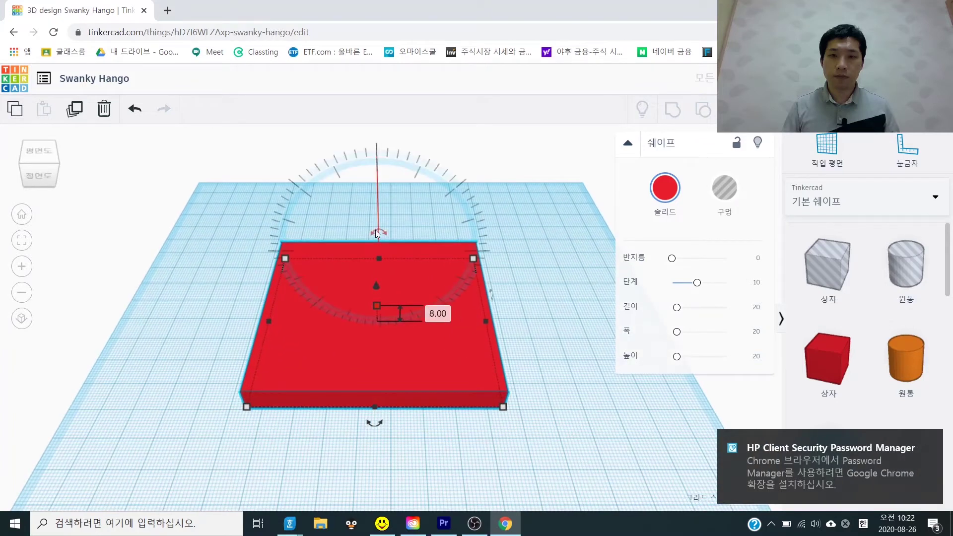
- Tilt the red plate so one side dips below the workplane, and inspect it from several angles
mouse_move(376, 230)
mouse_down()
mouse_move(434, 243)
mouse_move(367, 220)
mouse_up()
click(527, 284)
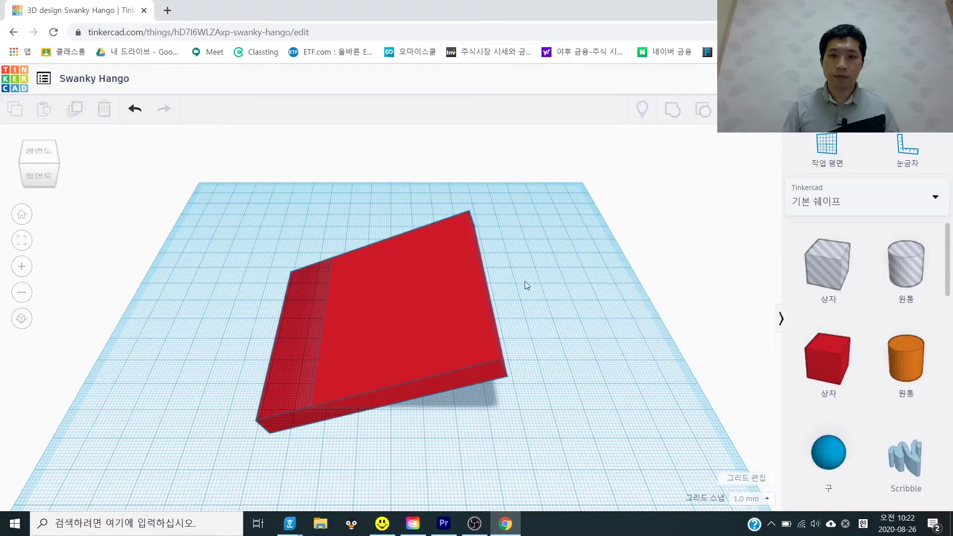
click(414, 306)
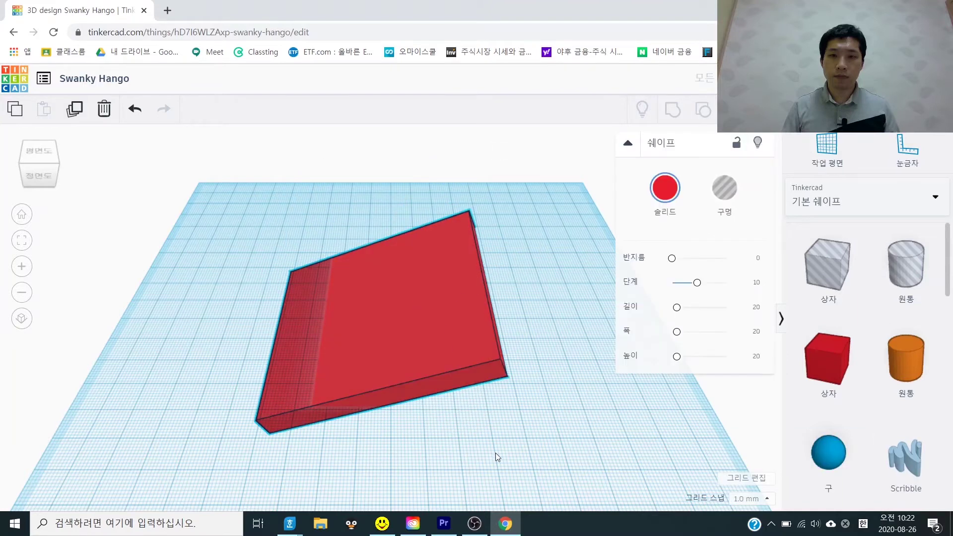
right_drag(495, 453, 461, 313)
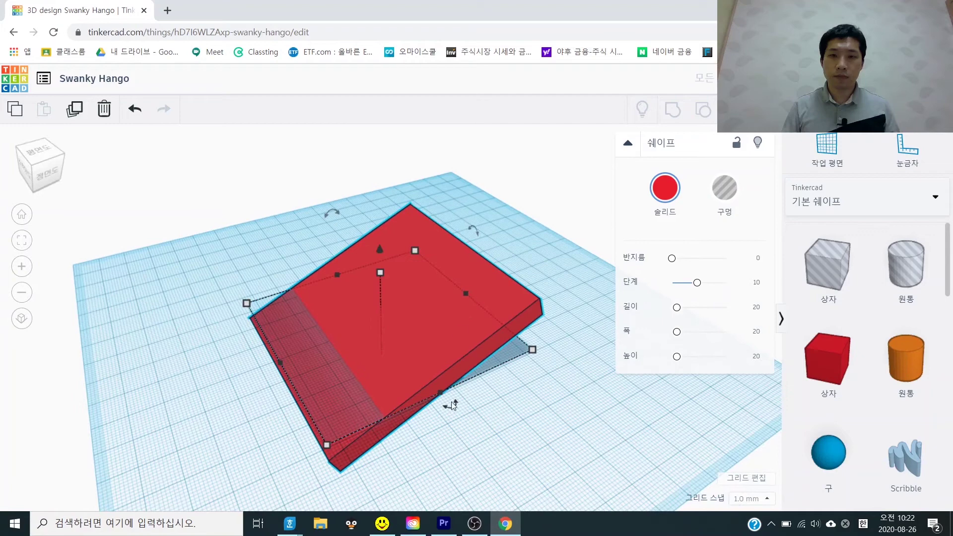
drag(453, 406, 410, 362)
right_drag(409, 362, 391, 301)
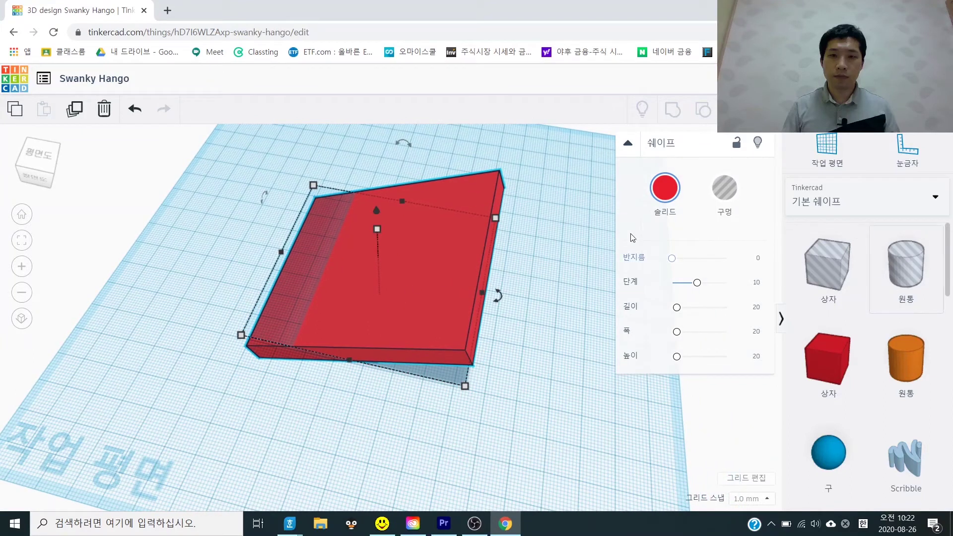
- Cut a round hole through the tilted plate by grouping it with a cylinder hole, and delete the result
drag(893, 270, 395, 278)
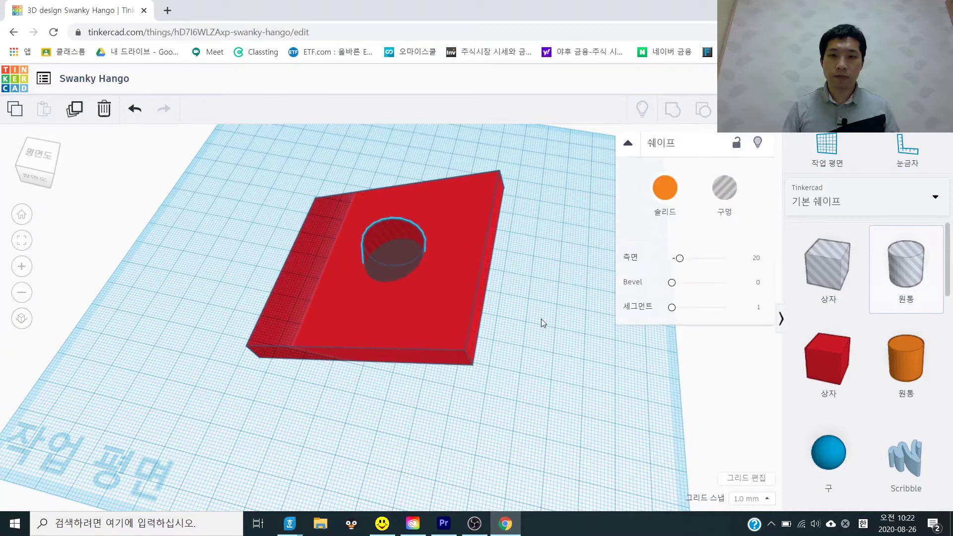
drag(563, 392, 223, 200)
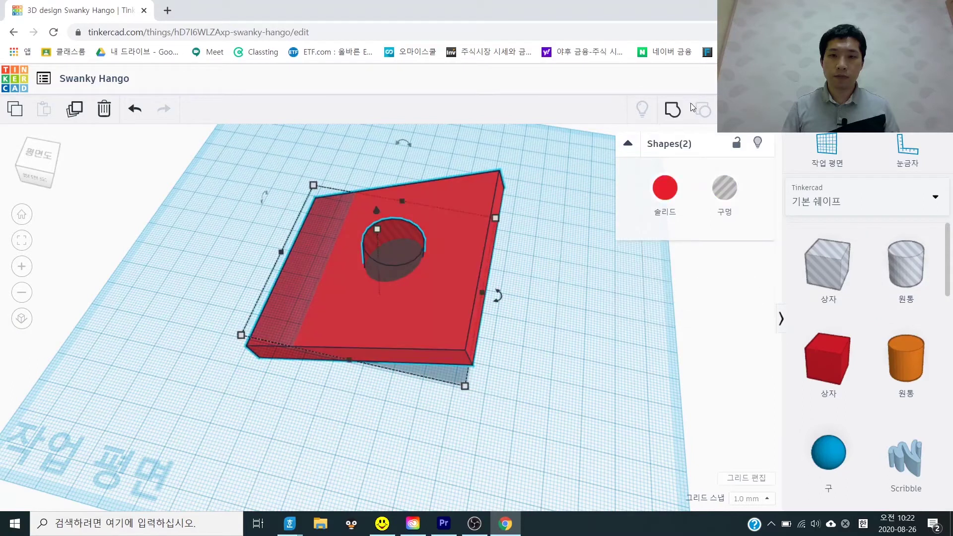
click(669, 118)
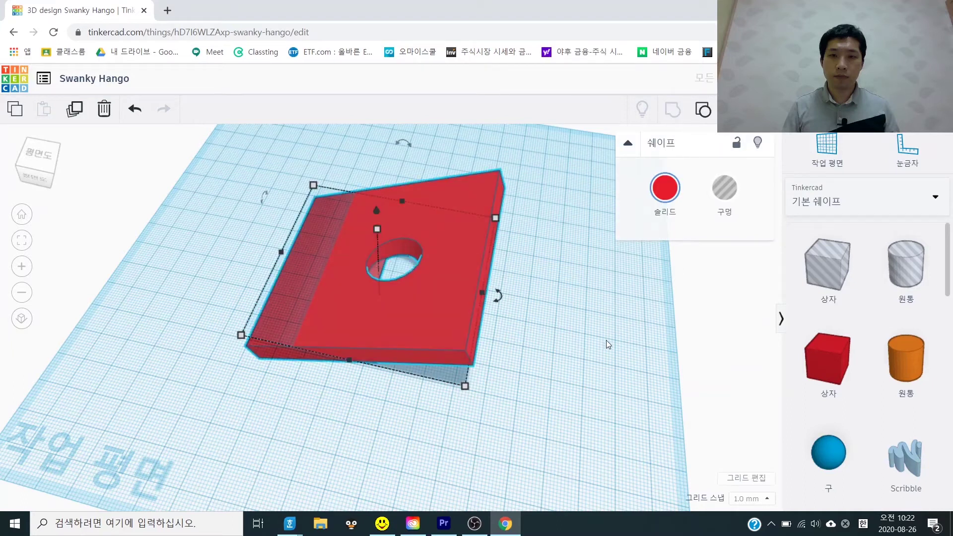
right_drag(578, 358, 639, 305)
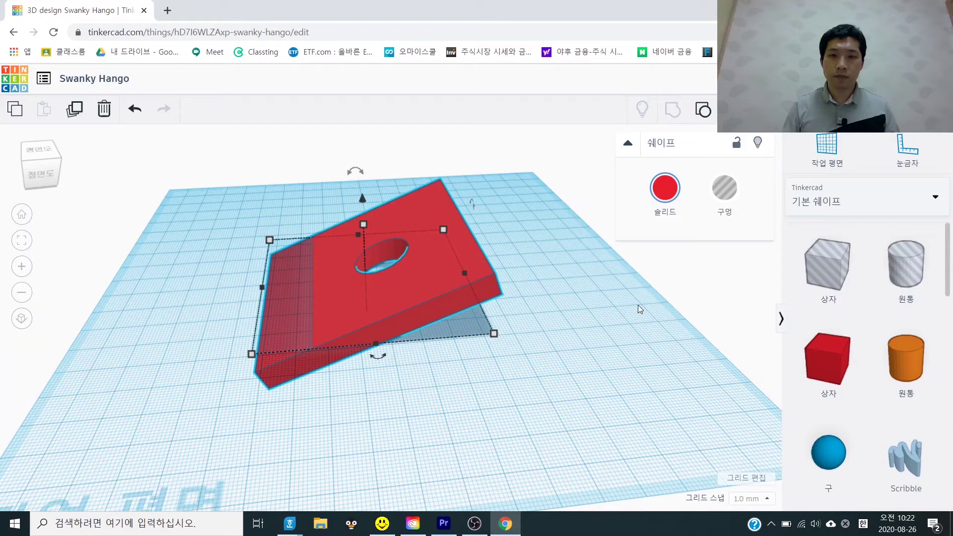
key(Delete)
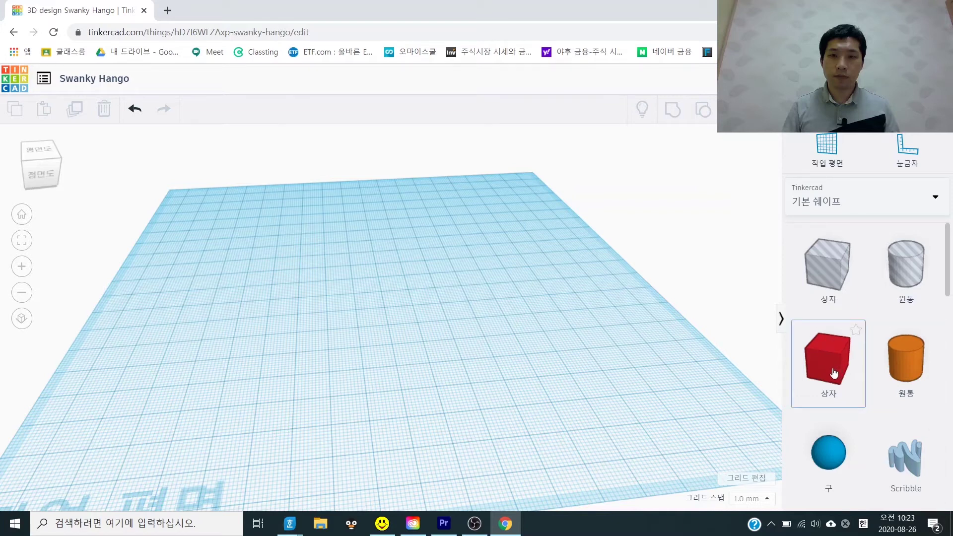
- Place a new red box and resize it into a plate about 67 by 72 mm and 4 mm high
drag(835, 373, 497, 386)
right_drag(498, 386, 381, 331)
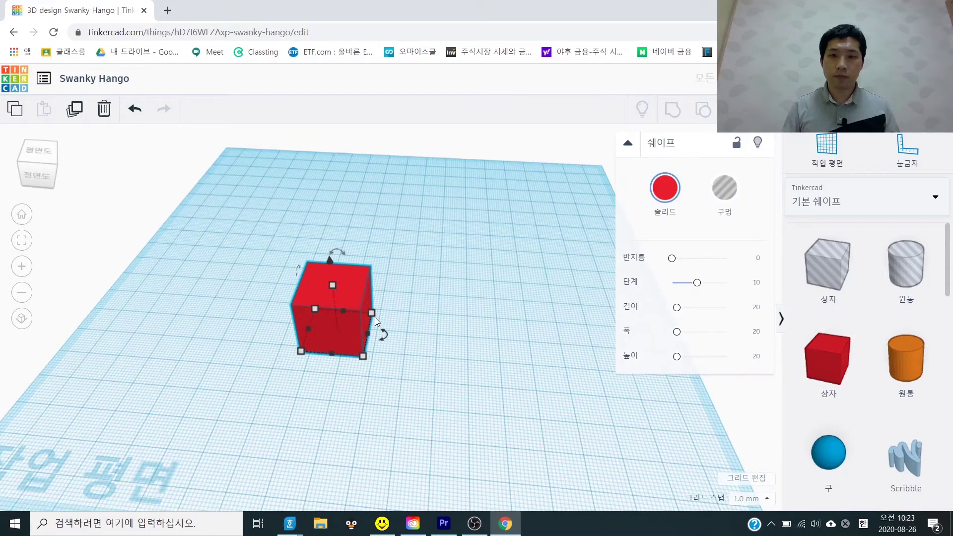
drag(371, 312, 499, 236)
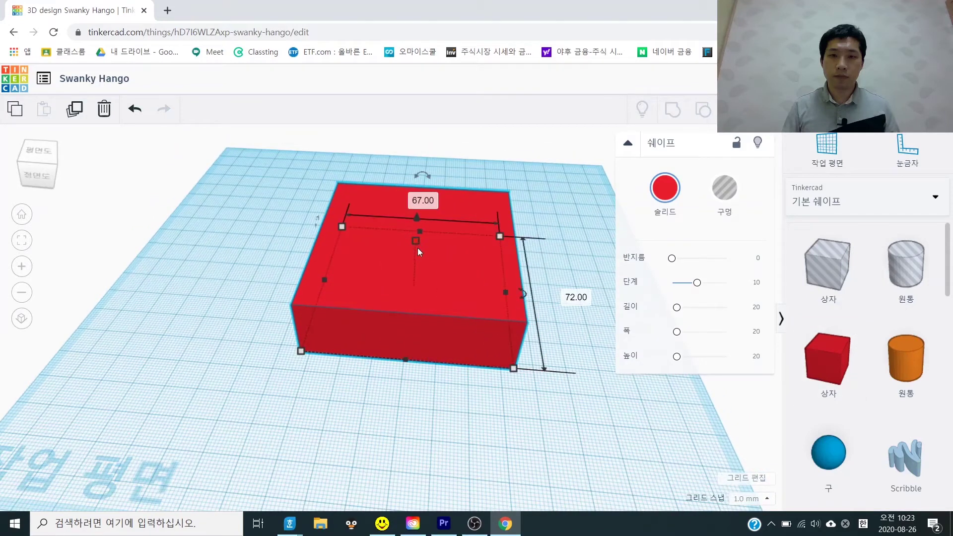
drag(418, 248, 415, 279)
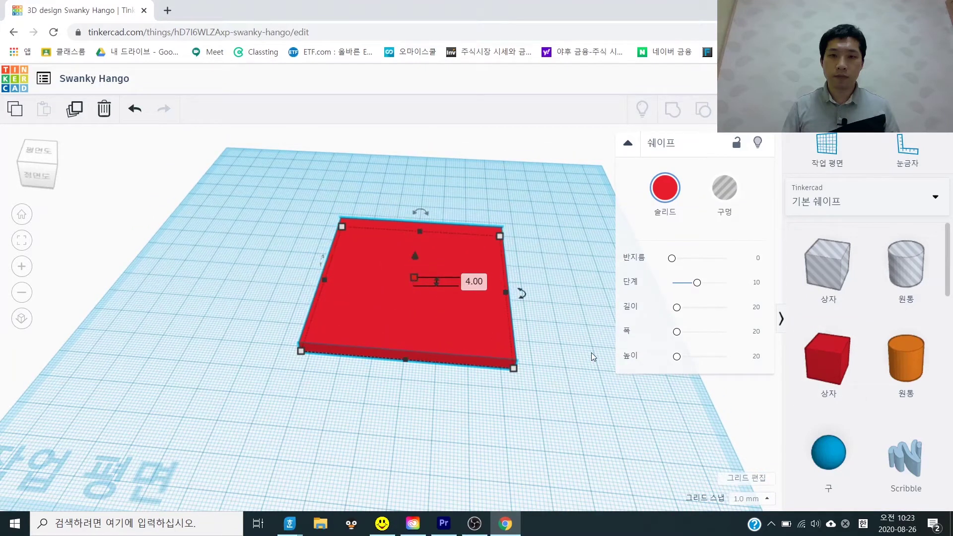
click(636, 407)
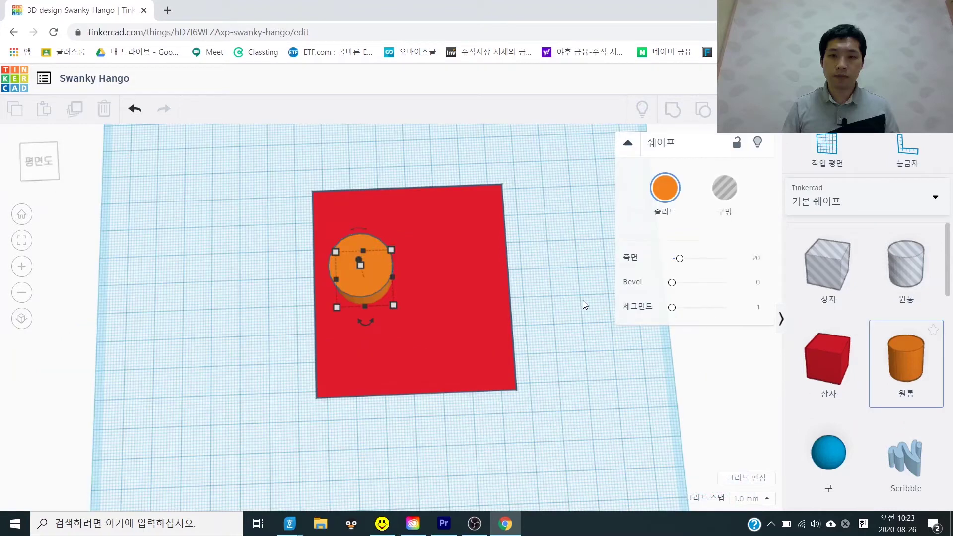
- Place two orange cylinders side by side on the red plate and a green roof shape in front of them
click(906, 357)
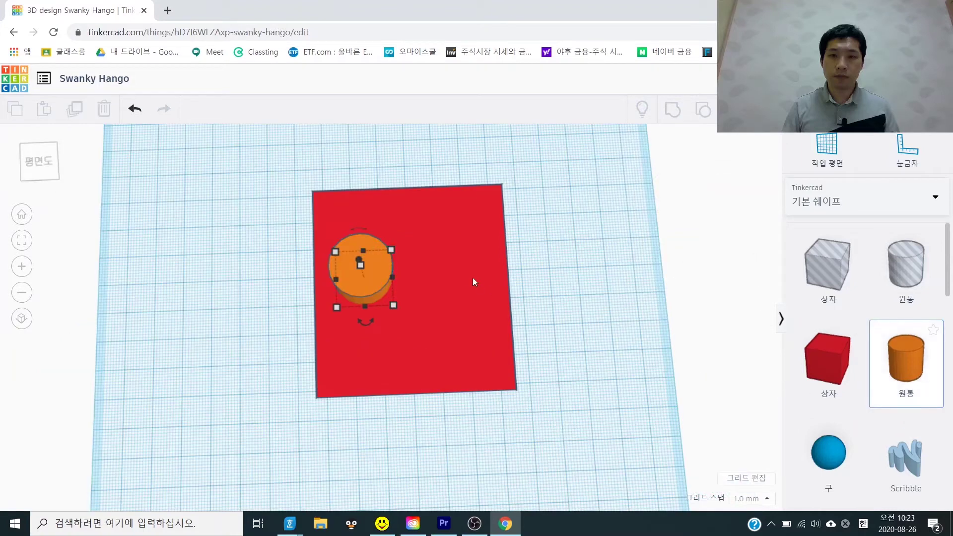
click(444, 285)
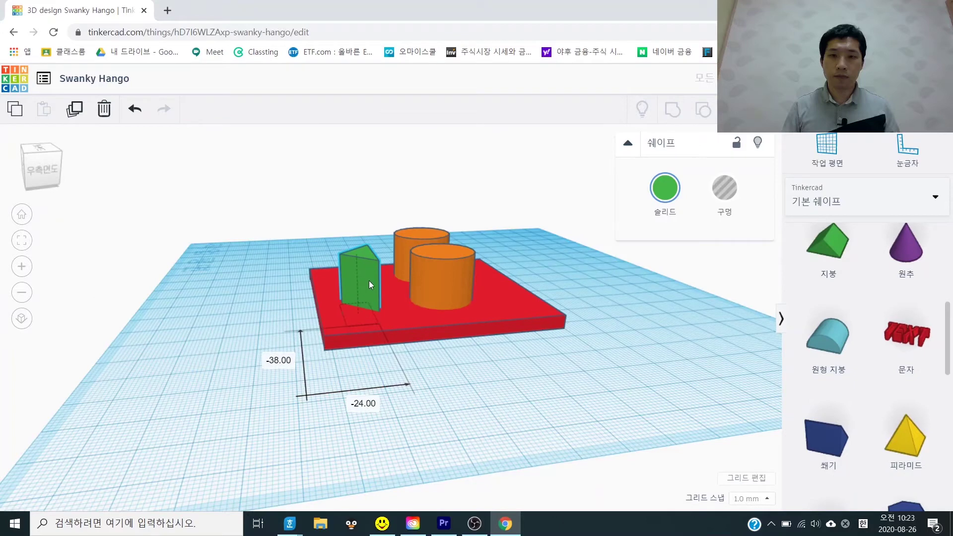
right_drag(405, 367, 554, 438)
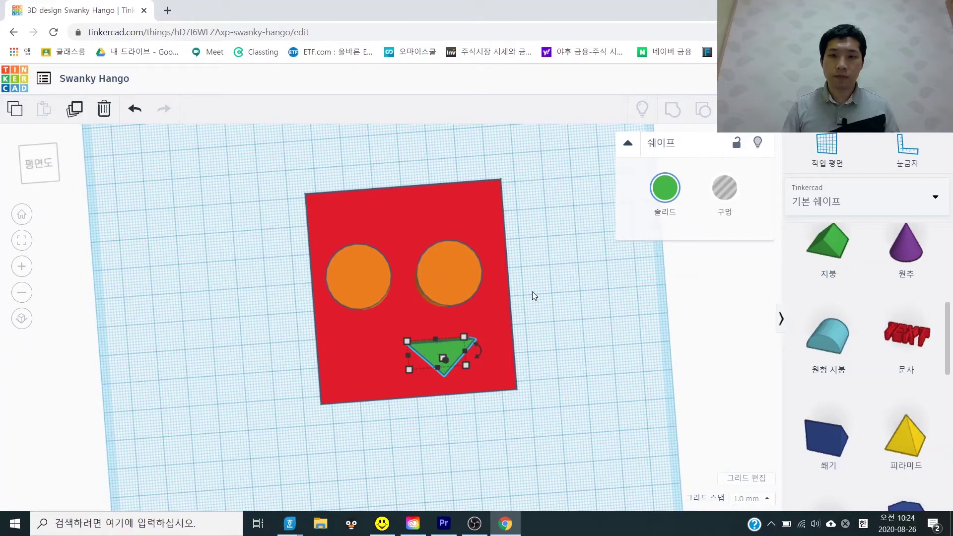
drag(556, 335, 553, 335)
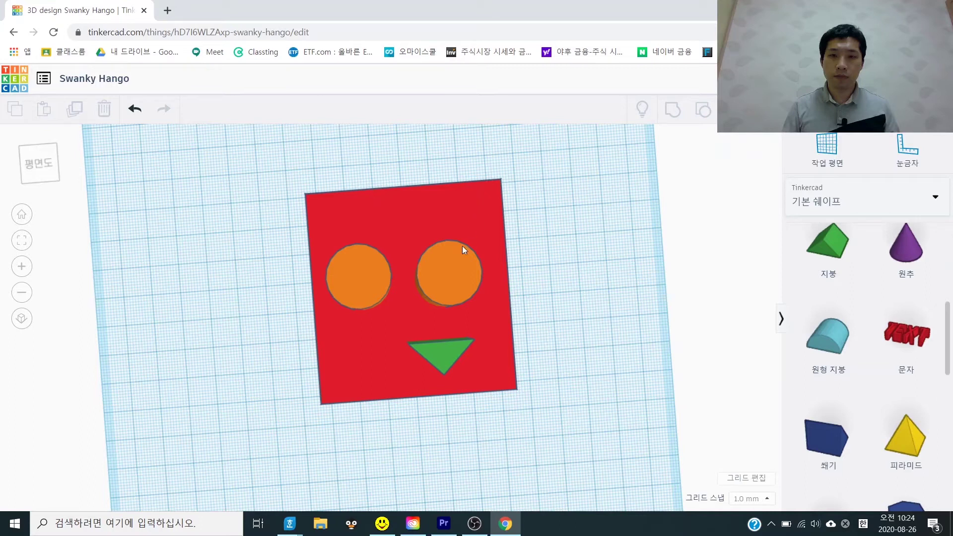
- Align the centres of the two orange cylinders along the plate's front-to-back direction
click(448, 274)
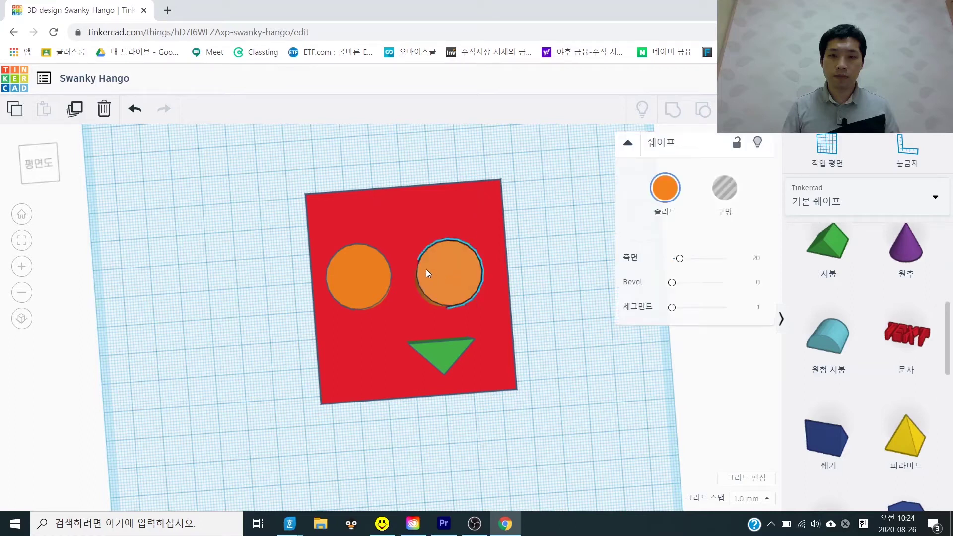
shift+click(354, 282)
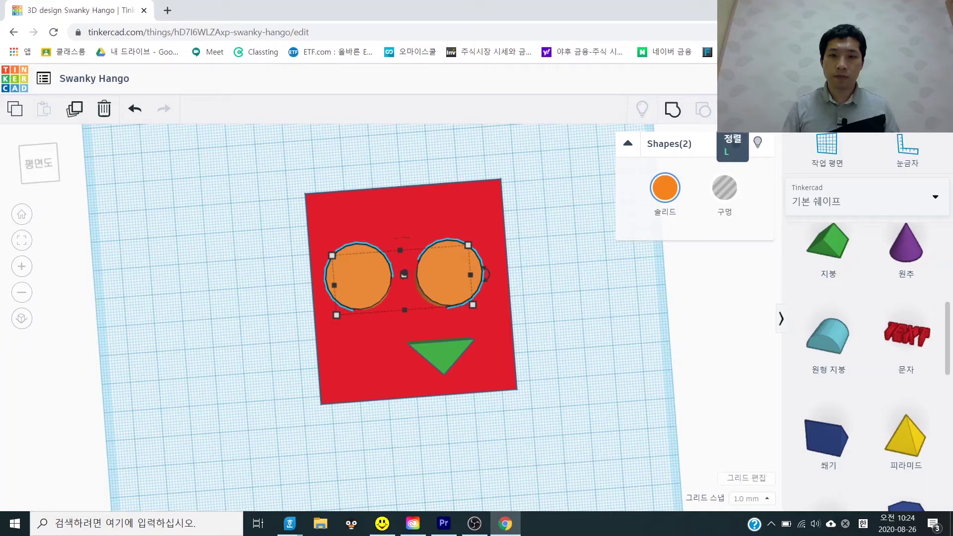
click(733, 109)
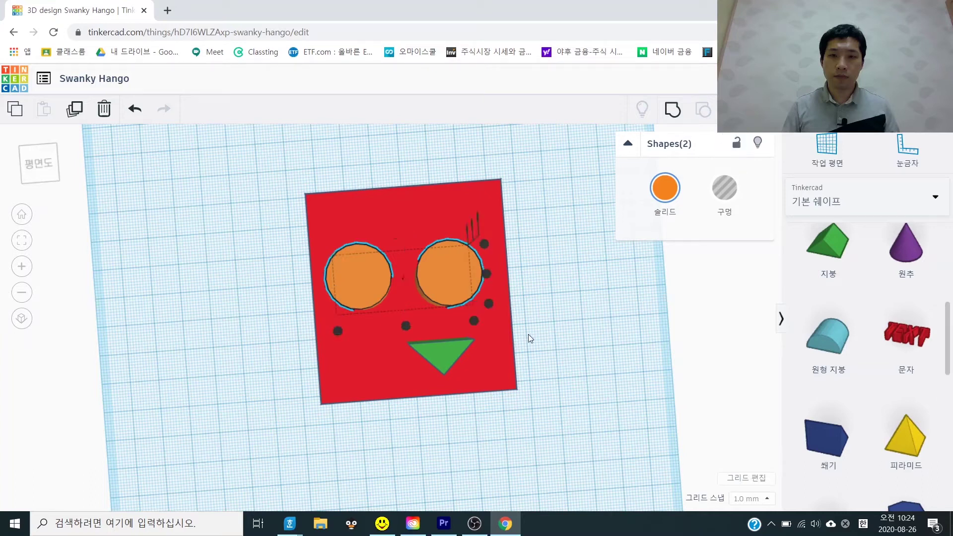
right_drag(529, 335, 502, 273)
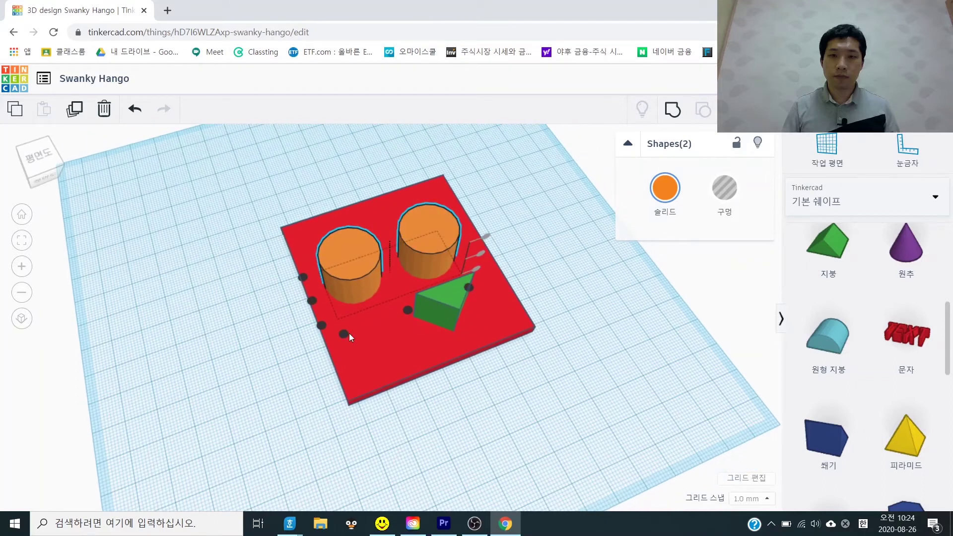
right_drag(582, 272, 607, 288)
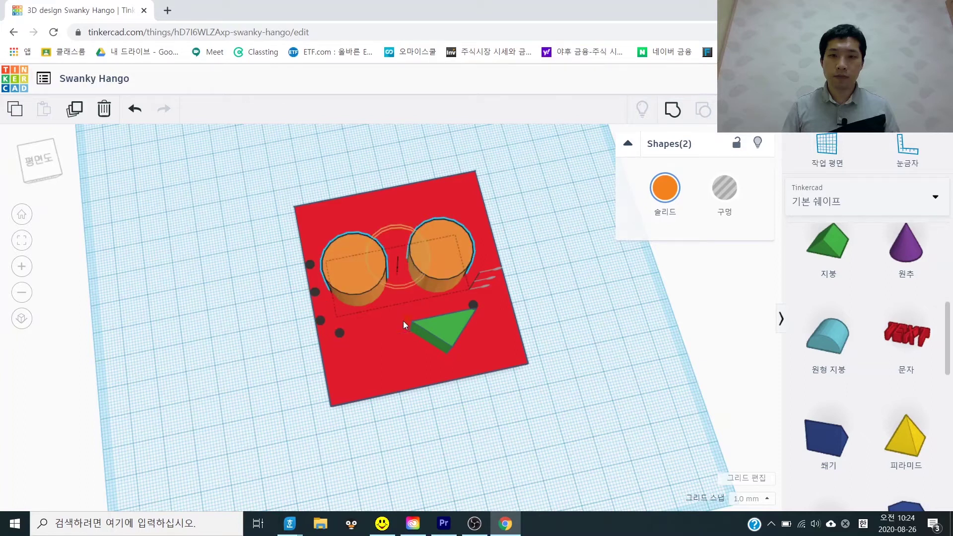
click(313, 293)
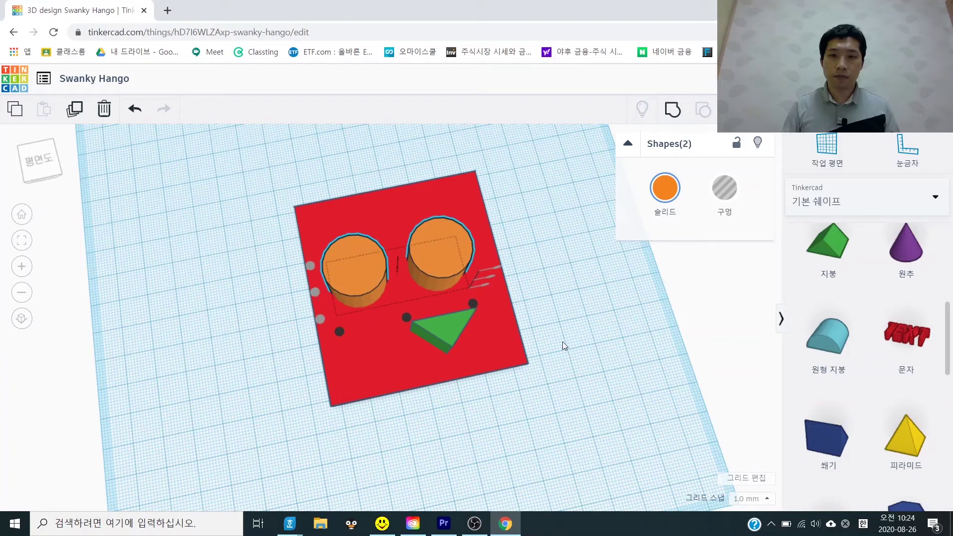
right_drag(563, 342, 548, 382)
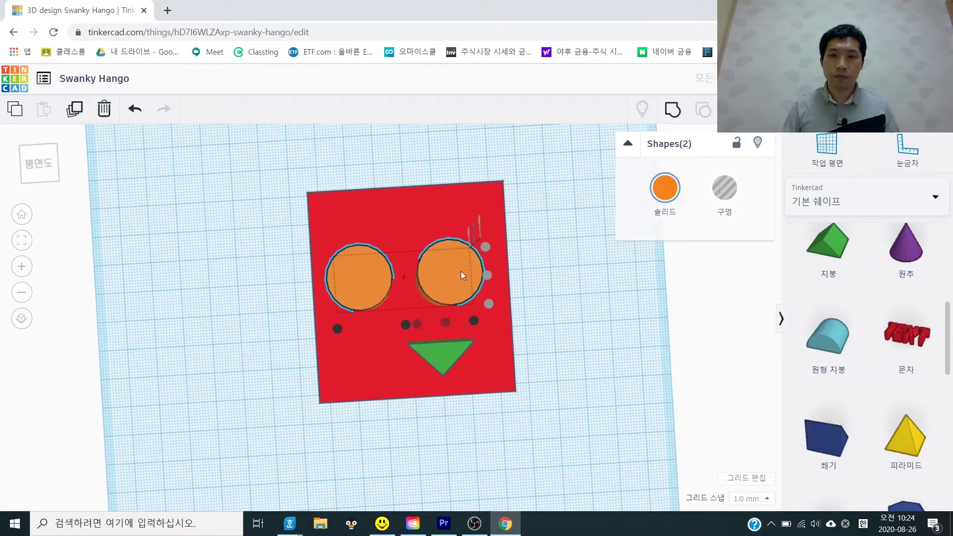
click(598, 261)
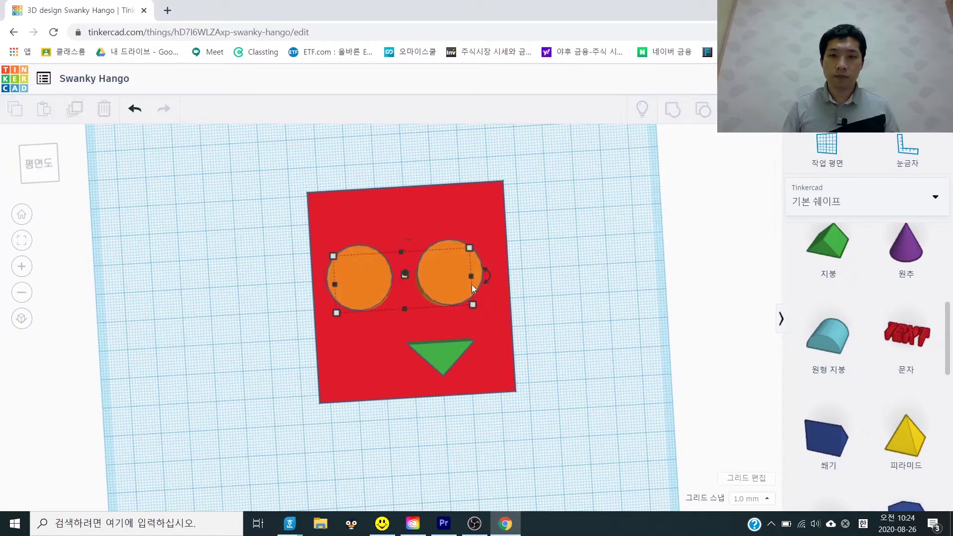
- Move both orange cylinders together about 3 mm sideways and 5.5 mm toward the plate's back edge
click(452, 290)
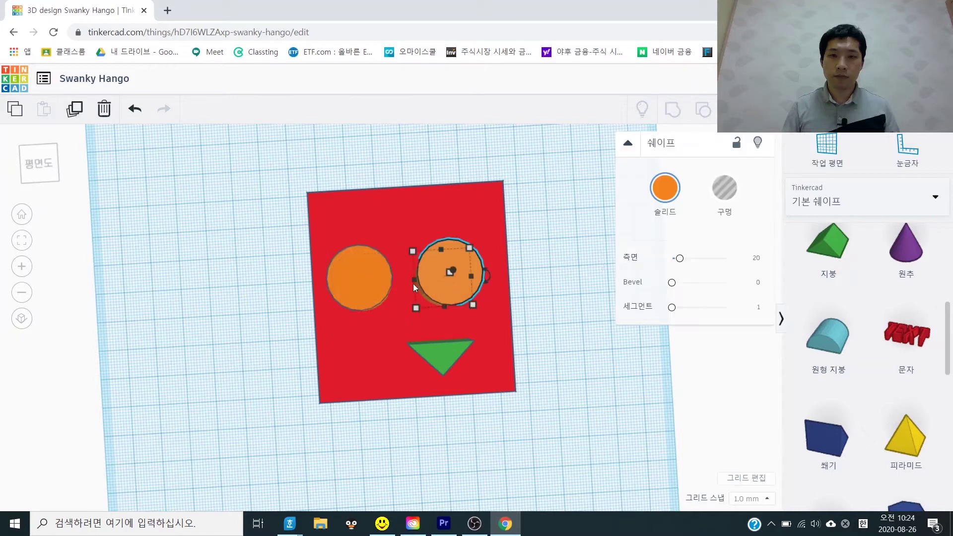
shift+click(370, 291)
drag(380, 282, 389, 261)
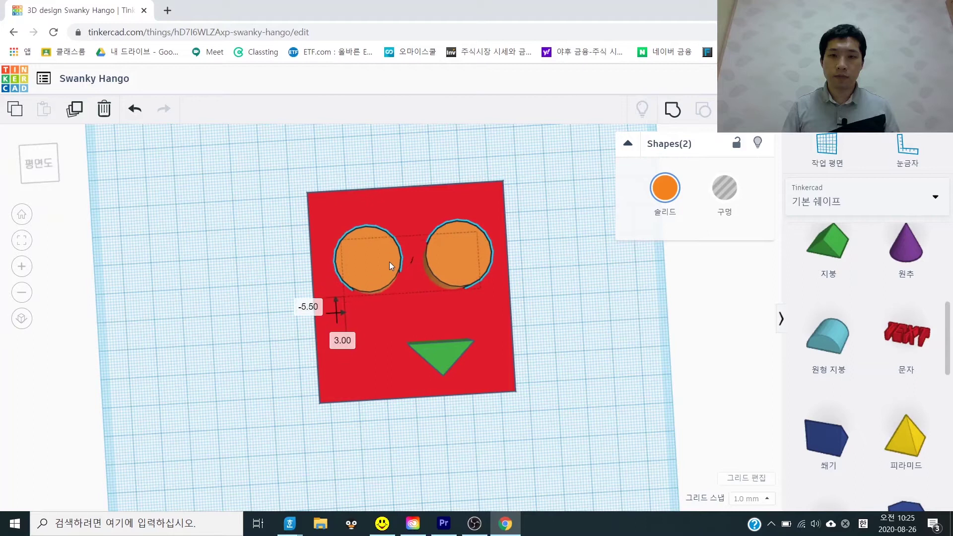
right_drag(537, 288, 564, 359)
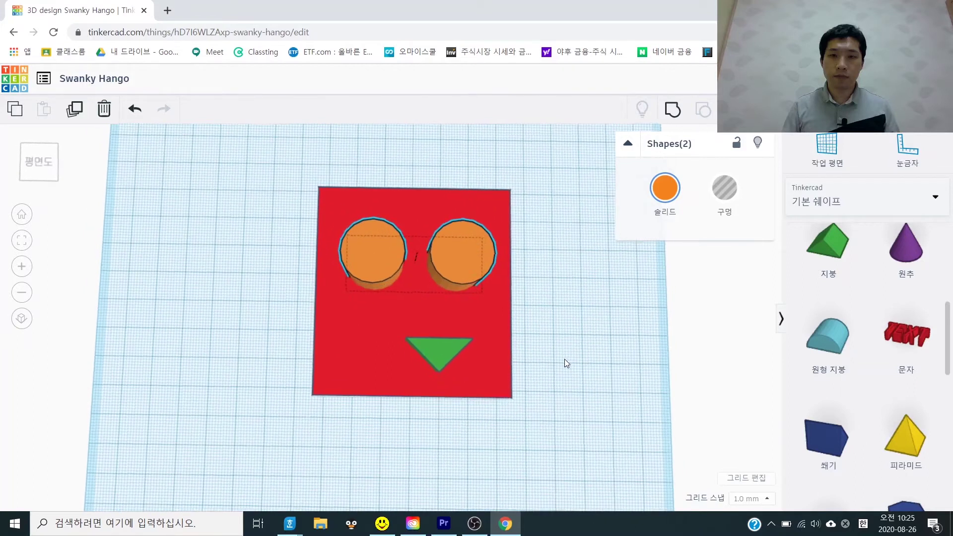
- View the model from above and move the green roof shape off-centre and closer to the orange cylinders
click(31, 164)
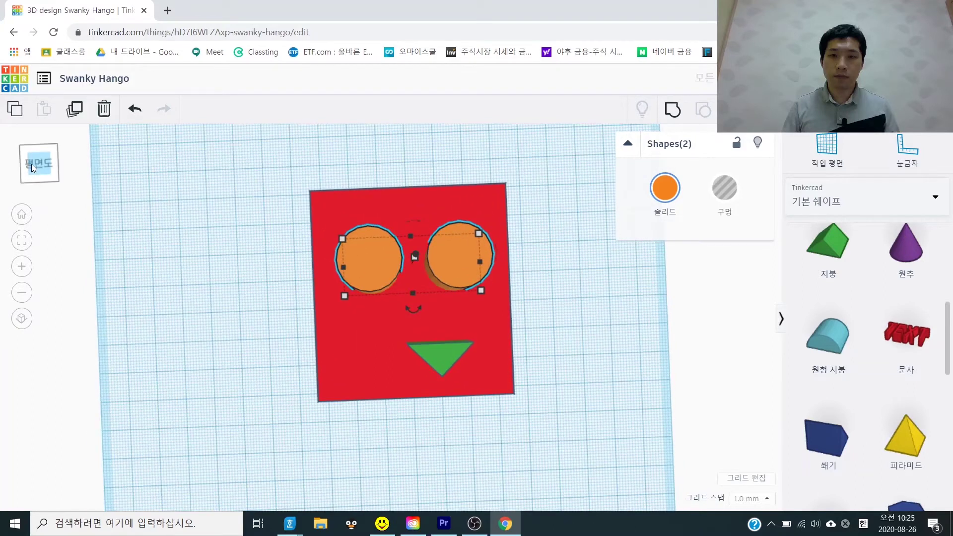
click(274, 290)
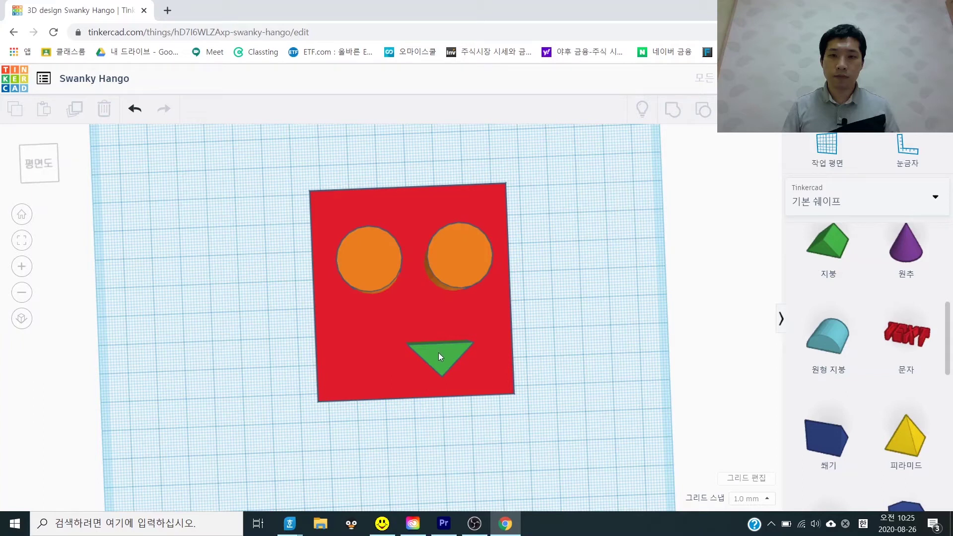
drag(422, 346, 472, 354)
click(581, 409)
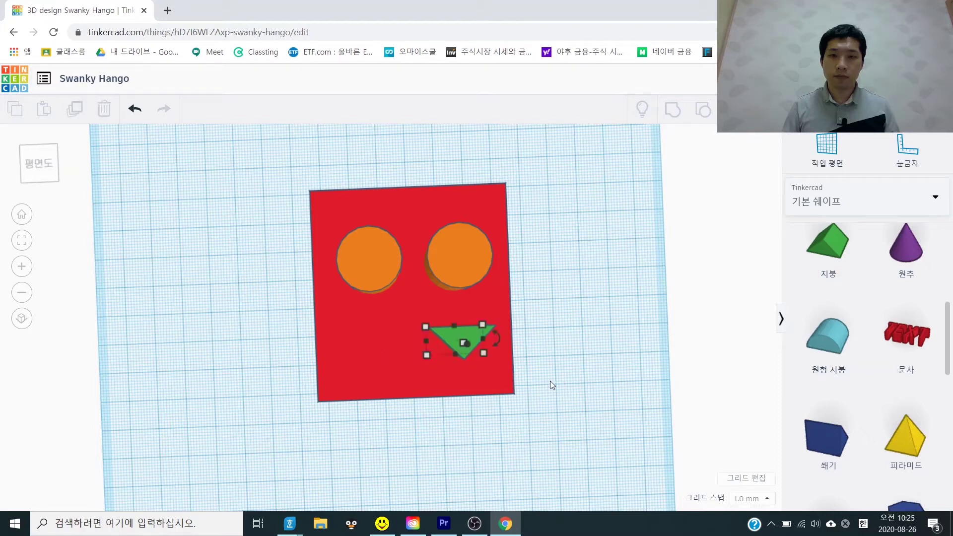
click(578, 382)
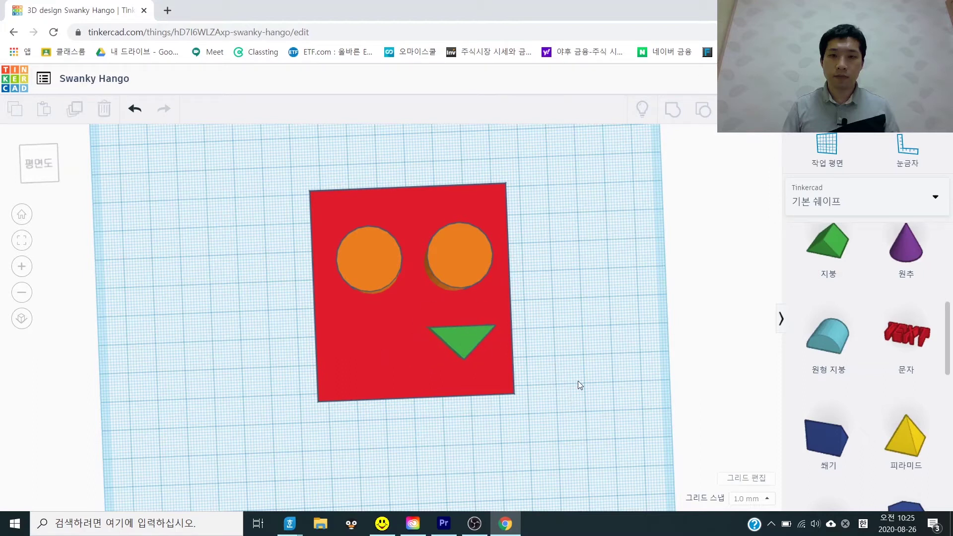
- Align the green roof shape with the red plate's sideways centre
click(460, 330)
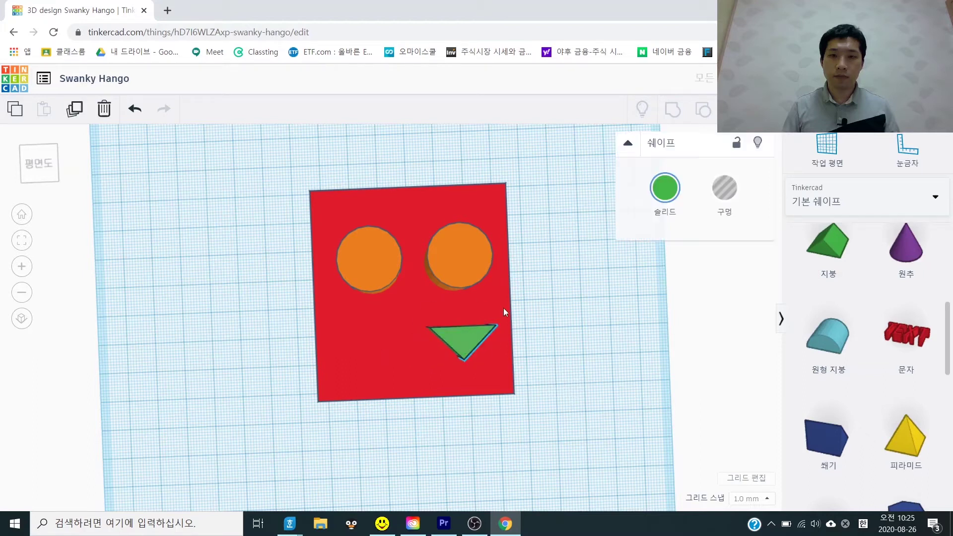
shift+click(367, 340)
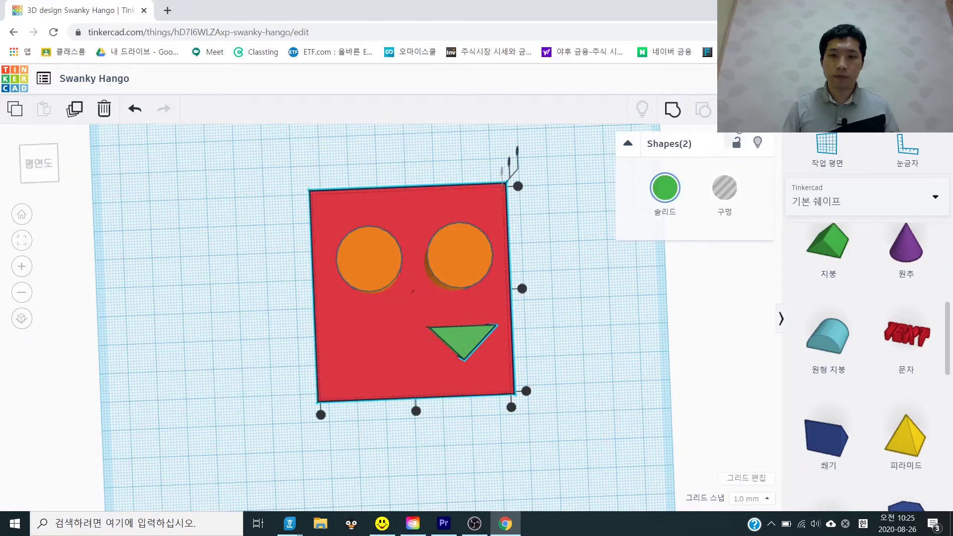
click(418, 415)
click(580, 322)
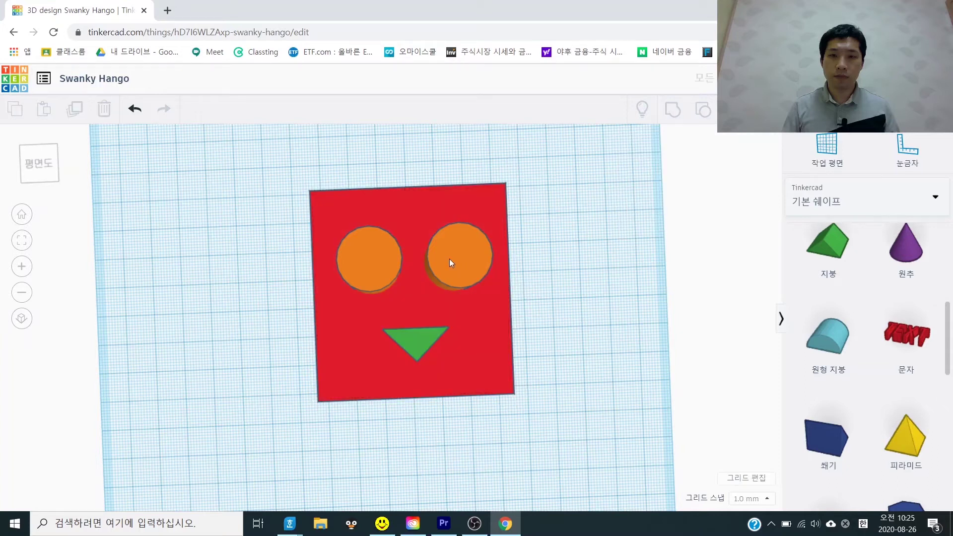
- Try aligning the two ungrouped cylinders with the red plate's sideways centre, and undo that alignment
click(361, 238)
shift+click(432, 226)
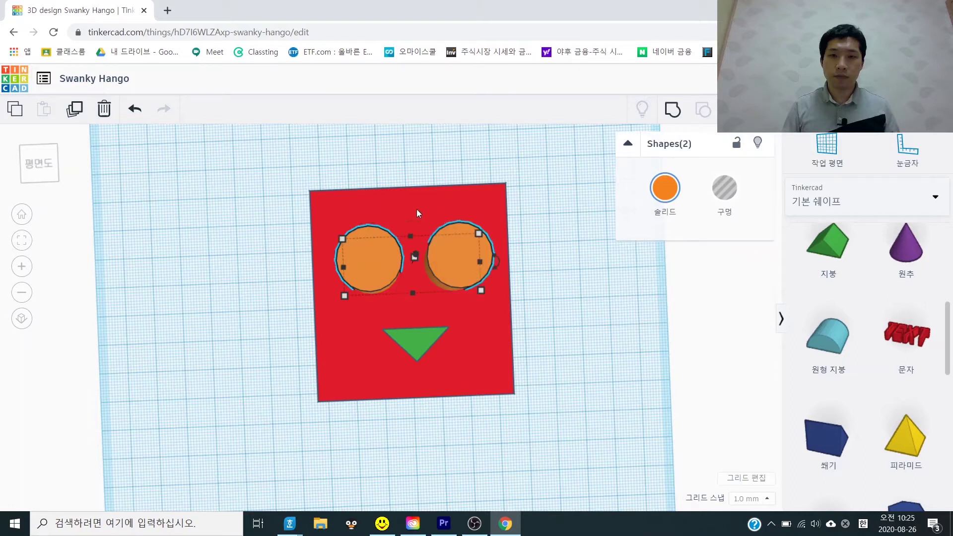
shift+click(416, 208)
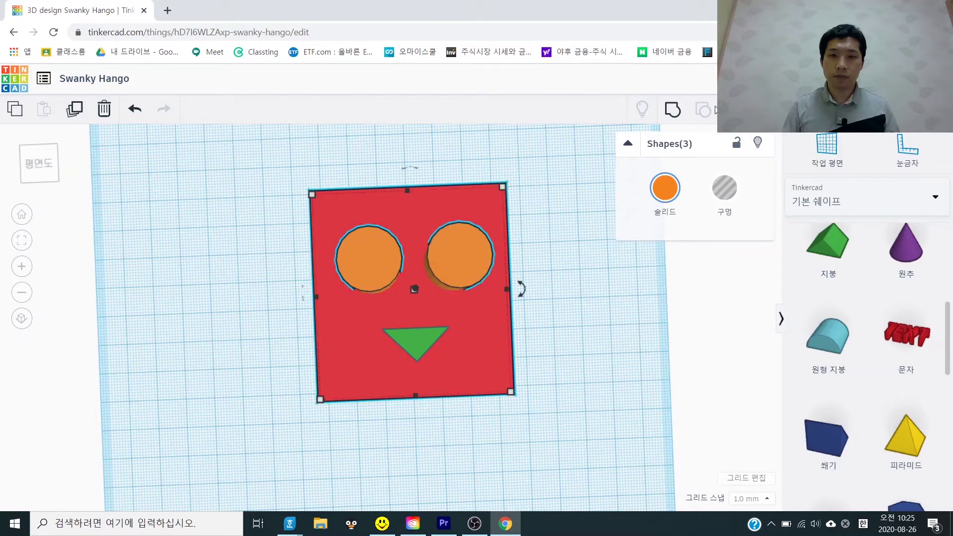
click(673, 109)
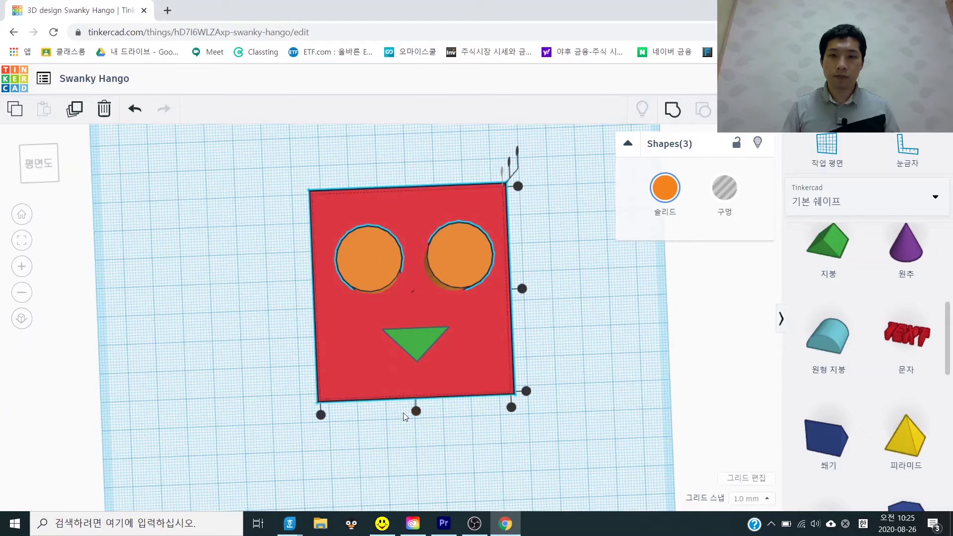
click(465, 461)
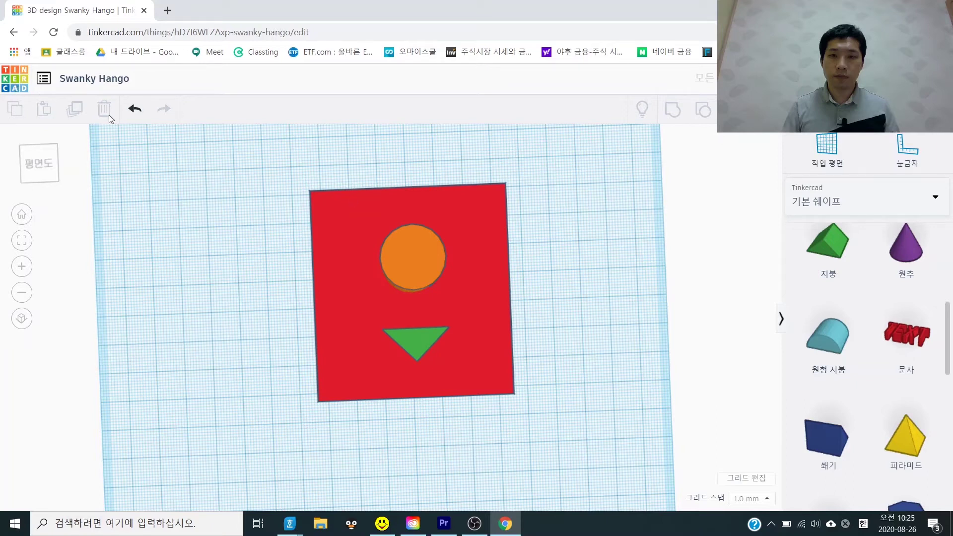
click(132, 112)
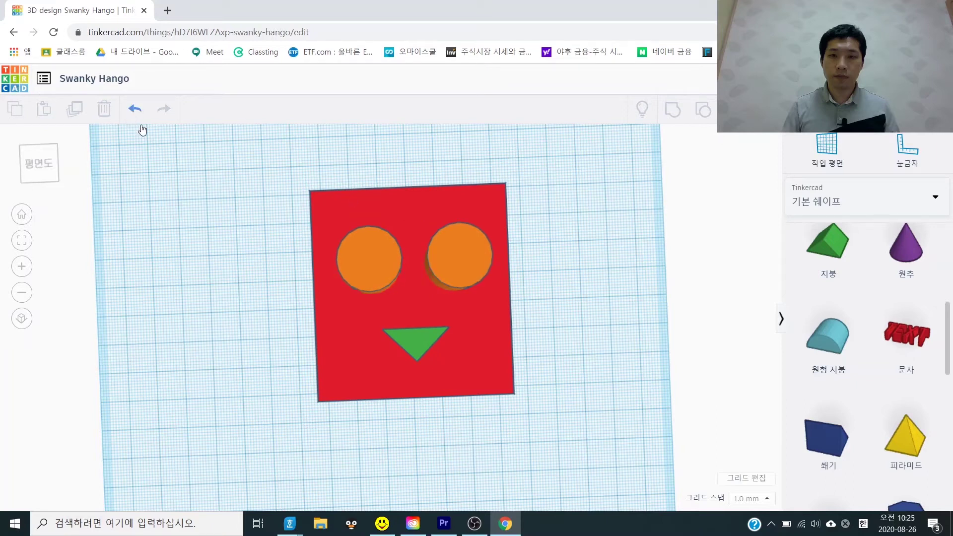
- Group the two orange cylinders into a single shape
click(397, 267)
shift+click(447, 260)
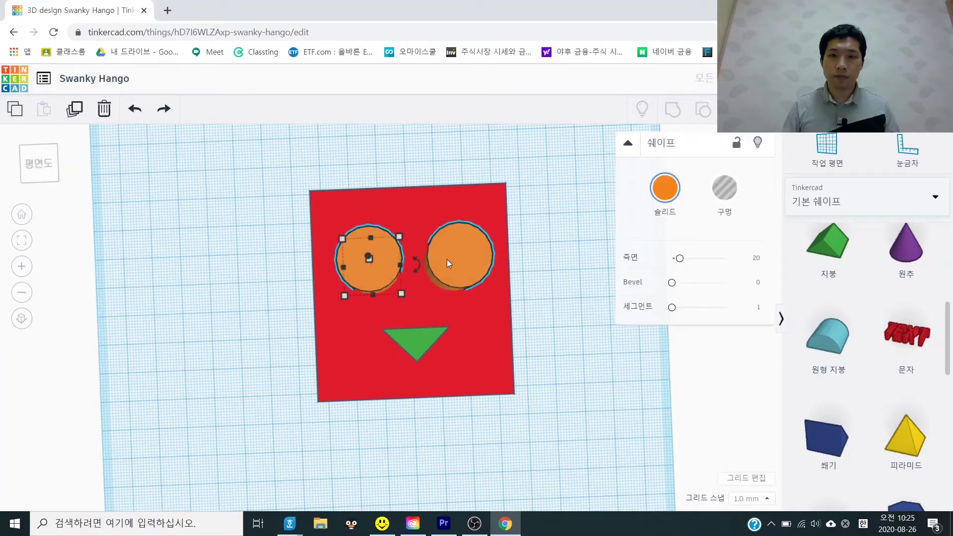
click(677, 111)
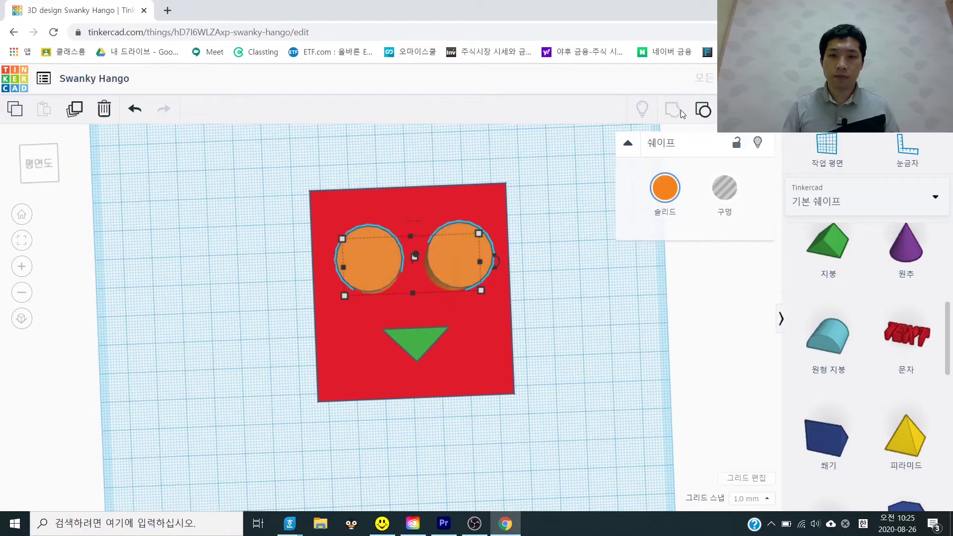
- Align the cylinder group, green roof and red plate on their sideways centre and at mid-height
drag(590, 440, 263, 209)
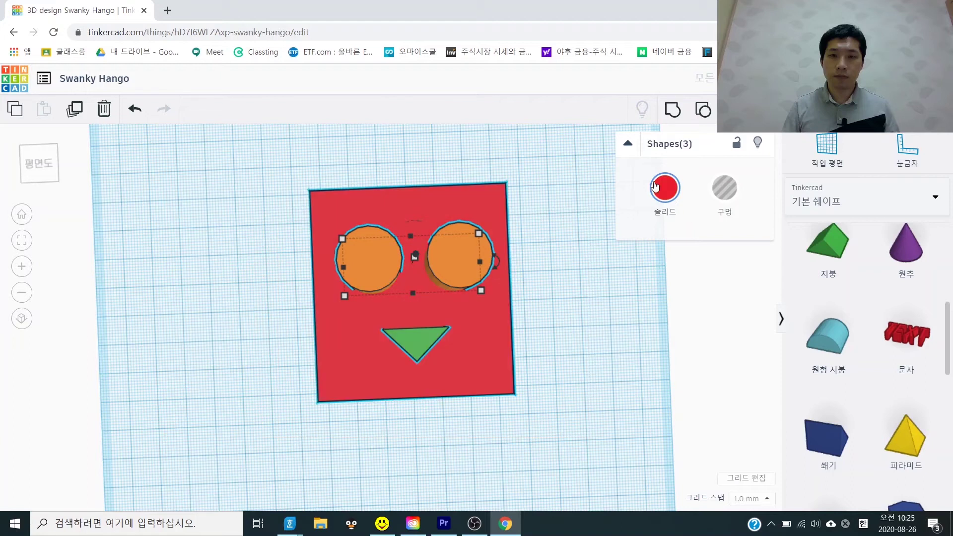
click(703, 107)
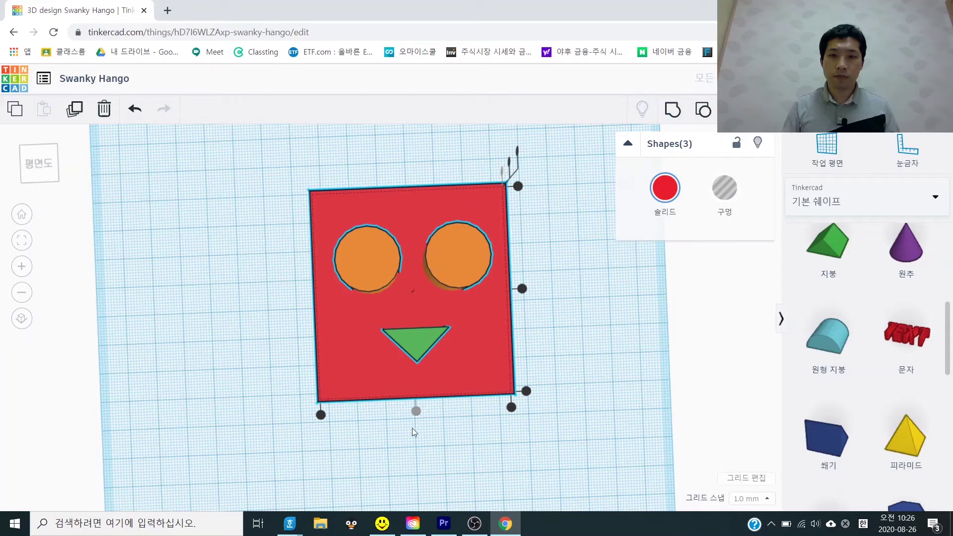
right_drag(558, 441, 464, 281)
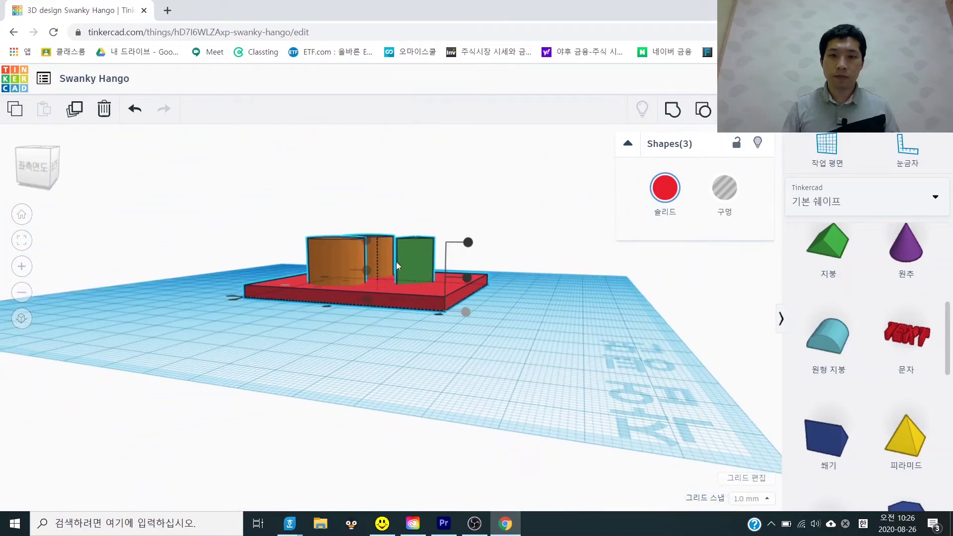
click(469, 280)
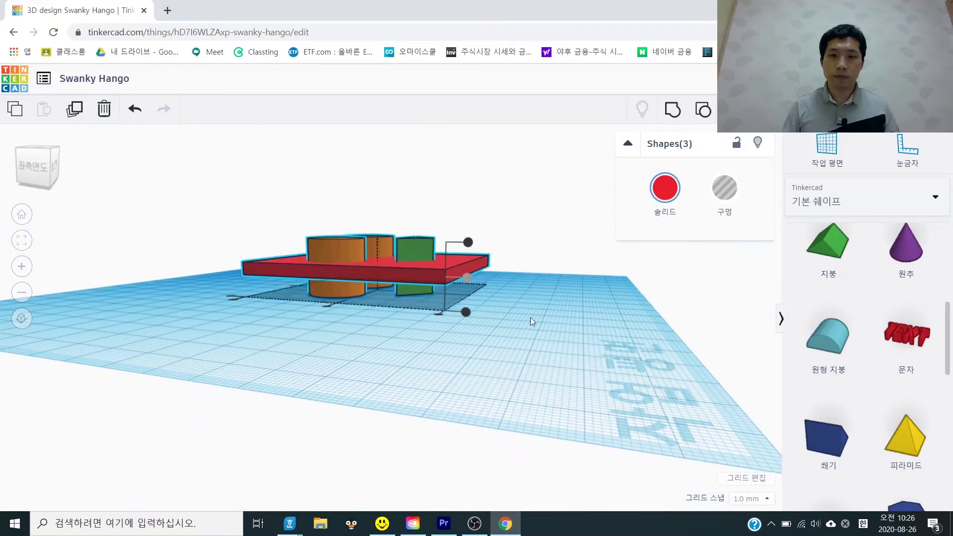
- Group the plate, cylinder pair and roof shape into one face object
right_drag(555, 336, 369, 473)
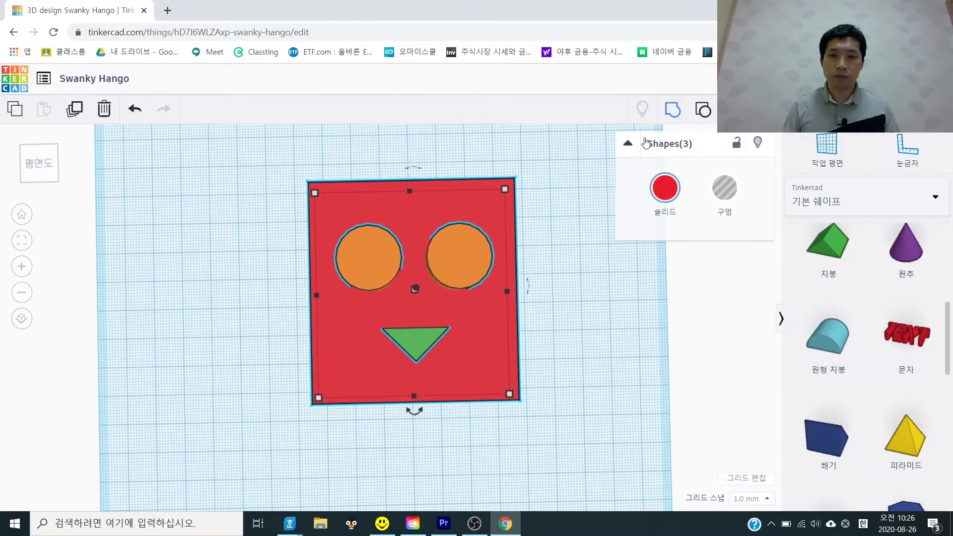
key(ctrl+g)
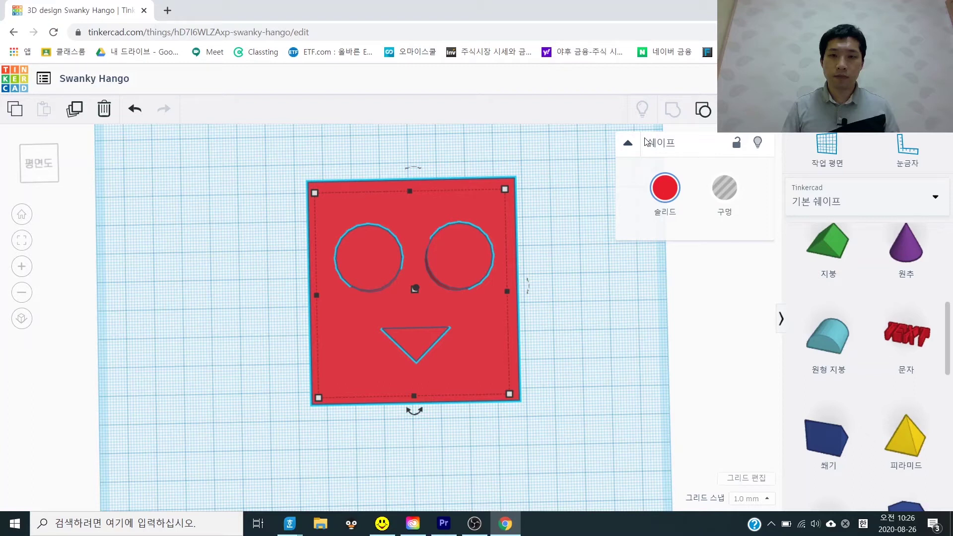
click(627, 434)
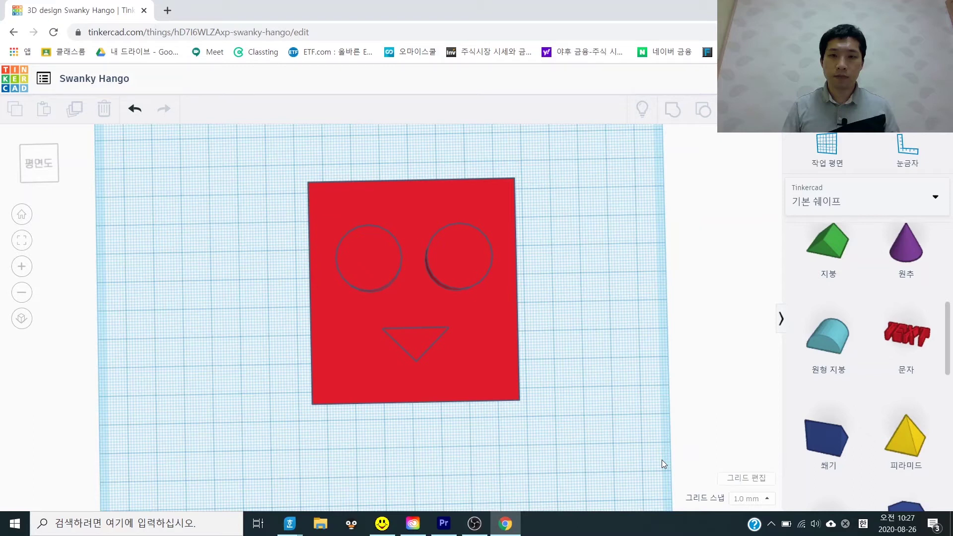
- Recolour the grouped face green and then magenta using the preset solid colours
click(506, 346)
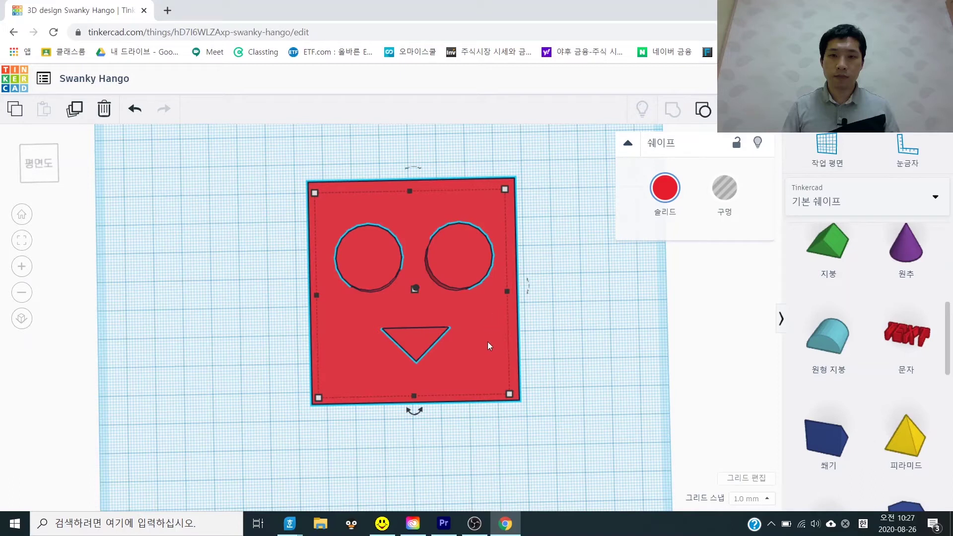
click(665, 189)
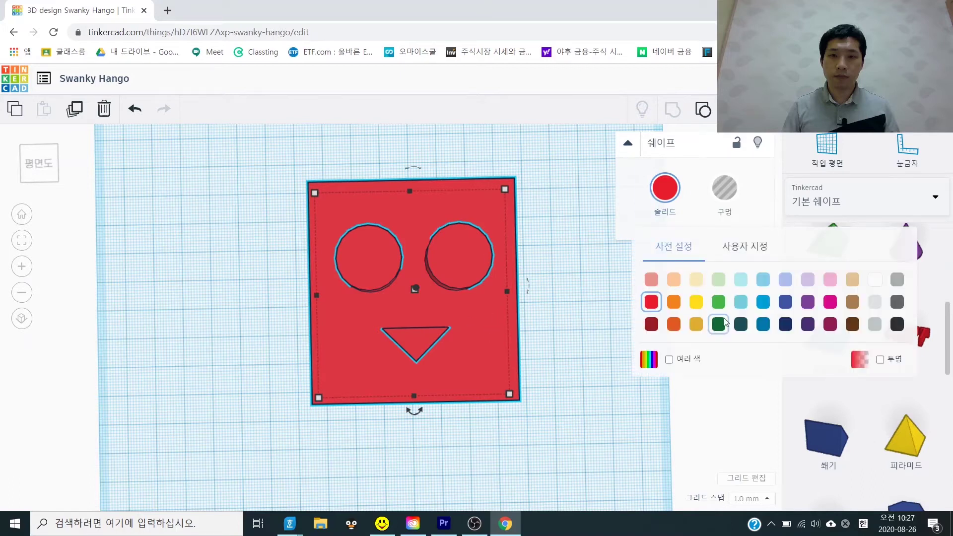
click(718, 302)
click(665, 188)
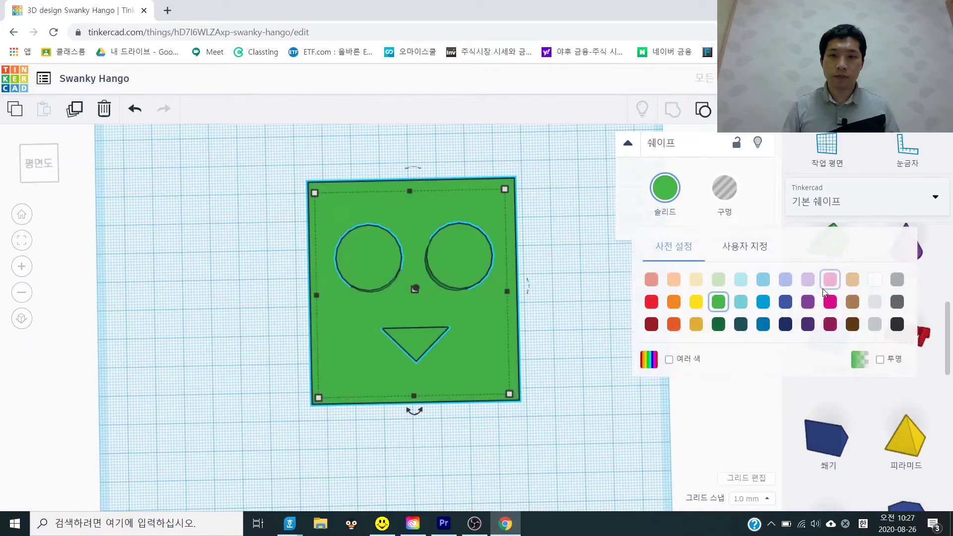
click(830, 301)
- Enable the multicolour option on the grouped face to restore each part's own colour
click(665, 188)
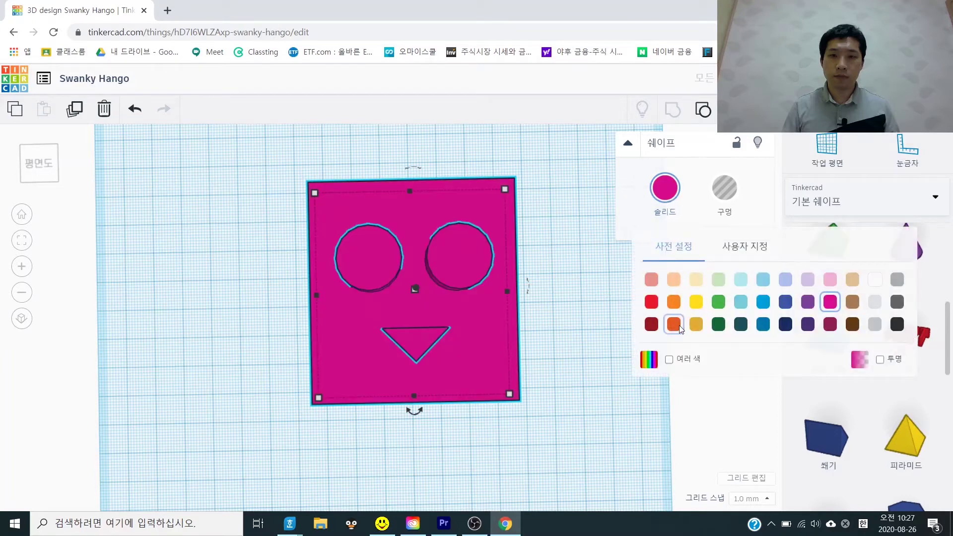
click(670, 361)
click(642, 440)
right_drag(639, 440, 687, 417)
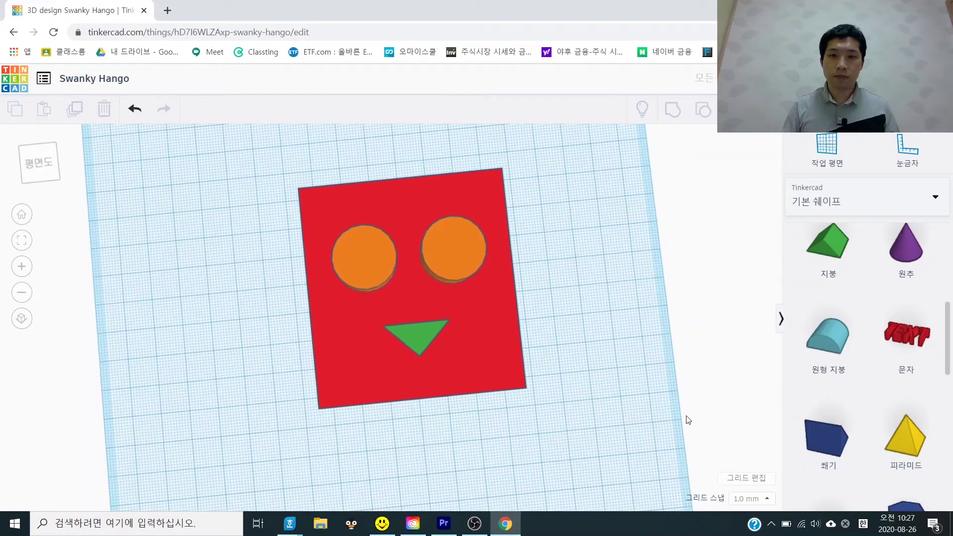
- Move the multicoloured face toward the back-left area of the workplane
click(697, 197)
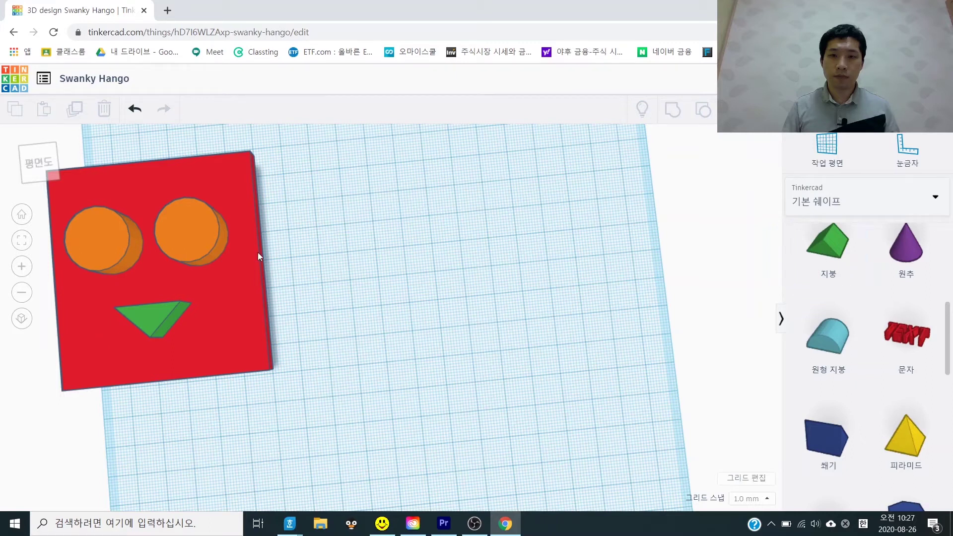
scroll(366, 335, down, 3)
drag(266, 309, 371, 225)
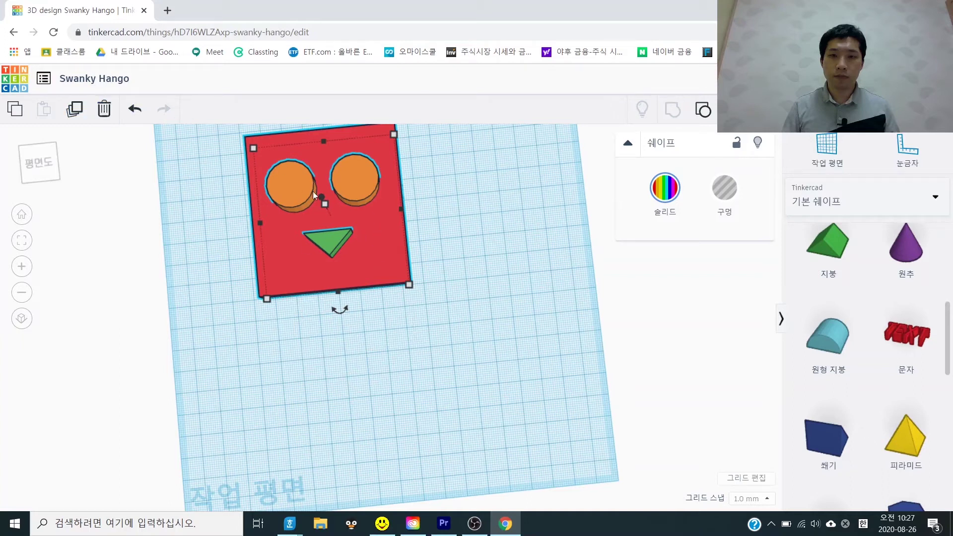
- Copy and paste the face, and move the copy 19.5 mm sideways and 79 mm toward the workplane's front
key(ctrl+c)
key(ctrl+v)
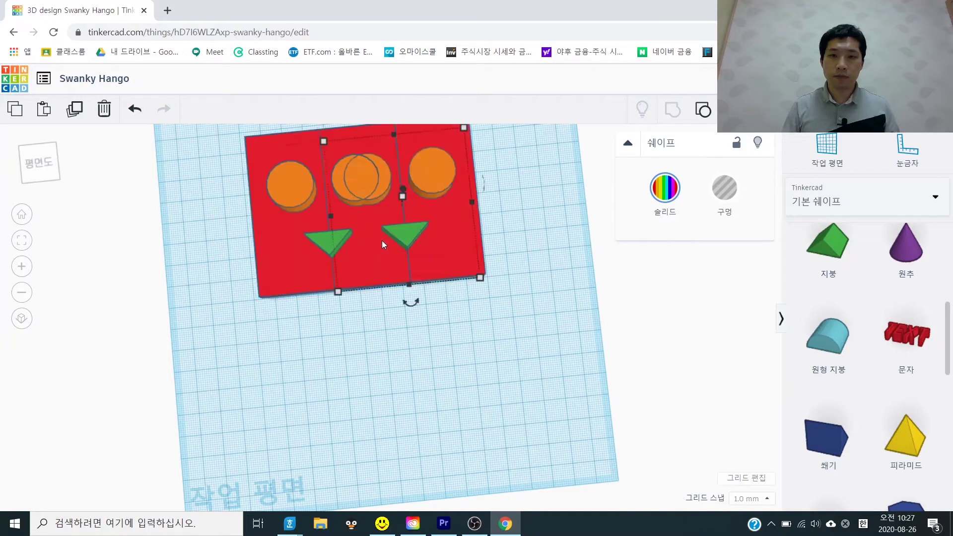
drag(444, 230, 500, 389)
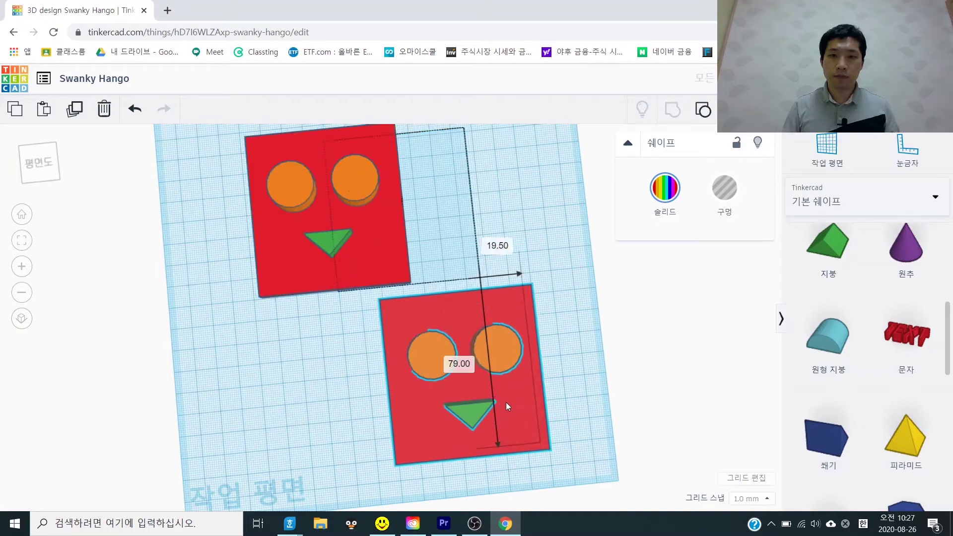
- Rotate the copied face 180° on the workplane and move it directly in front of the original
drag(467, 469, 454, 317)
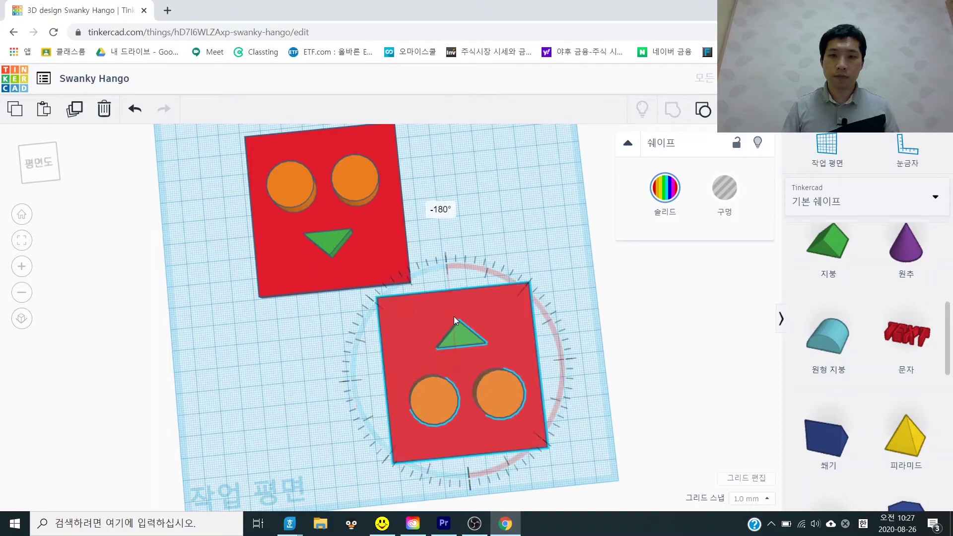
drag(410, 351, 305, 372)
click(498, 340)
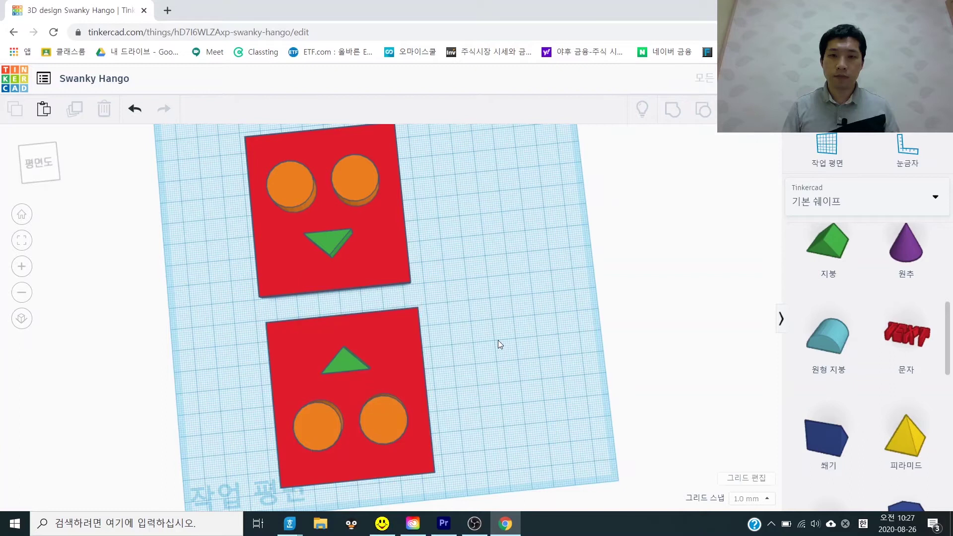
- Delete the rotated copy of the face and select the original face
click(396, 340)
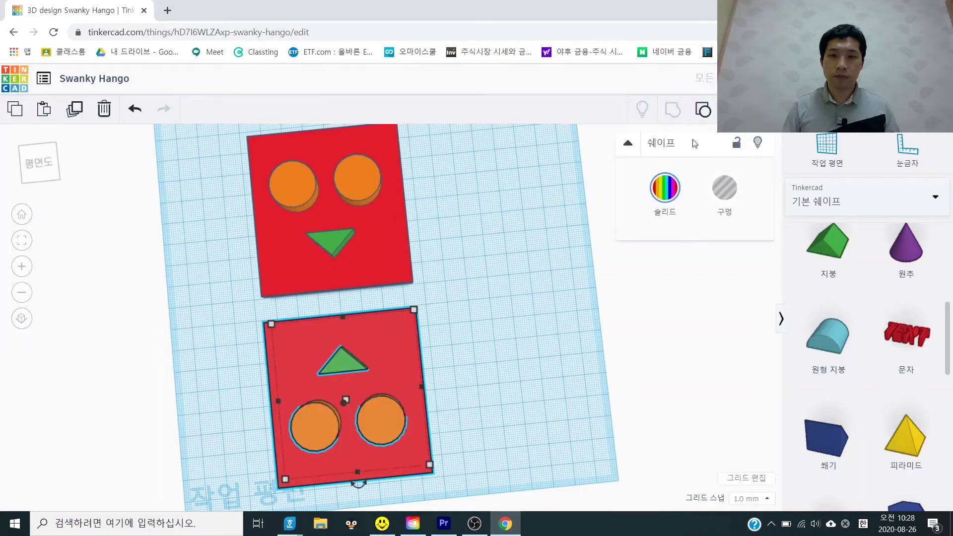
key(Delete)
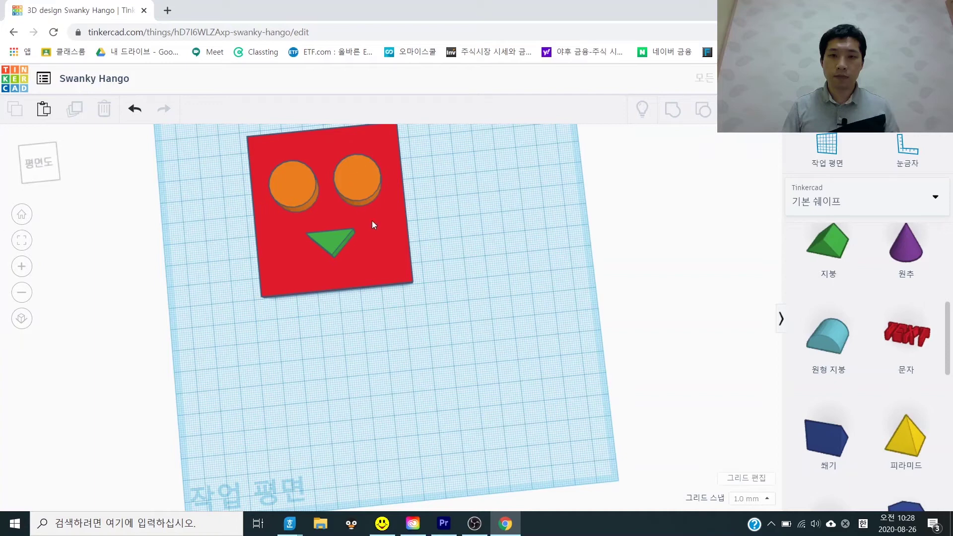
click(379, 228)
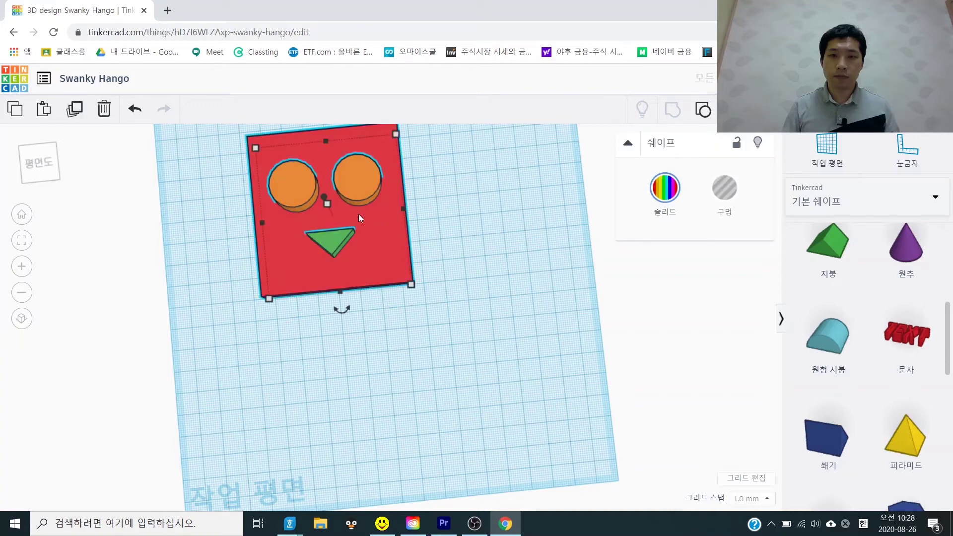
- Paste a copy of the face and mirror it front to back
click(44, 111)
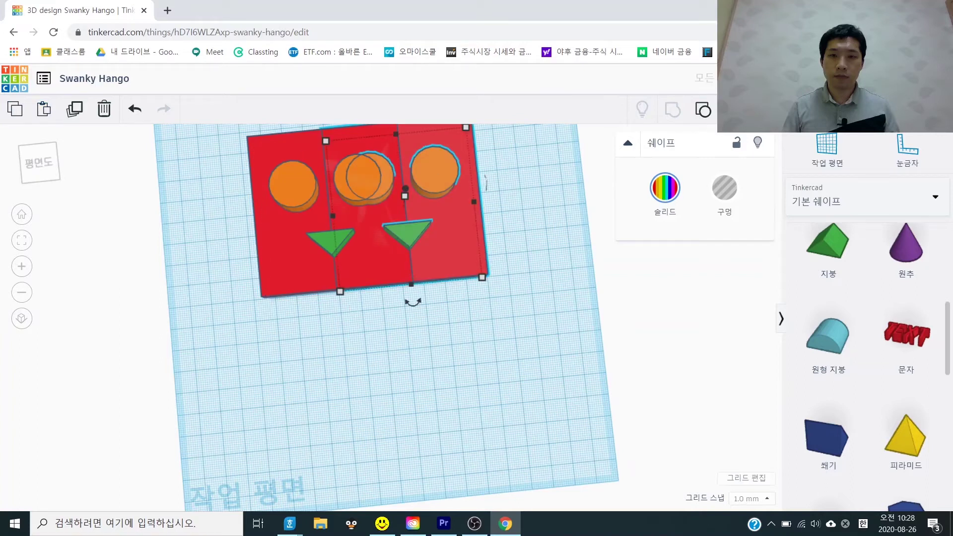
click(764, 109)
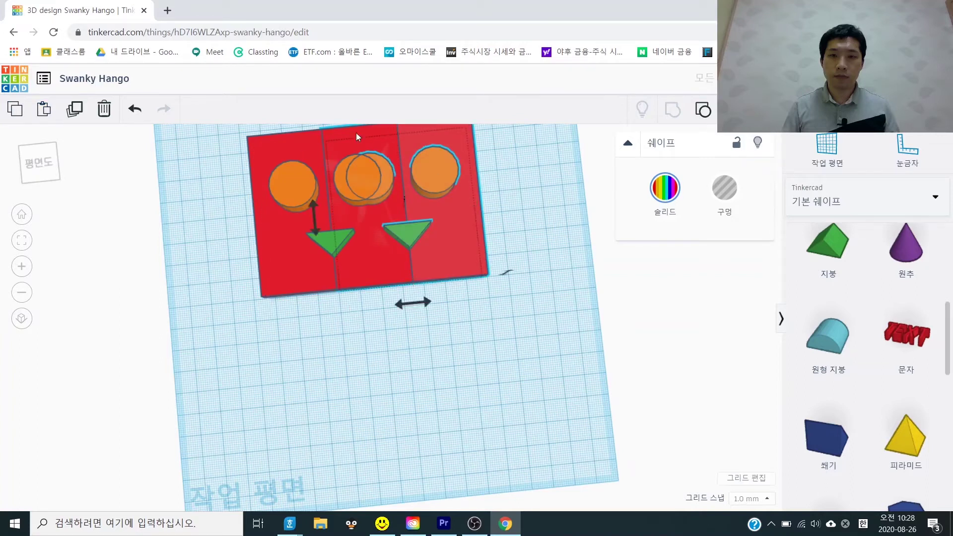
click(314, 222)
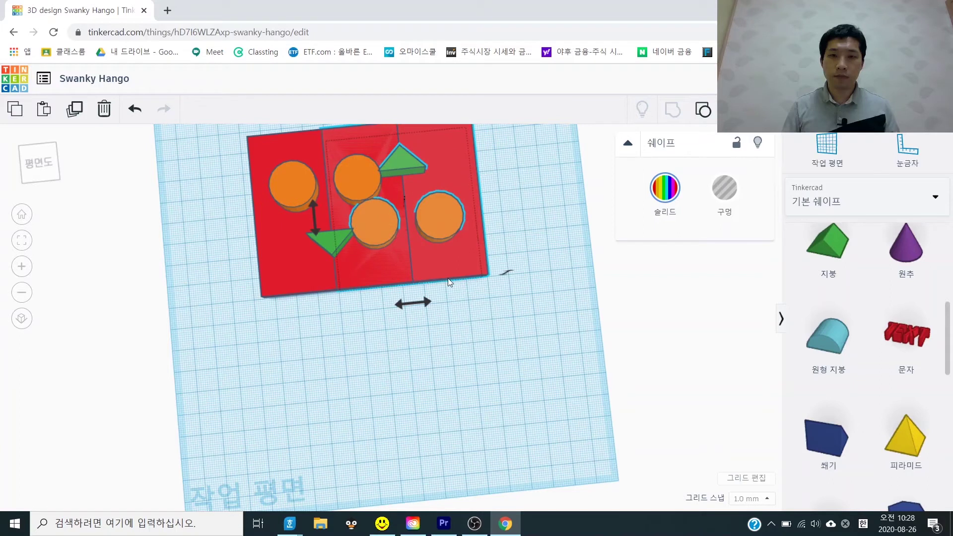
- Move the mirrored copy 31.5 mm sideways and 81 mm forward, then adjust it by 4 mm and 3 mm to sit directly before the original
drag(451, 339, 392, 461)
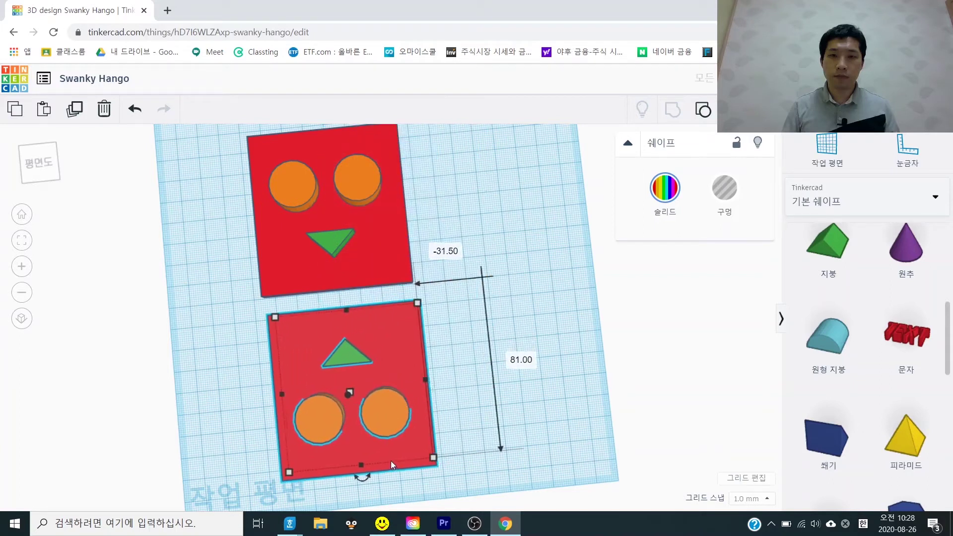
drag(362, 339, 359, 341)
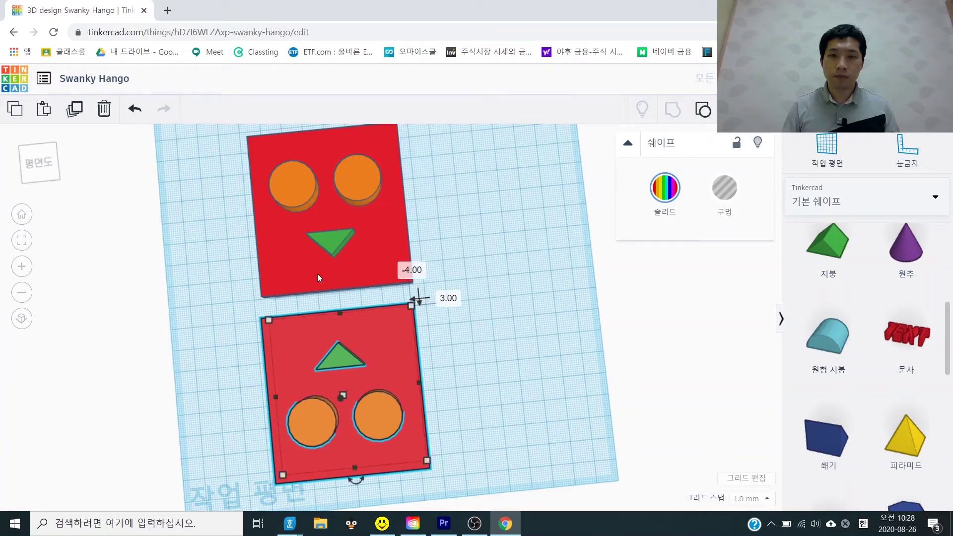
click(497, 311)
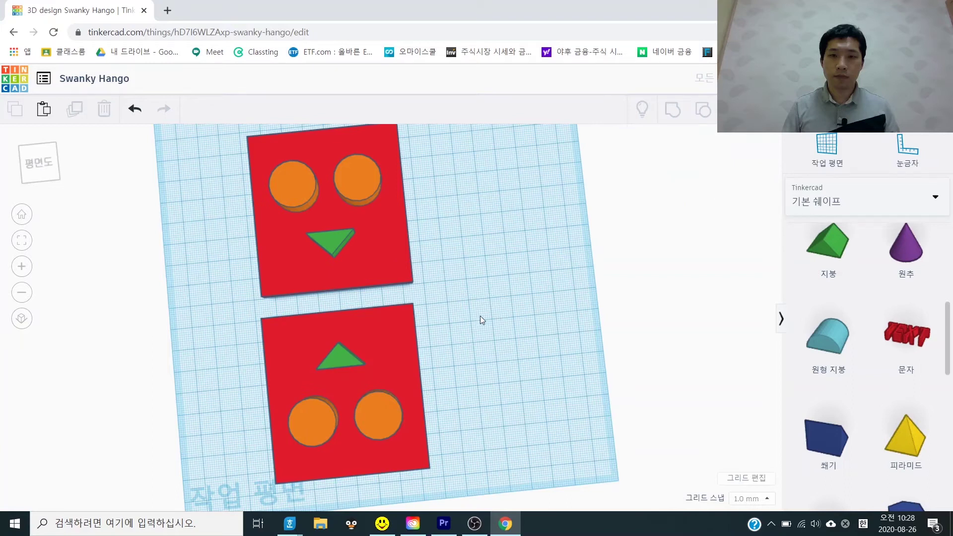
- Select both faces together and delete them, leaving the workplane empty
drag(511, 357, 401, 252)
click(505, 248)
drag(485, 336, 325, 209)
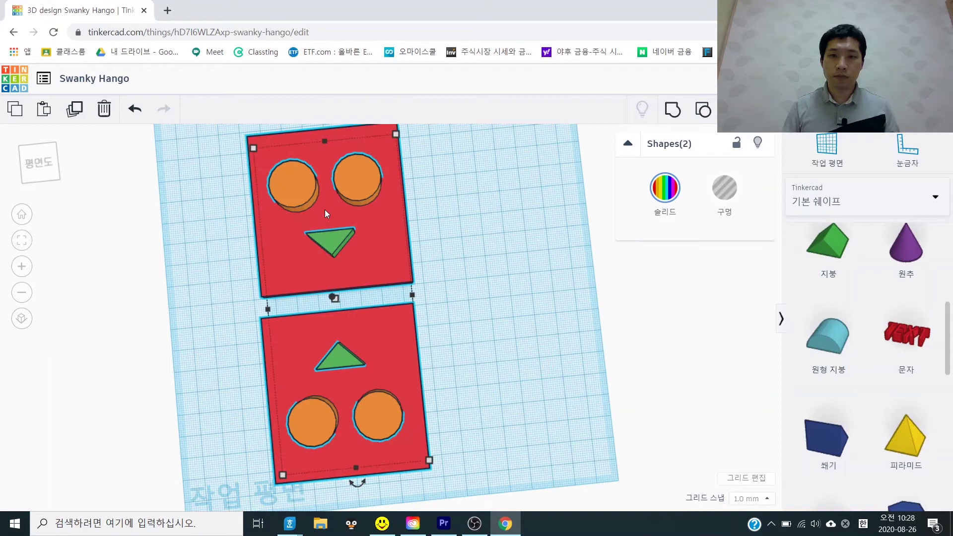
key(Delete)
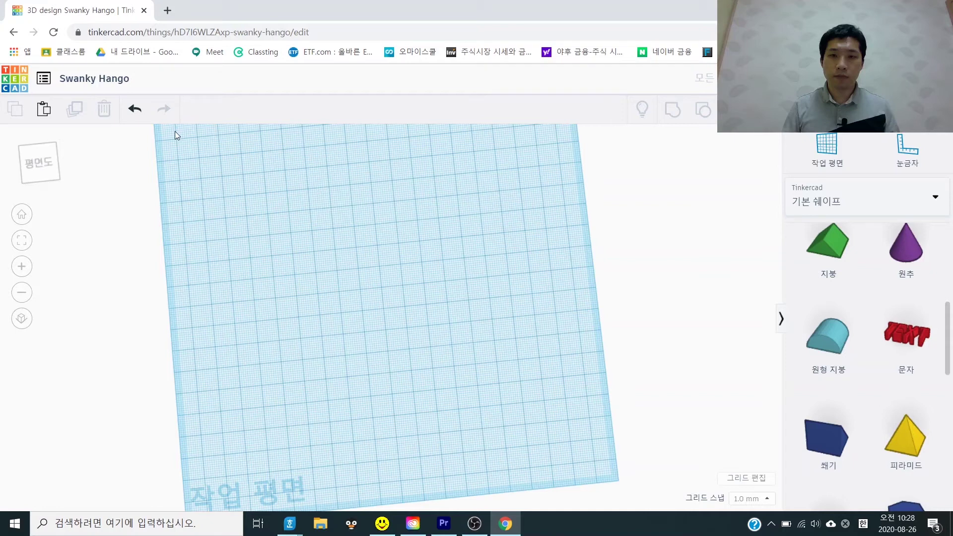
- Place a sphere near the left edge of the workplane
scroll(829, 298, up, 3)
drag(829, 297, 236, 368)
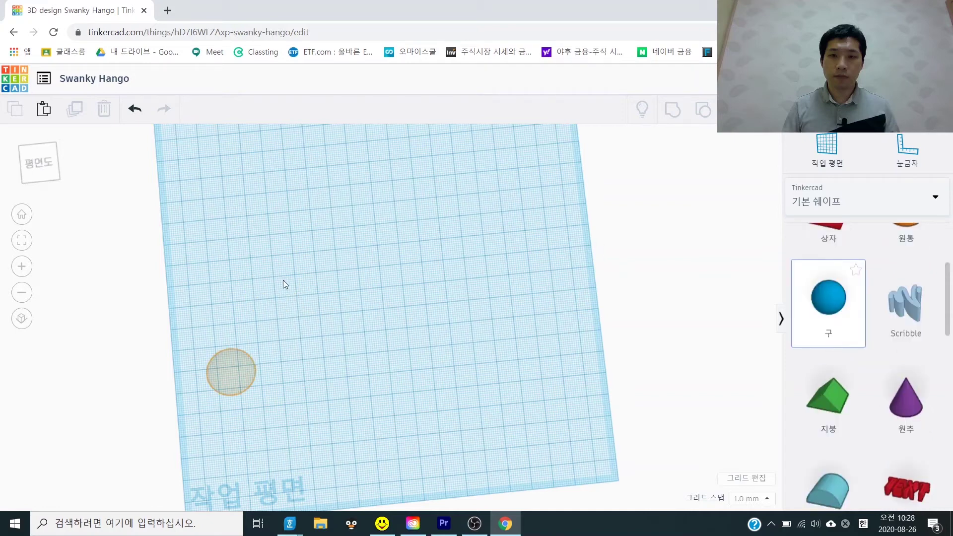
click(302, 323)
right_drag(302, 323, 284, 308)
scroll(285, 308, up, 1)
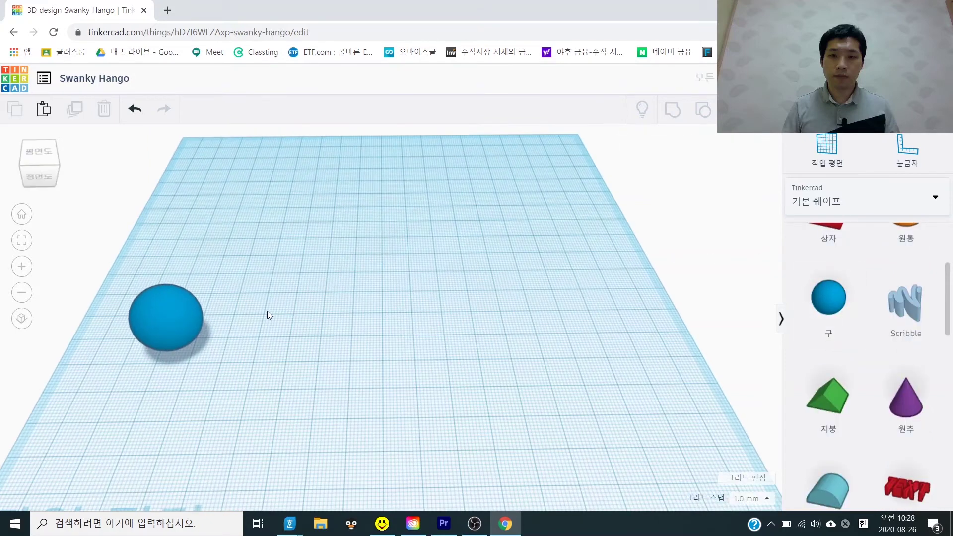
- Copy the sphere and paste six overlapping copies in a row beside it
click(174, 330)
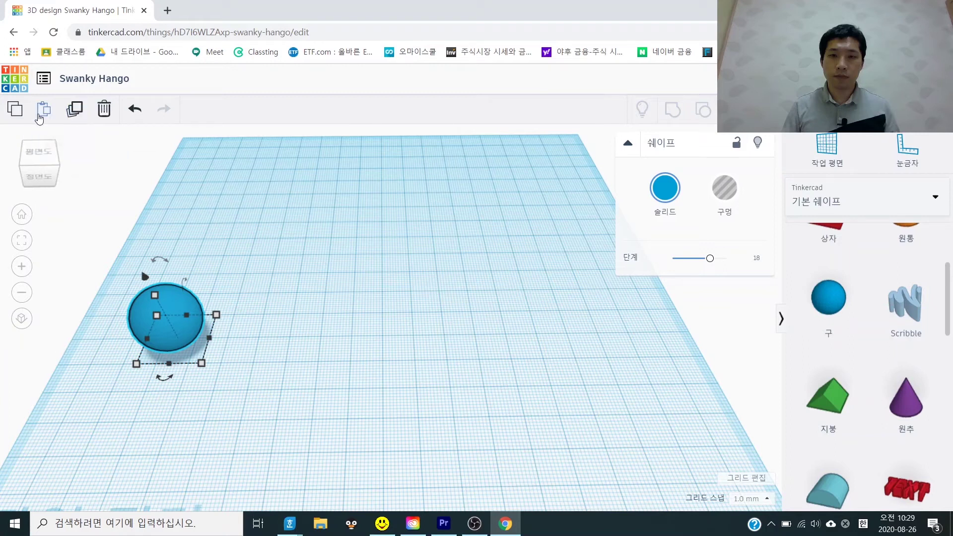
click(44, 109)
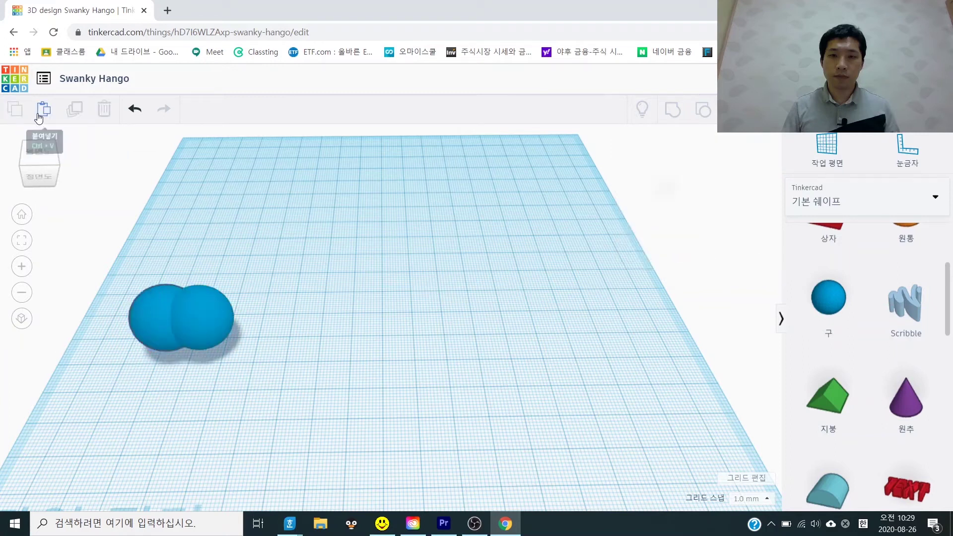
click(44, 109)
click(44, 109)
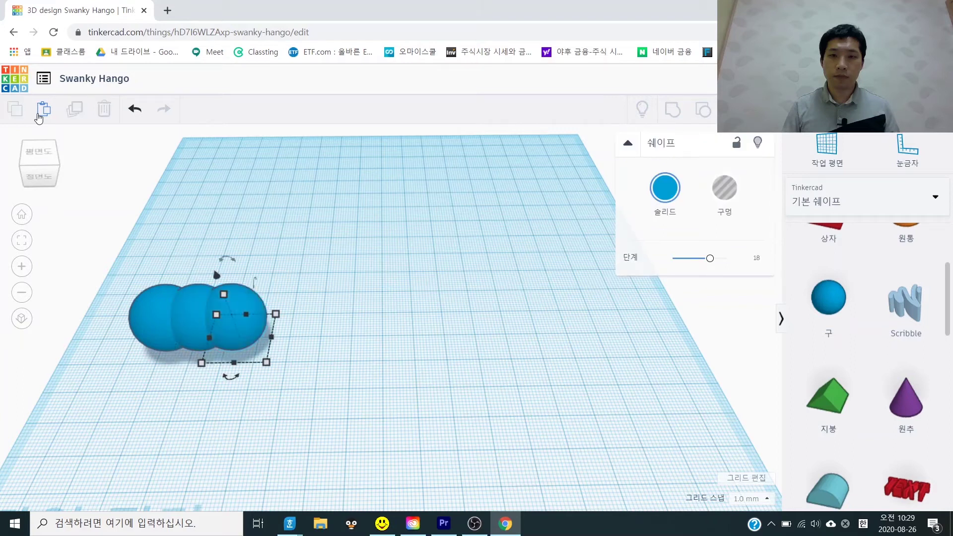
click(44, 109)
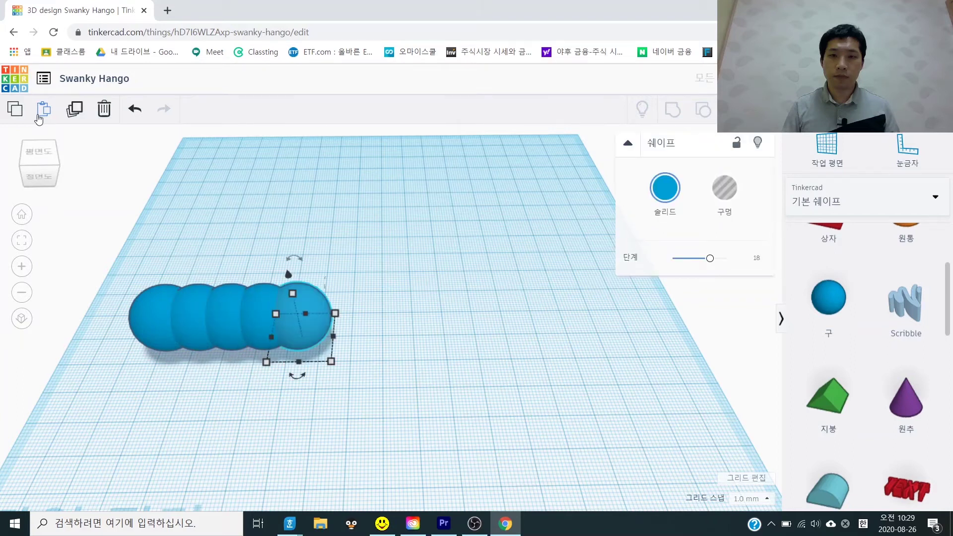
click(39, 117)
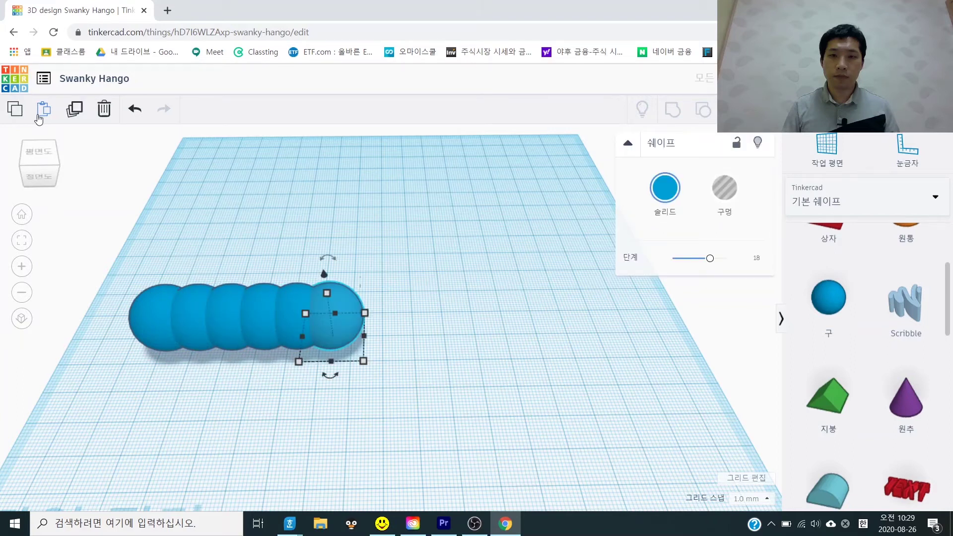
click(39, 118)
- Delete the six pasted spheres, keeping the original
drag(442, 406, 222, 263)
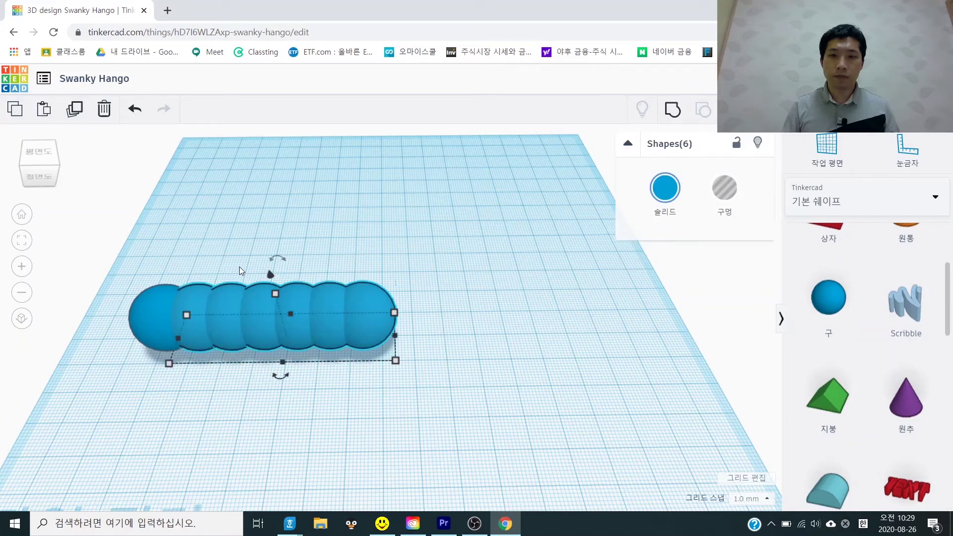
key(Delete)
- Duplicate the sphere in place and move the duplicate 33 mm sideways and 1 mm along the workplane's depth
click(162, 317)
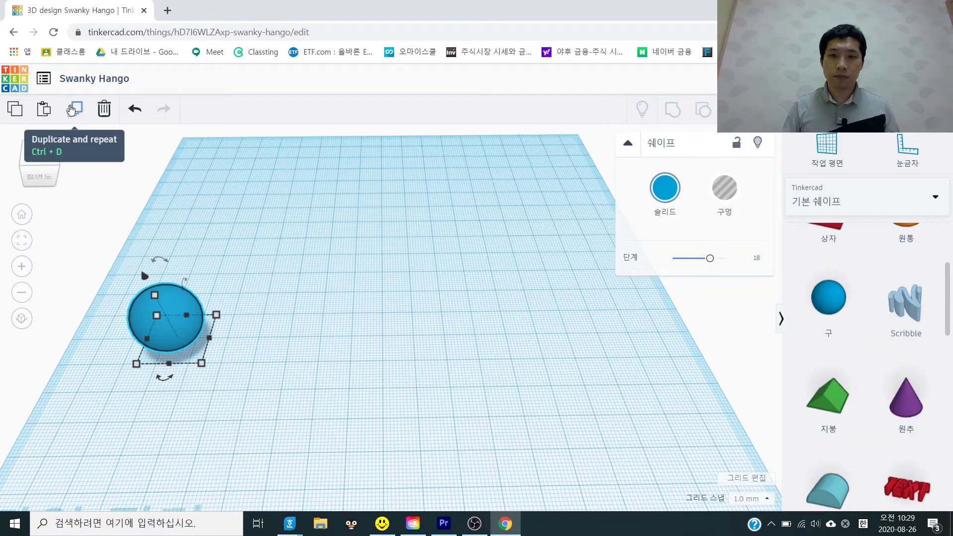
click(71, 109)
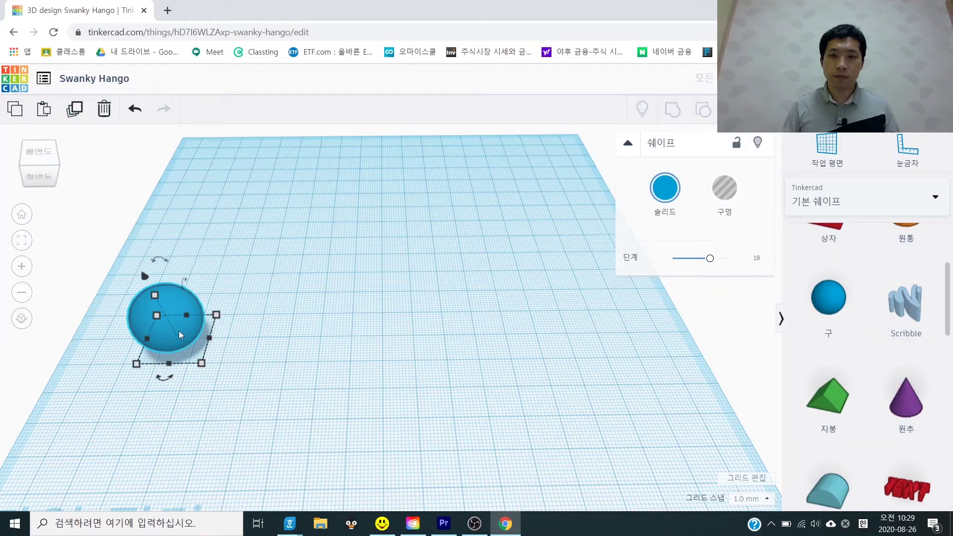
drag(182, 335, 292, 333)
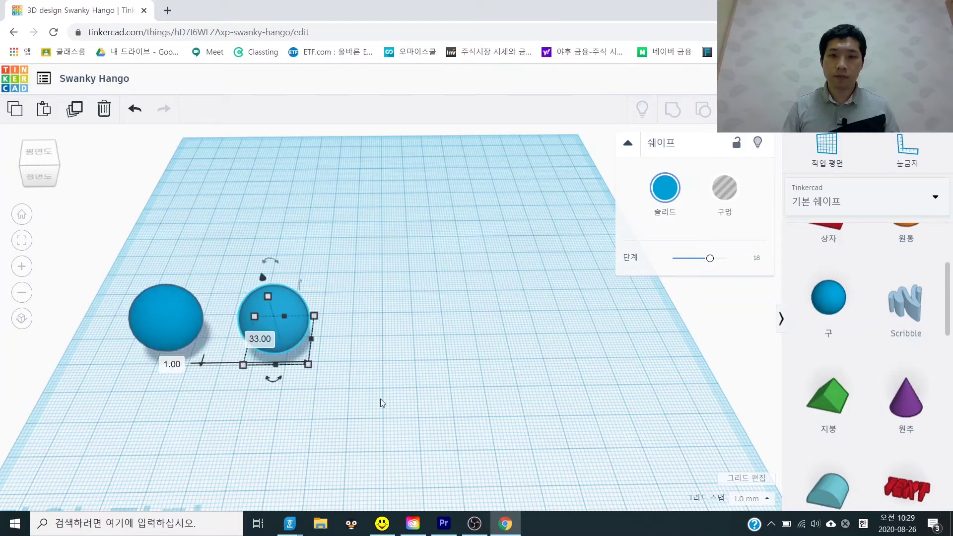
click(348, 348)
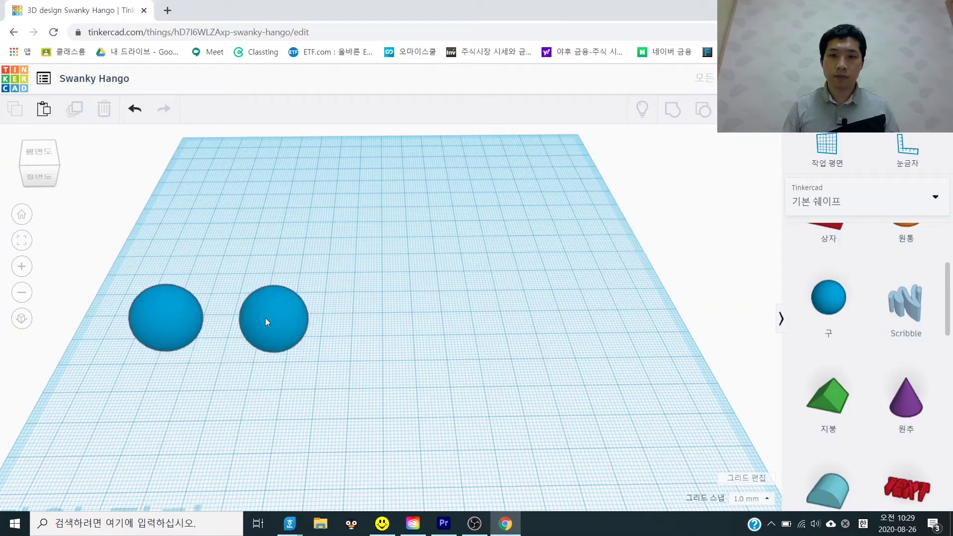
- Place a cone near the middle of the workplane, duplicate it and move the duplicate toward the back-left
click(906, 397)
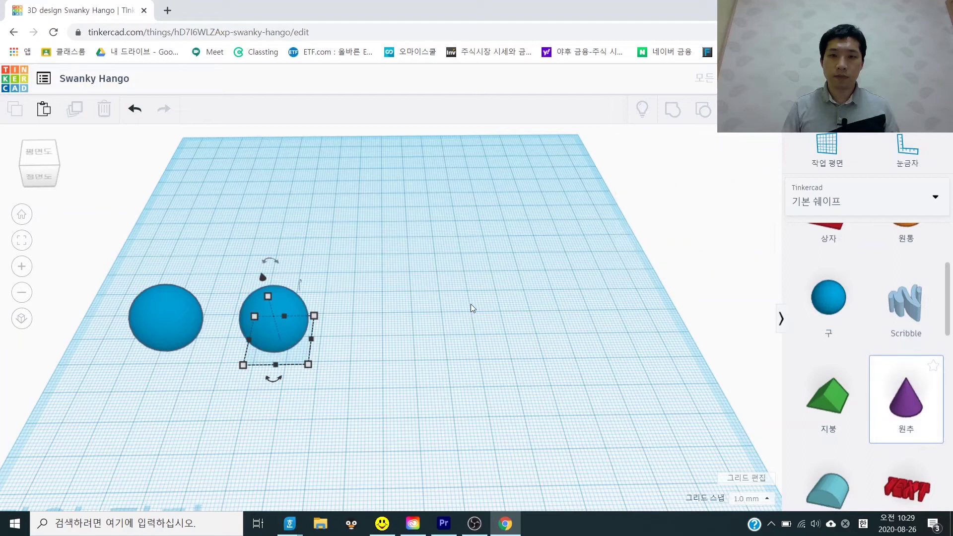
click(402, 281)
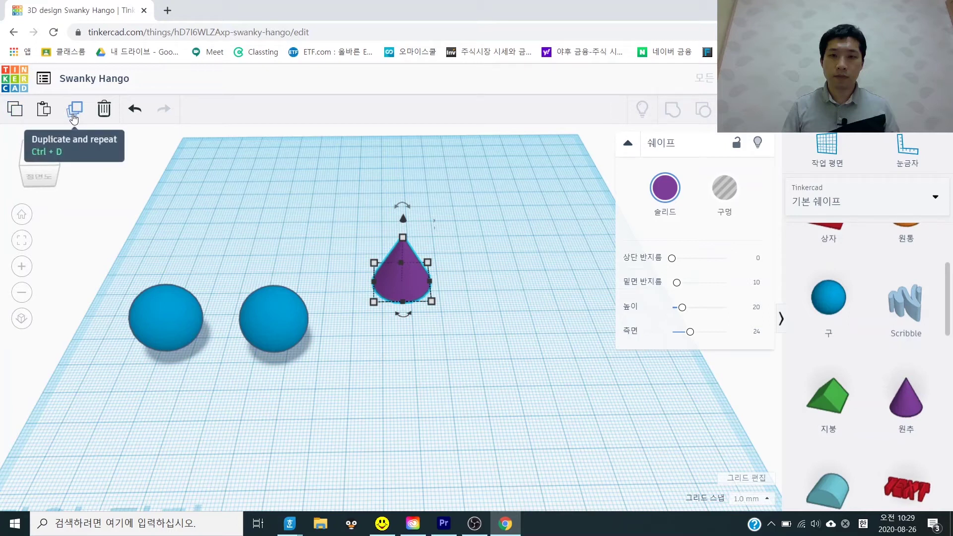
click(74, 110)
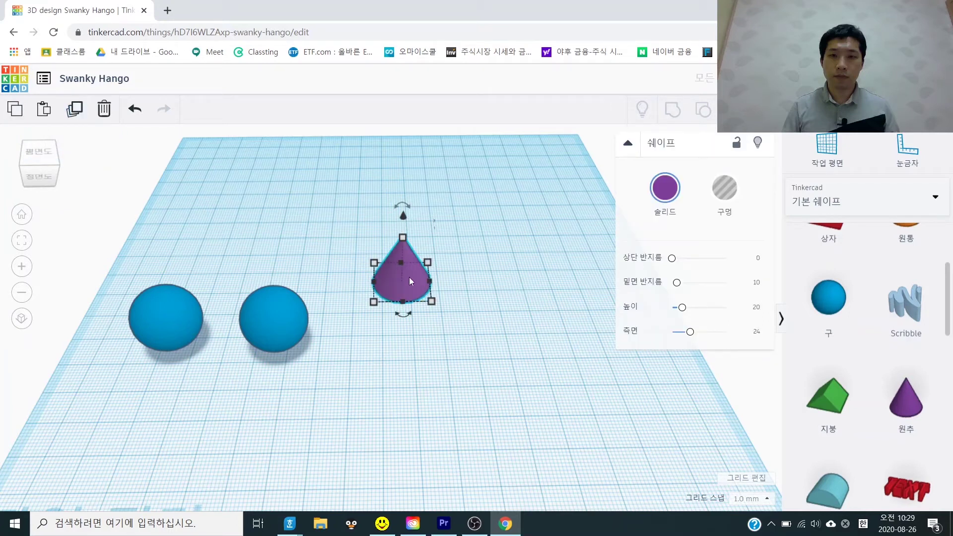
drag(410, 281, 335, 246)
click(499, 389)
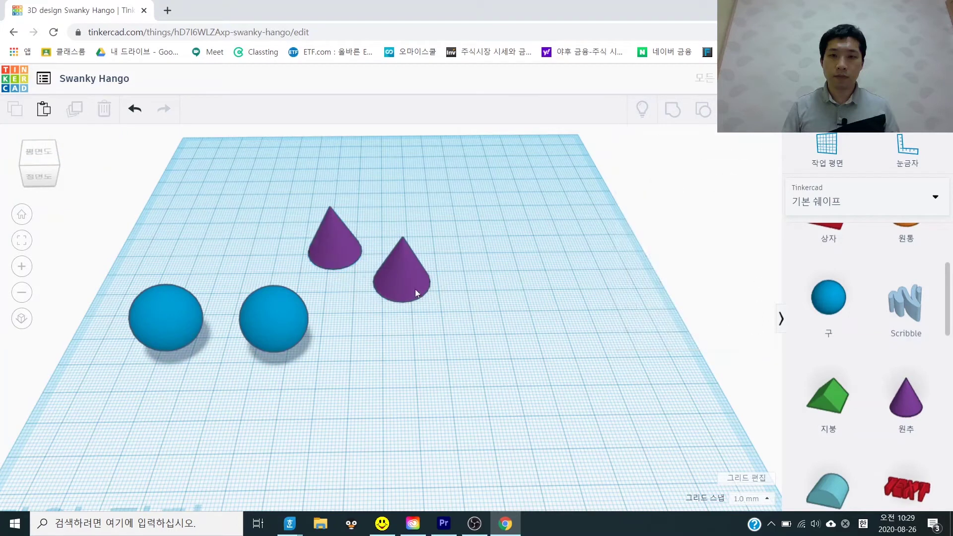
- Duplicate the second sphere and the front cone together twice, and move one duplicated pair 57 mm sideways and 28 mm forward
click(408, 286)
drag(440, 377, 266, 285)
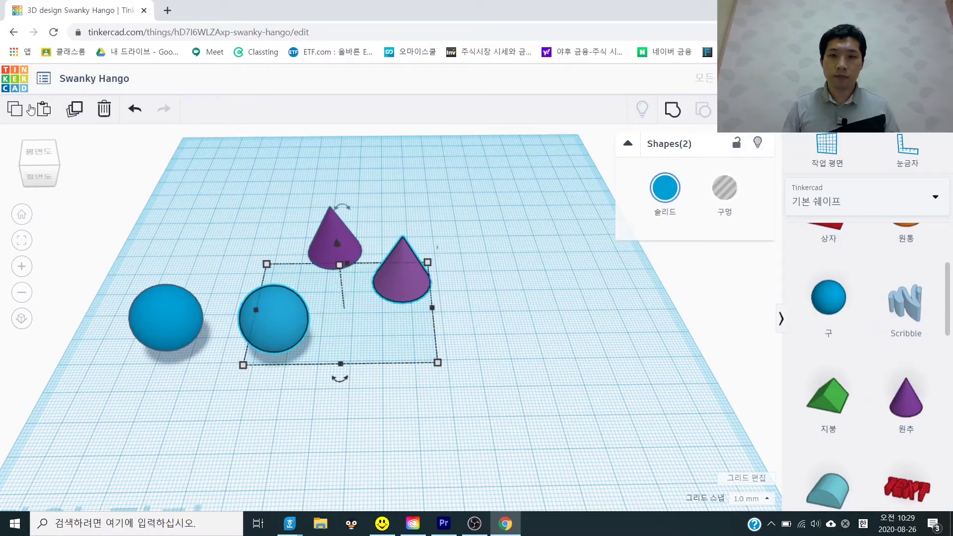
click(77, 112)
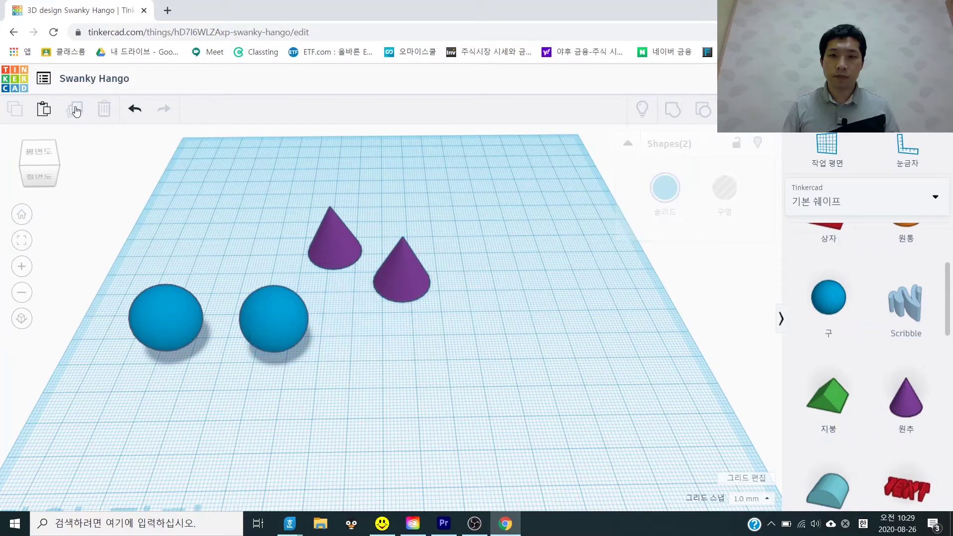
click(76, 110)
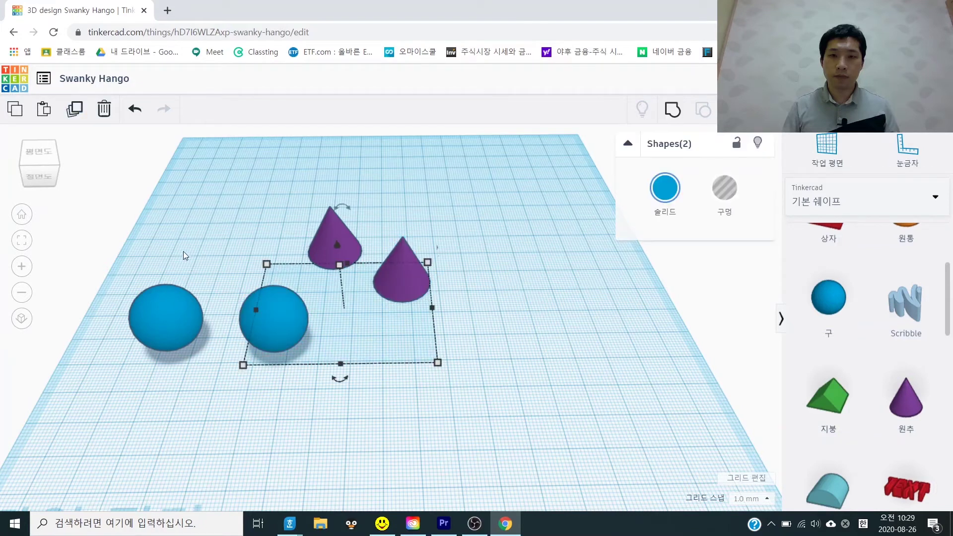
drag(267, 313, 539, 415)
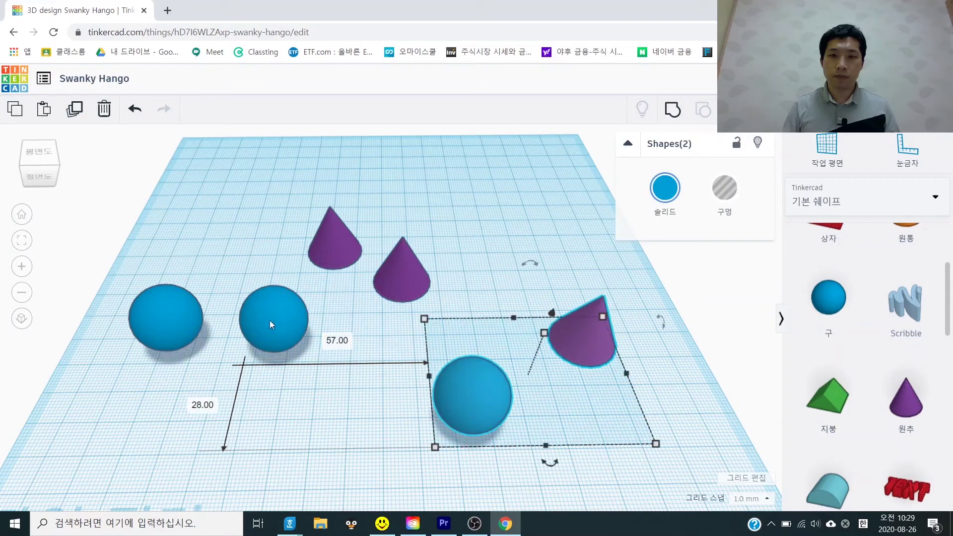
- Pull the remaining overlapping duplicates apart, moving the sphere in front of the first sphere and the cone behind the front cone
drag(269, 321, 180, 378)
drag(415, 287, 423, 204)
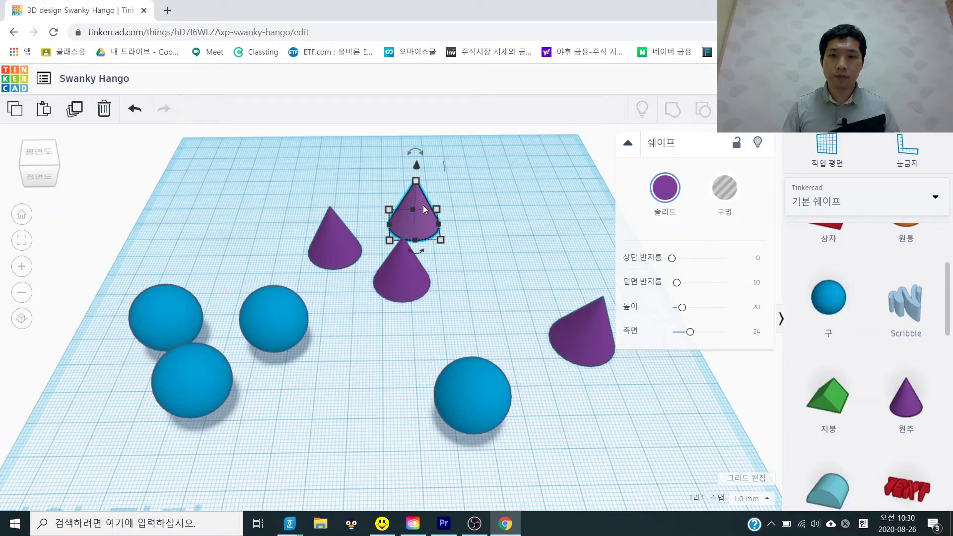
- Delete all the cones and spheres except the first sphere
drag(643, 447, 254, 209)
key(Delete)
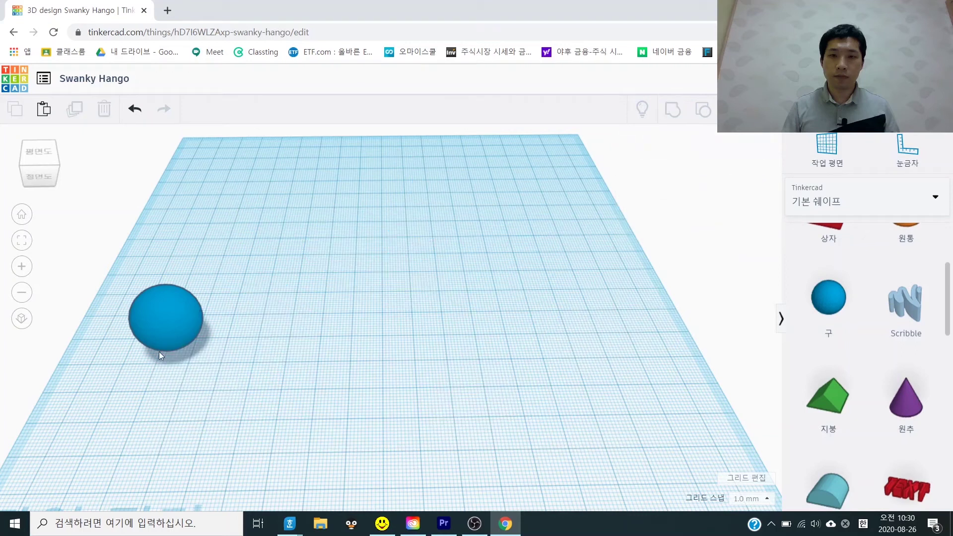
- Duplicate the sphere in place and enlarge the duplicate proportionally to 33 mm wide and 33 mm deep
click(168, 311)
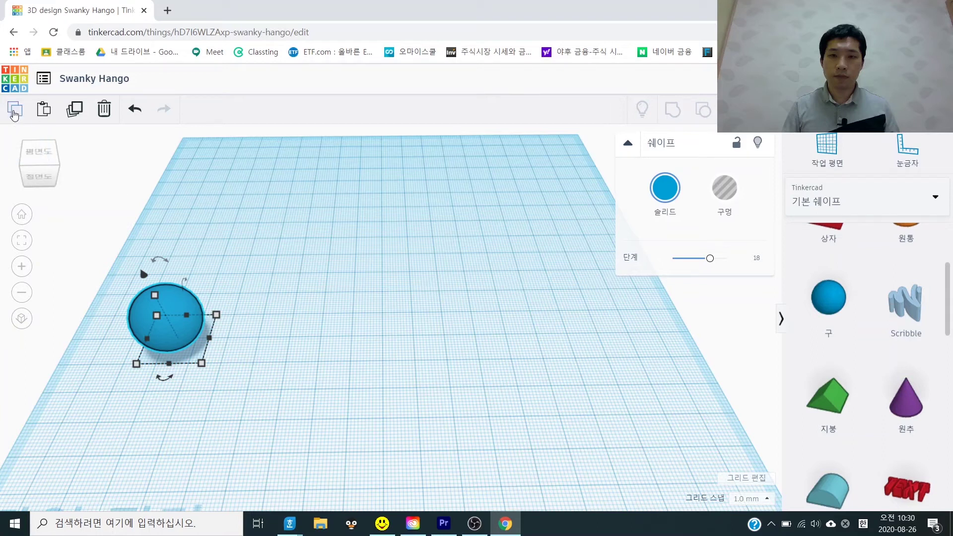
click(73, 109)
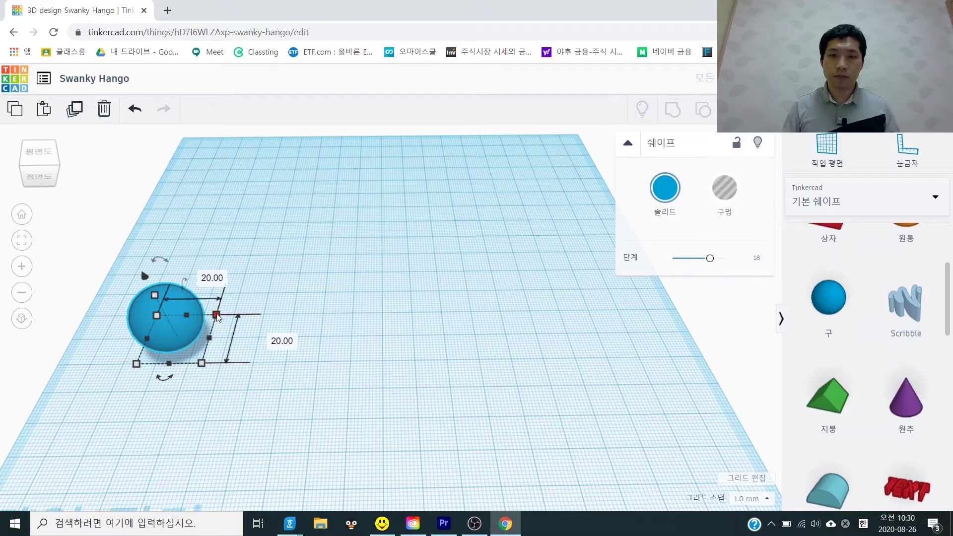
drag(216, 315, 263, 289)
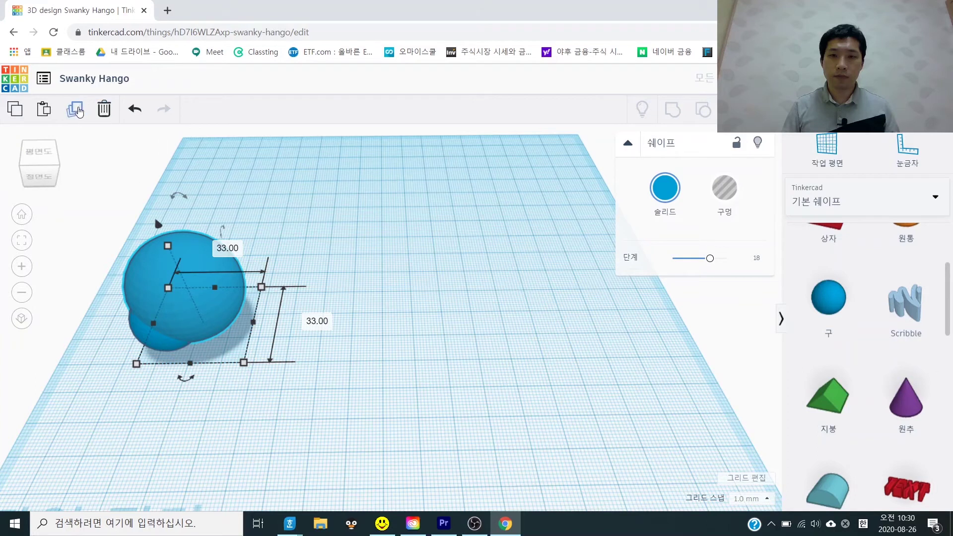
- Use Duplicate and repeat three more times to create progressively larger spheres from the enlarged one
click(78, 111)
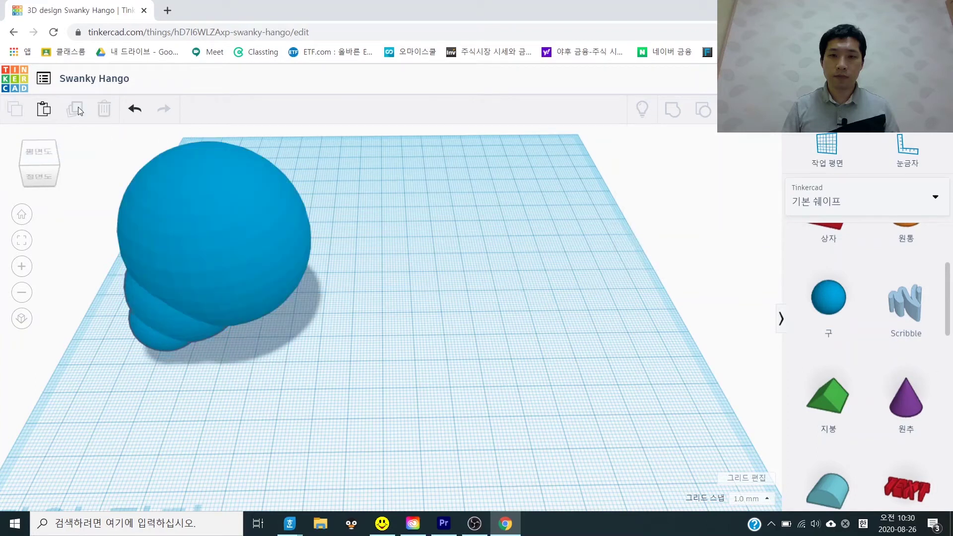
click(78, 108)
click(79, 108)
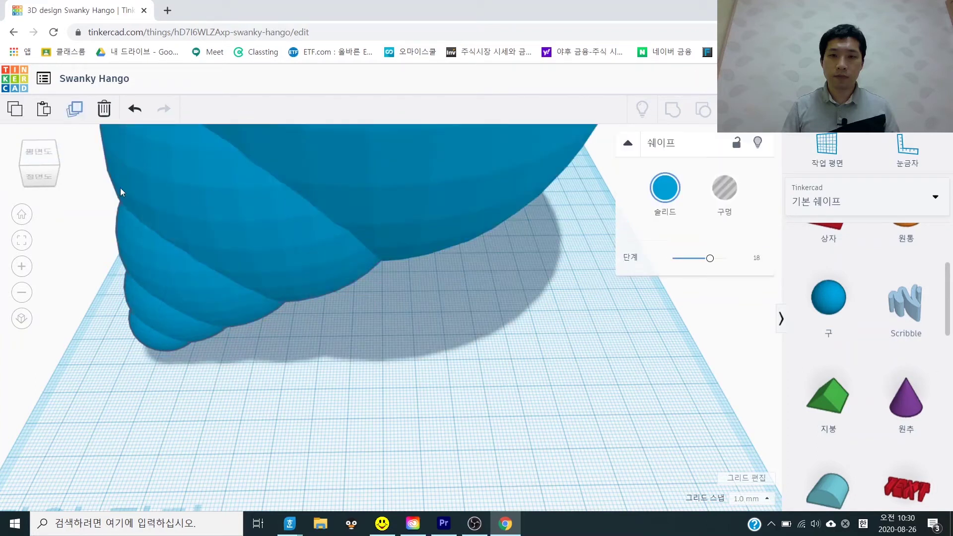
- Delete all five nested spheres from the workplane
scroll(259, 392, down, 3)
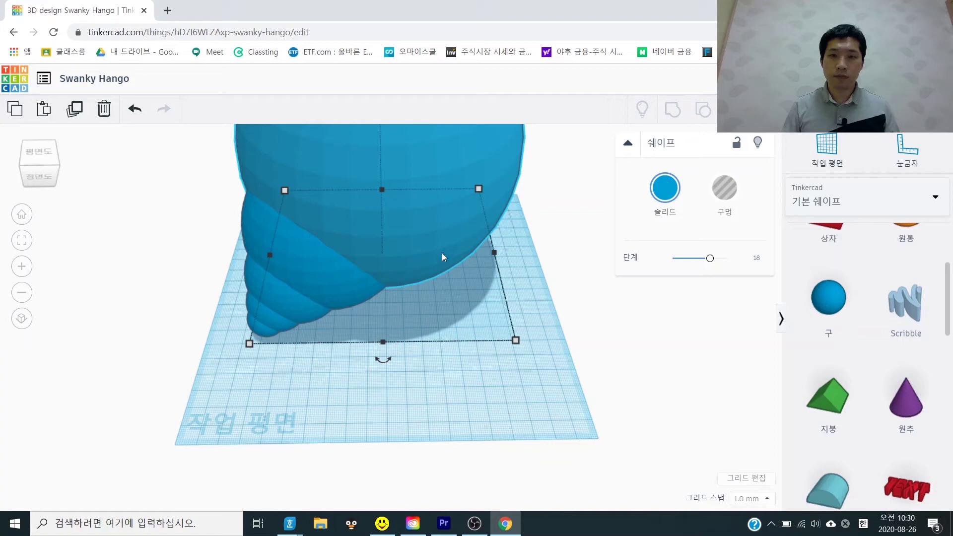
drag(569, 457, 216, 197)
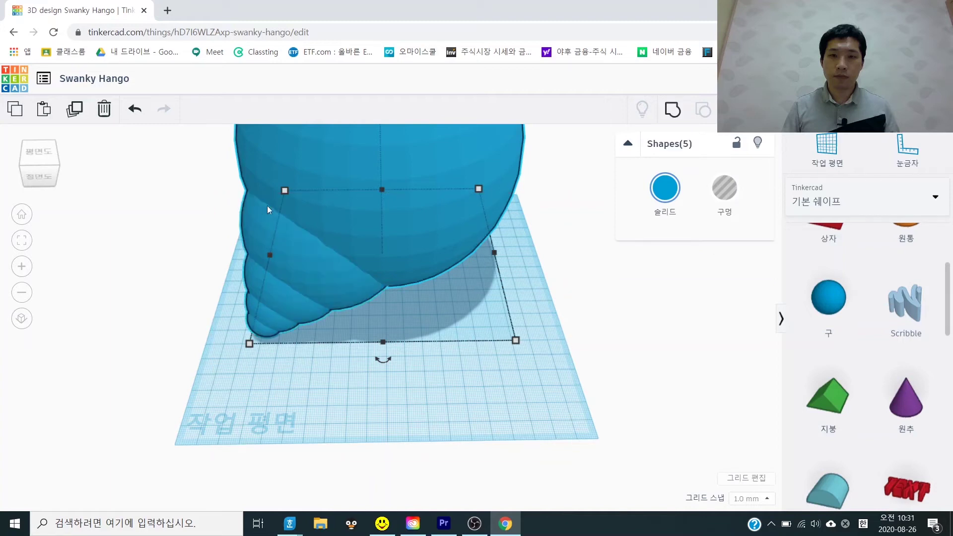
key(Delete)
- Place a red box on the workplane and reshape it into a long, narrow bar 7 mm high
scroll(839, 323, up, 4)
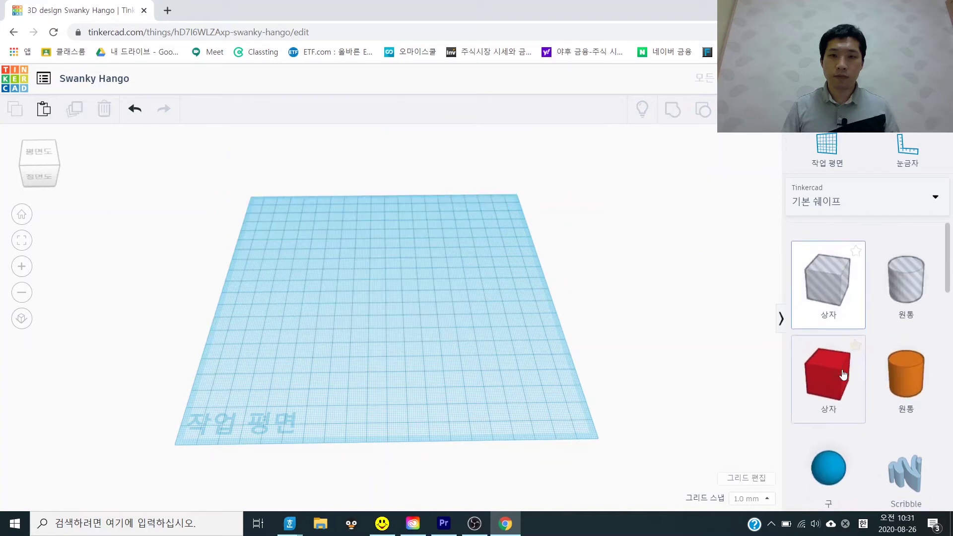
scroll(843, 375, down, 1)
drag(841, 365, 285, 414)
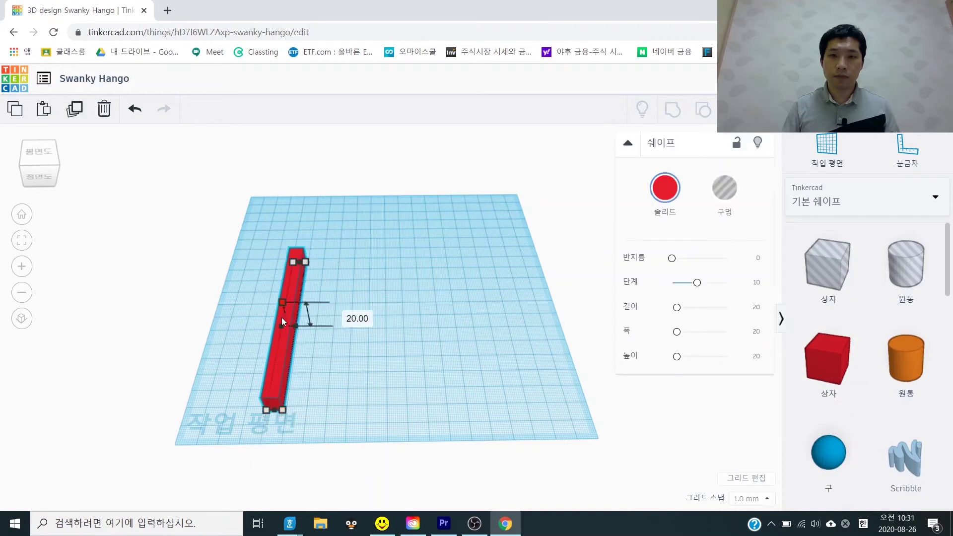
drag(283, 321, 329, 360)
scroll(330, 359, up, 5)
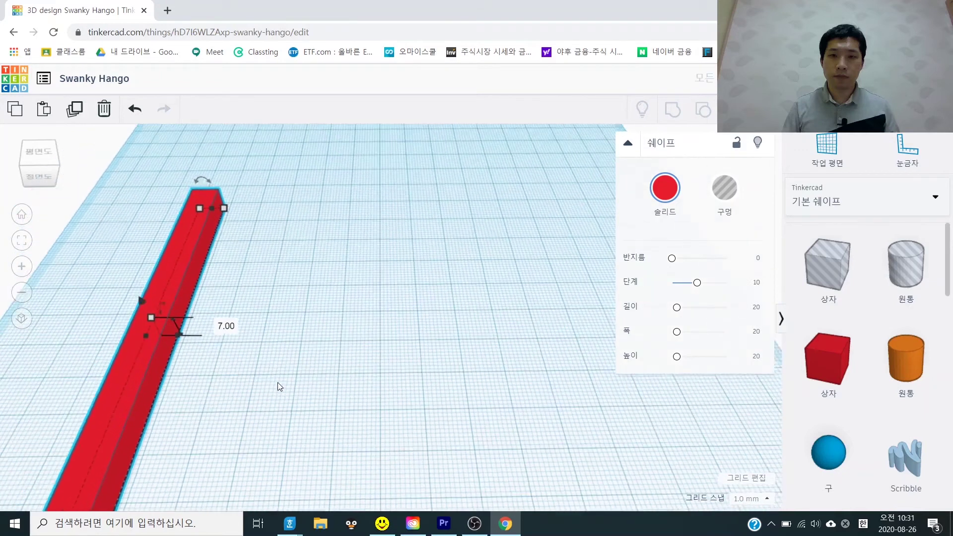
scroll(278, 385, down, 6)
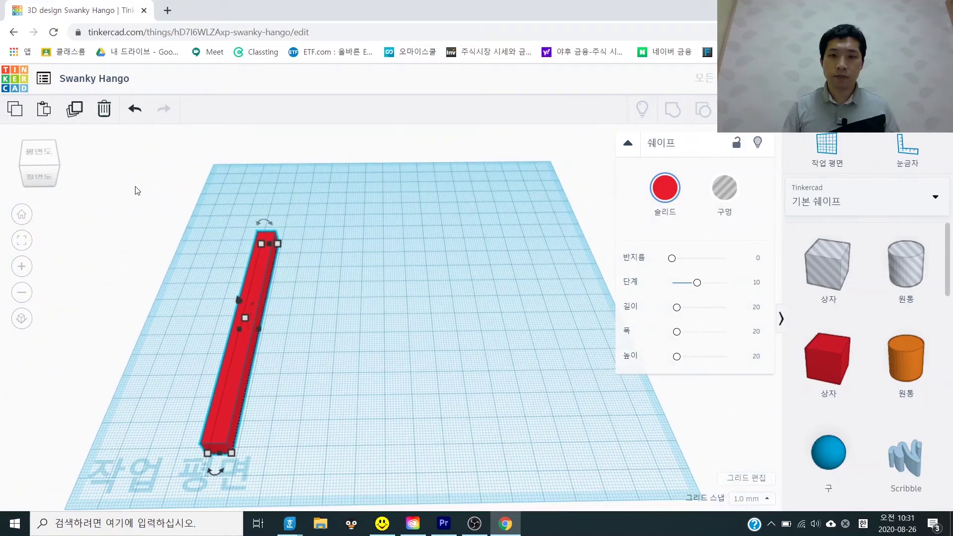
- Duplicate the bar, shift the copy about 15 mm sideways, and use Duplicate and repeat five more times to form a row
click(74, 110)
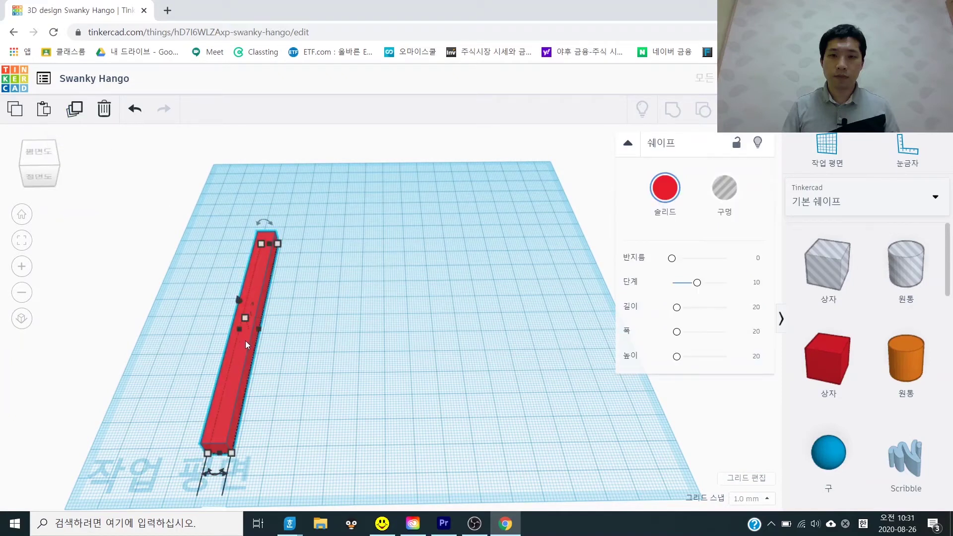
drag(245, 341, 285, 338)
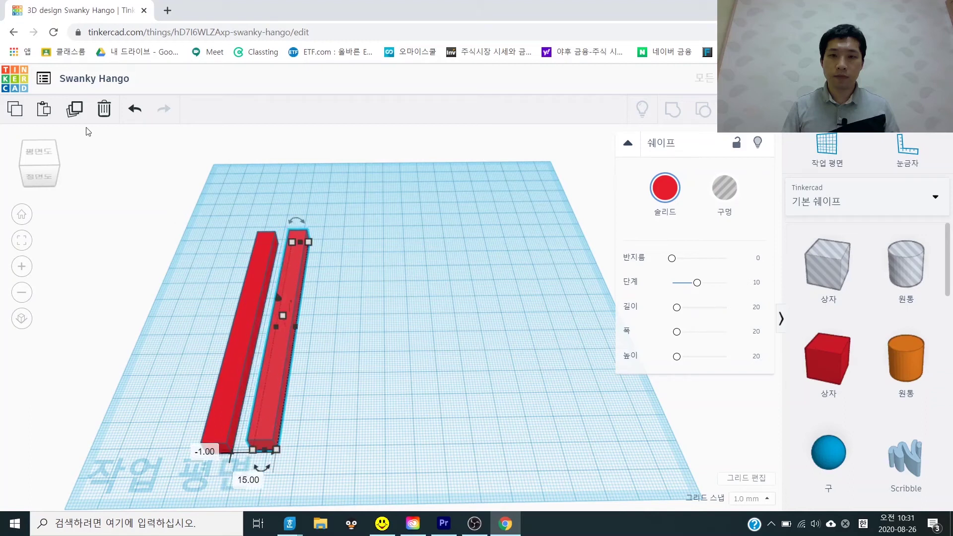
click(73, 115)
click(73, 114)
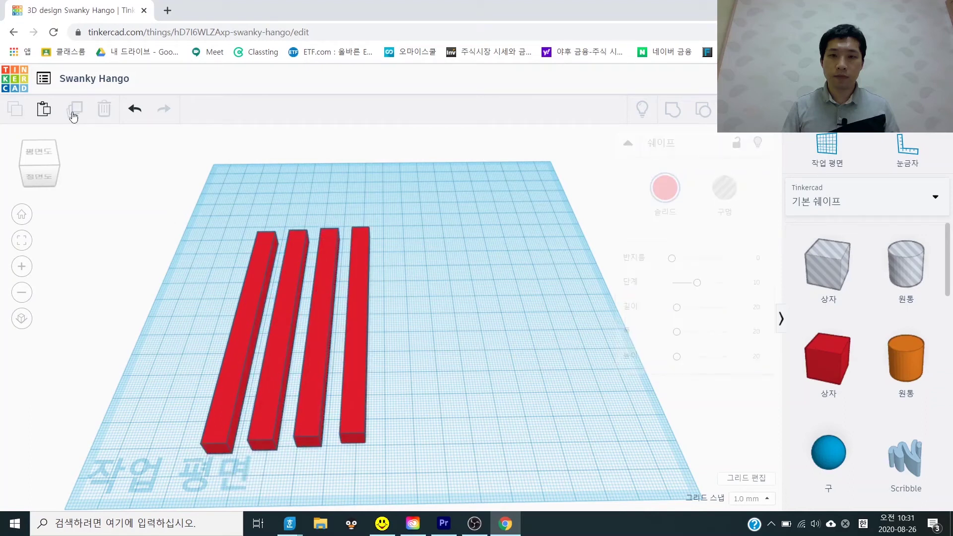
click(73, 114)
click(74, 114)
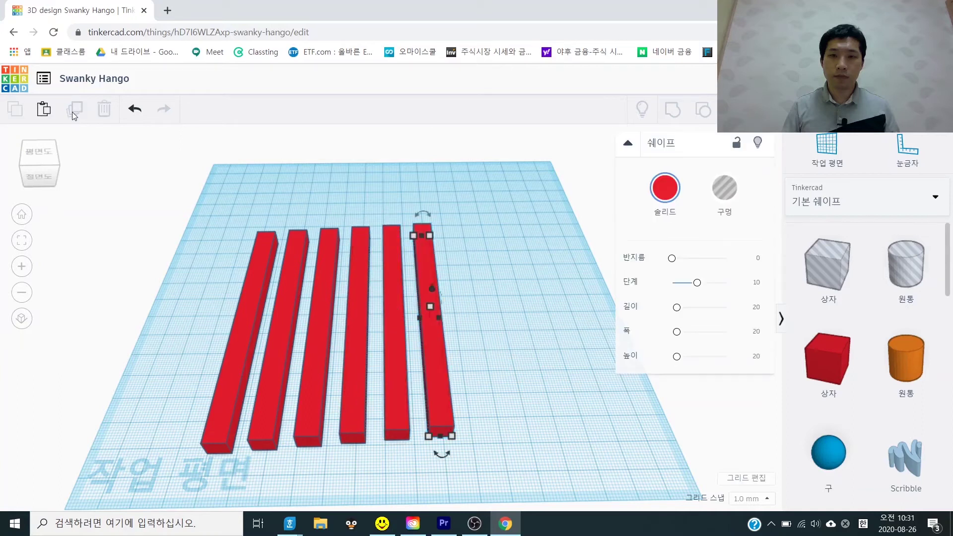
click(74, 114)
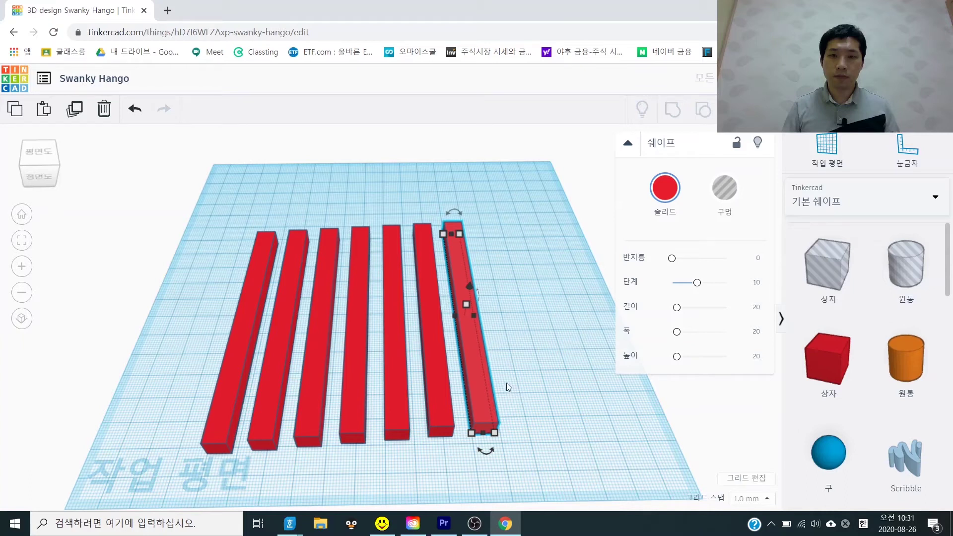
- Clear the red bars from the workplane and place a blue sphere with an orange cylinder beside it
click(587, 427)
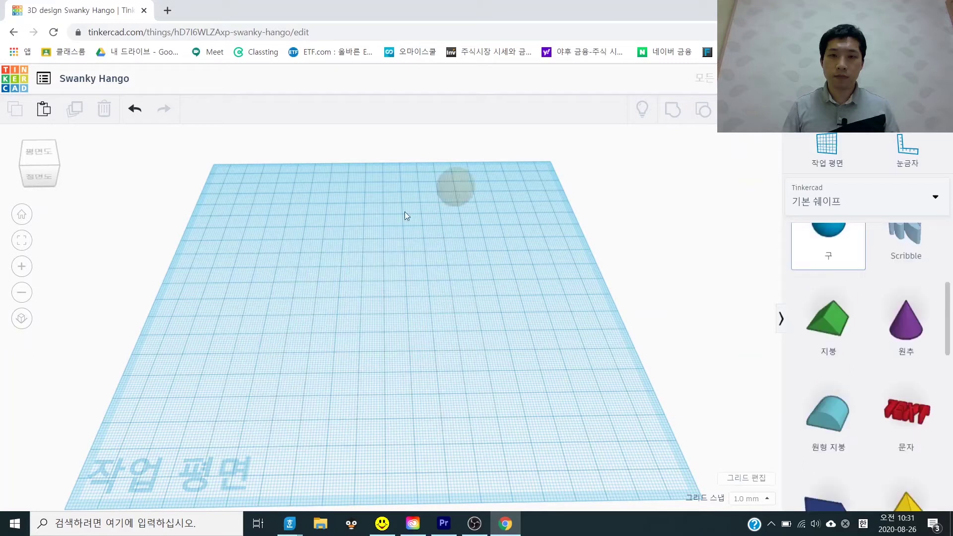
drag(404, 215, 249, 294)
scroll(866, 397, up, 5)
drag(906, 358, 368, 278)
- Lay the cylinder on its side, stretch it into a long, slim rod, and join its end to the sphere in line
drag(374, 226, 341, 239)
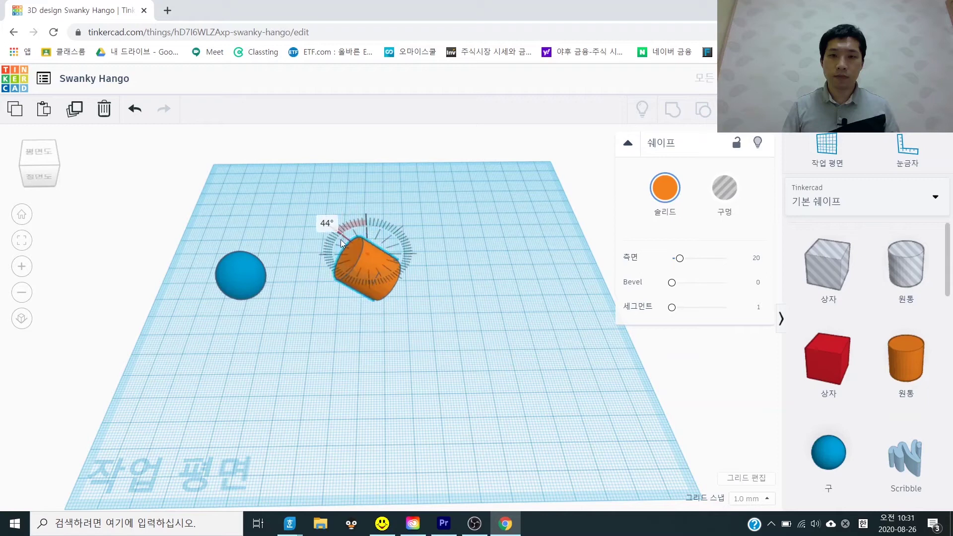
drag(516, 300, 263, 281)
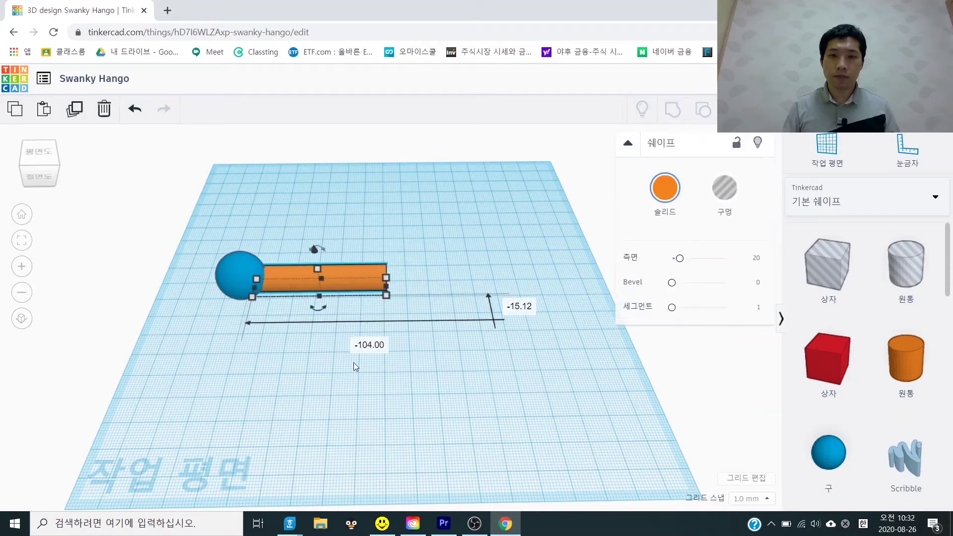
right_drag(354, 363, 435, 329)
scroll(392, 314, up, 4)
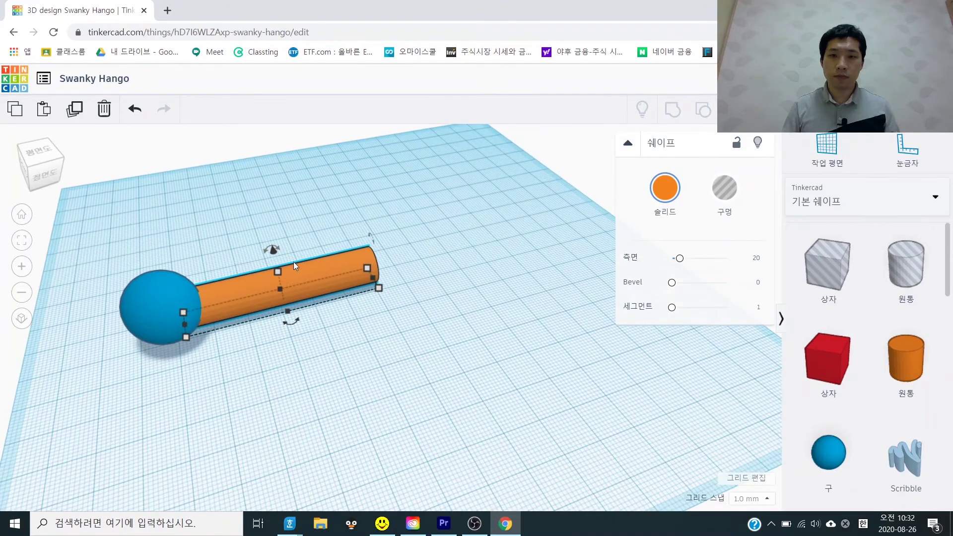
right_drag(357, 323, 560, 411)
middle_drag(519, 387, 447, 248)
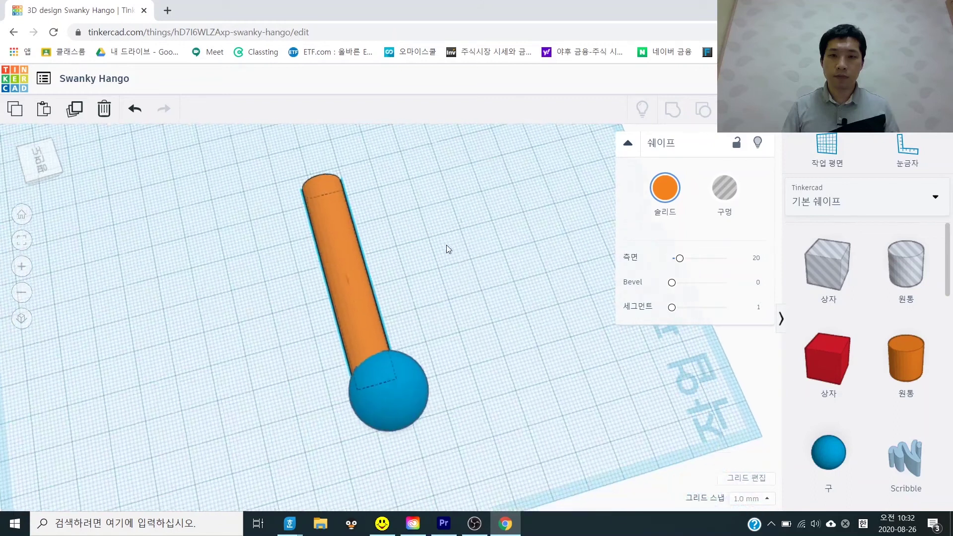
drag(481, 441, 282, 287)
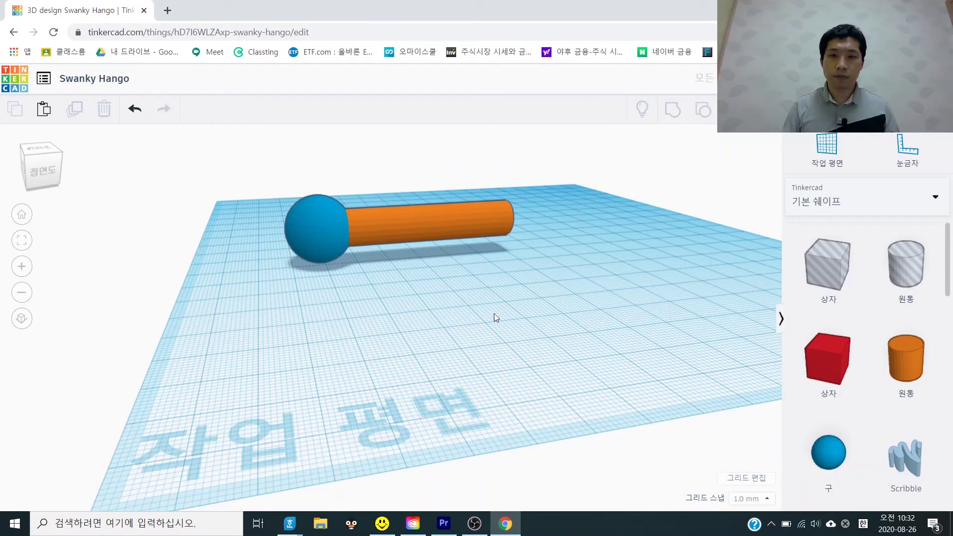
right_drag(494, 314, 457, 309)
- Copy the sphere and move the copy along the rod to its opposite end
click(314, 222)
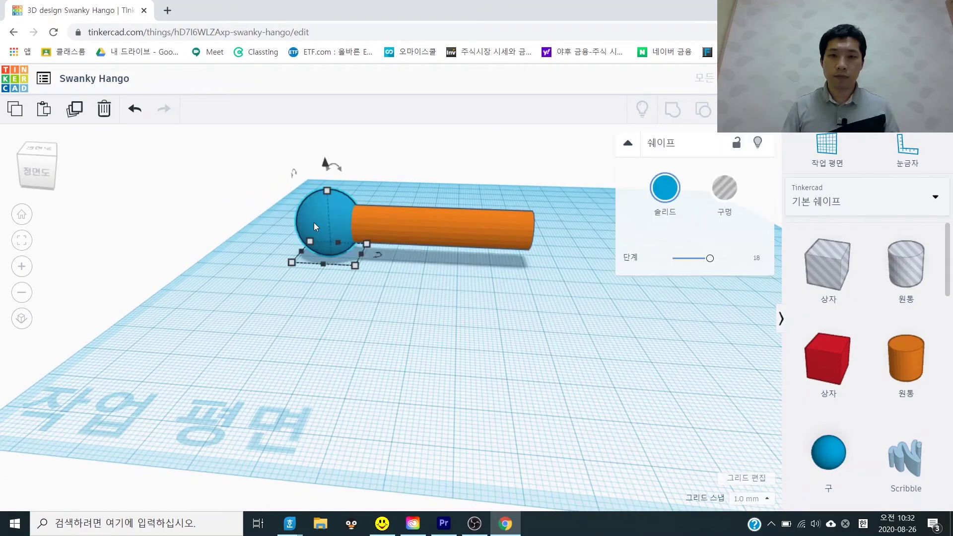
click(404, 287)
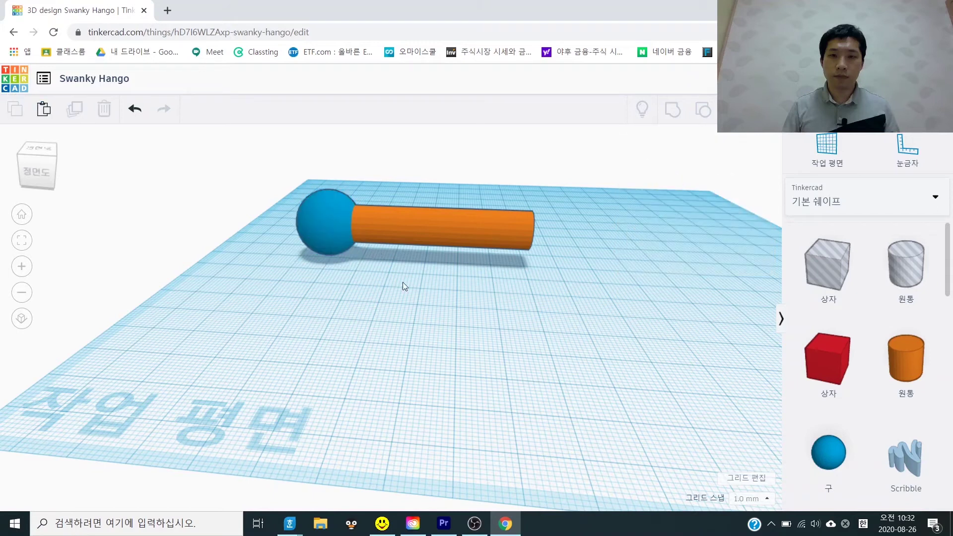
click(354, 251)
key(ctrl+c)
key(ctrl+v)
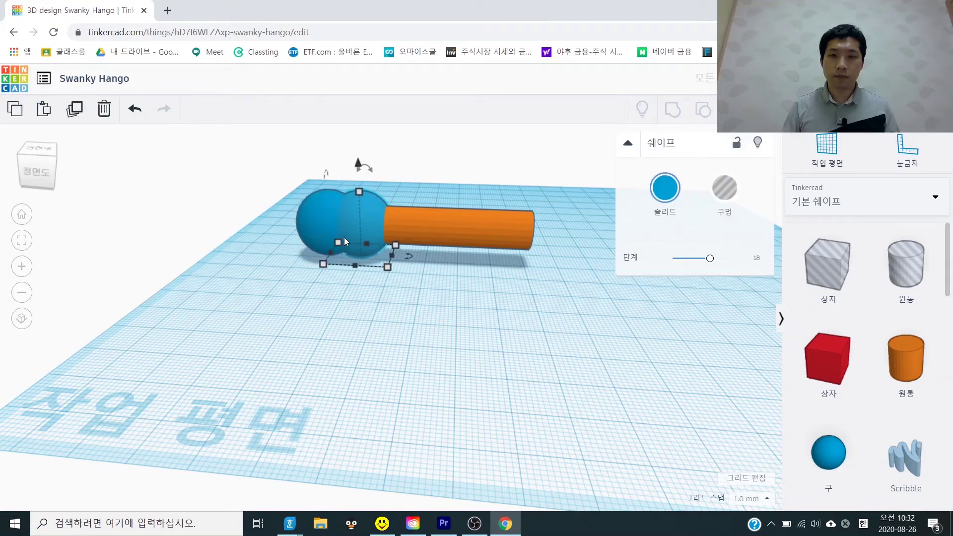
key(Right)
key(Right)
key(Right)
key(Right)
key(Right)
key(Right)
key(Right)
key(Right)
key(Right)
key(Right)
key(Right)
key(Right)
key(Right)
key(Right)
key(Right)
key(Right)
key(Right)
key(Right)
key(Right)
key(Right)
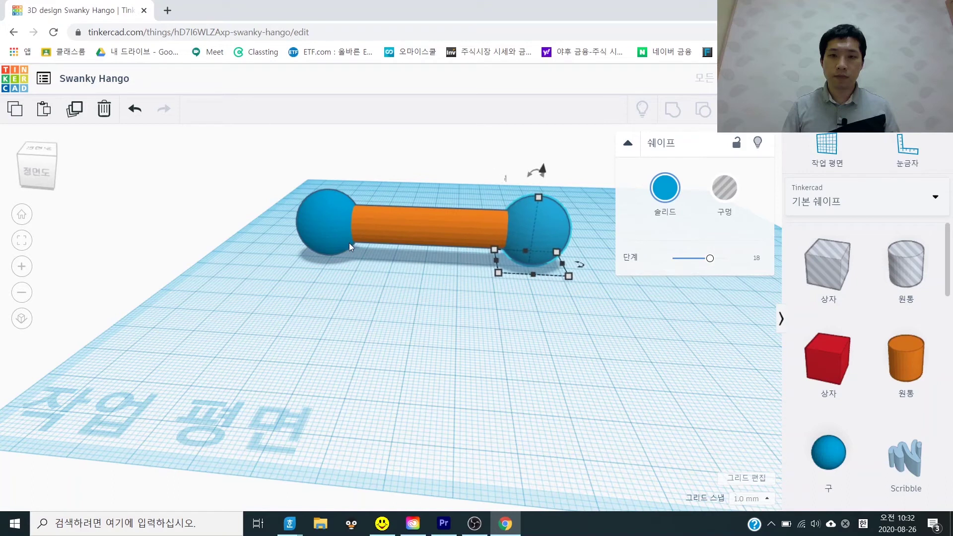
key(Right)
key(Right)
key(Right)
key(Right)
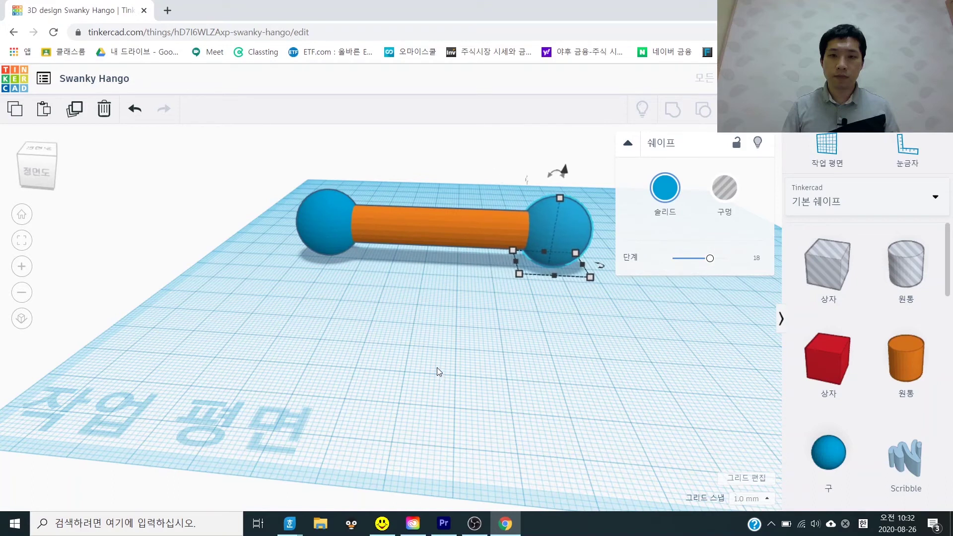
- Group both spheres and the rod into one dumbbell shape and turn on multicolour to keep the original colours
click(460, 353)
right_drag(463, 351, 503, 359)
drag(155, 368, 642, 173)
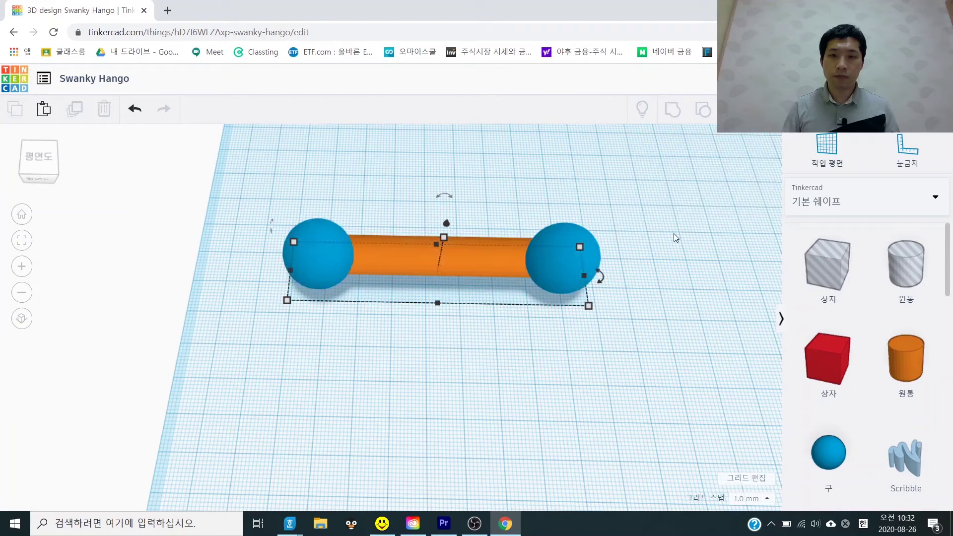
click(675, 234)
key(ctrl+a)
click(673, 111)
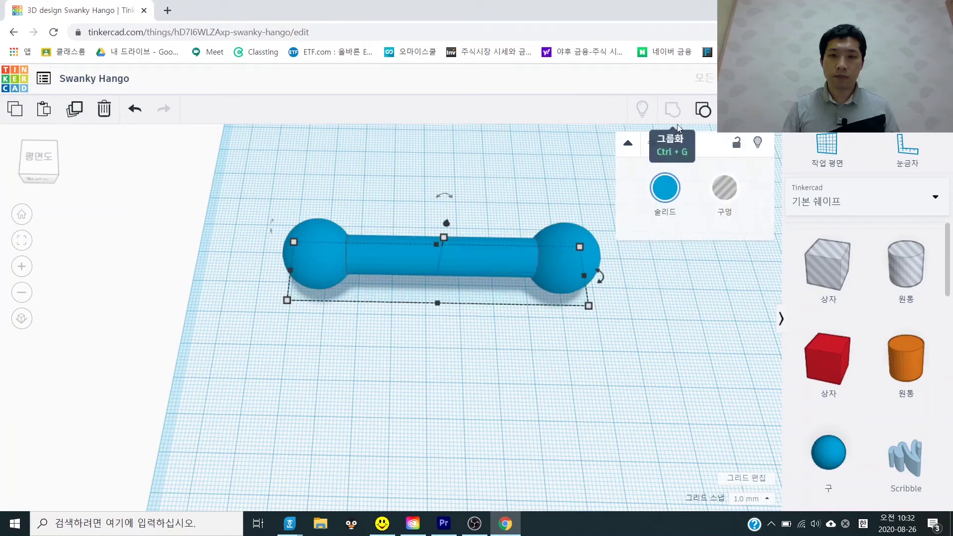
click(665, 189)
click(669, 360)
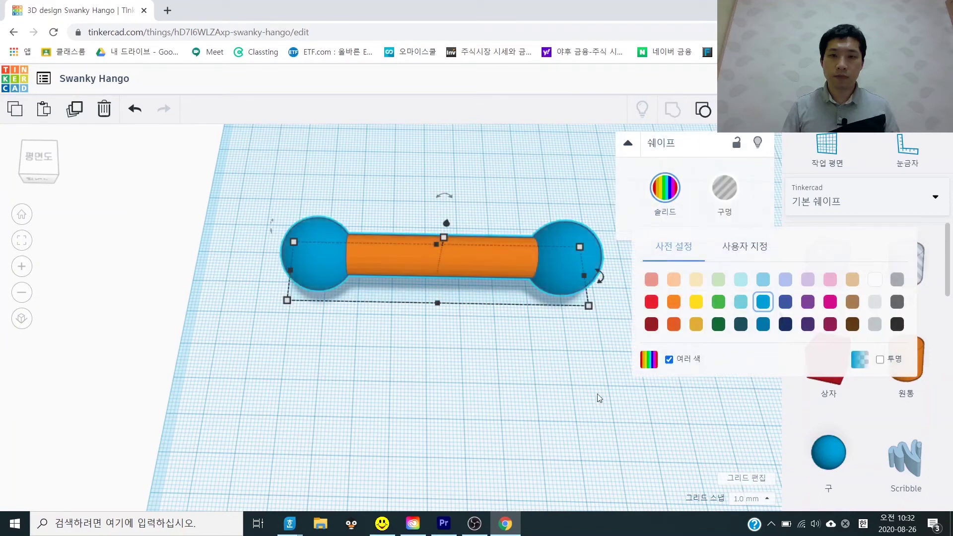
click(555, 366)
- Duplicate the dumbbell in place and raise the duplicate 10 mm
scroll(541, 344, down, 2)
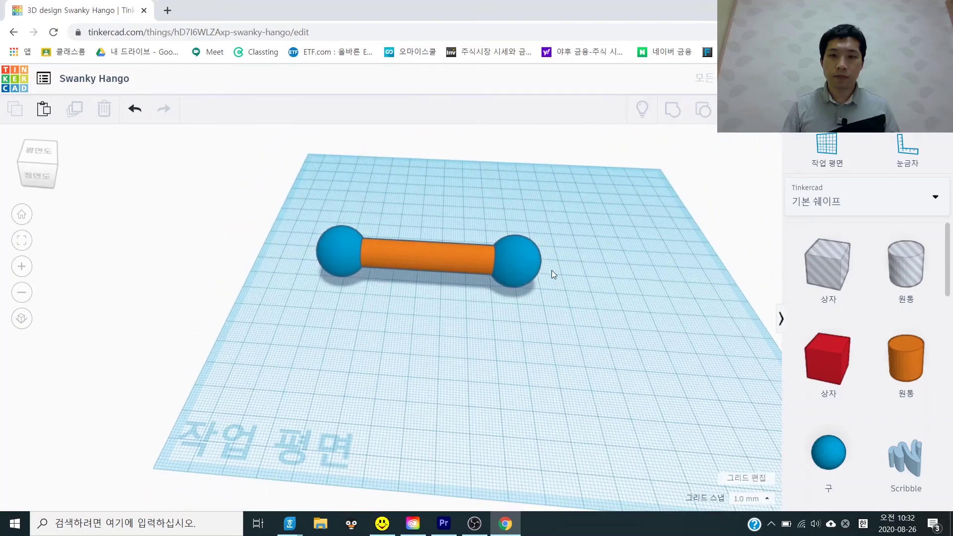
scroll(552, 271, down, 3)
drag(520, 317, 300, 203)
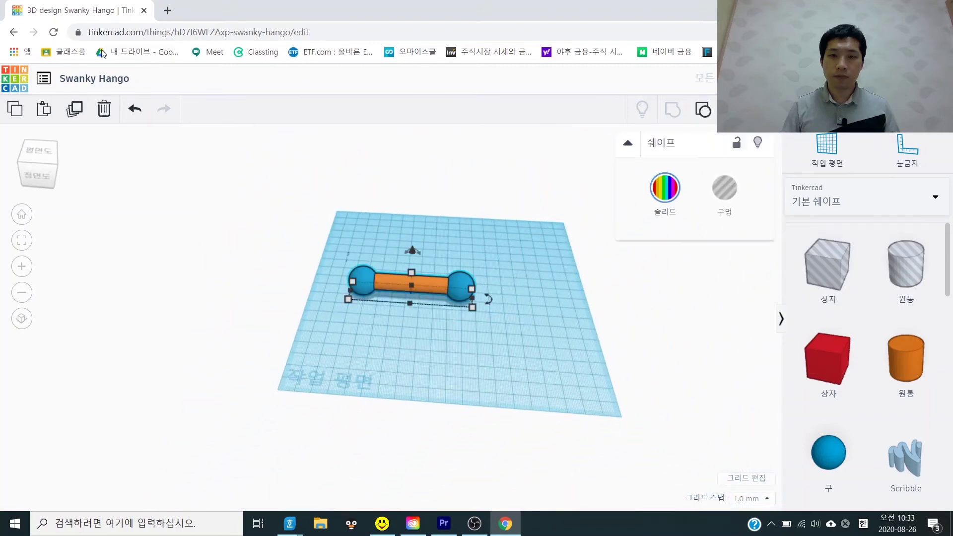
click(74, 113)
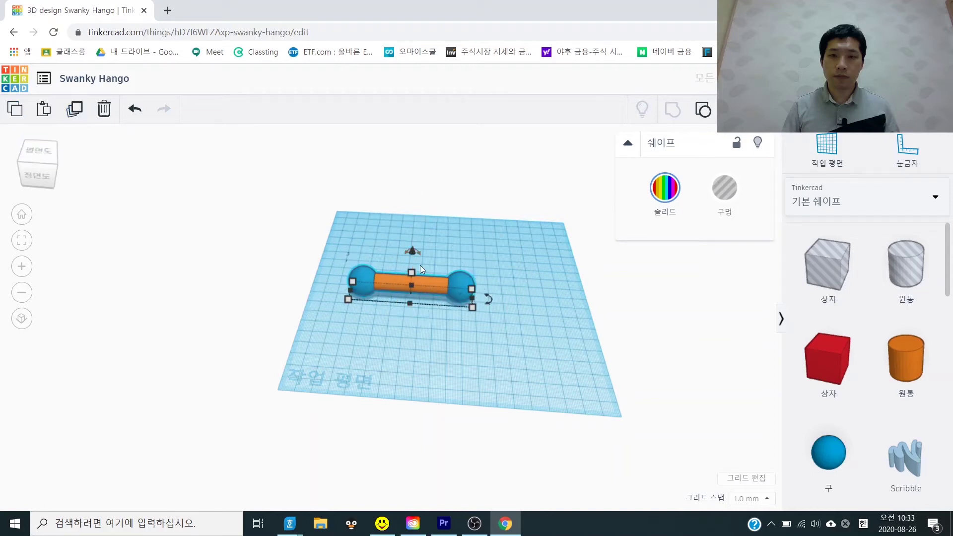
right_drag(438, 242, 434, 220)
scroll(428, 239, up, 1)
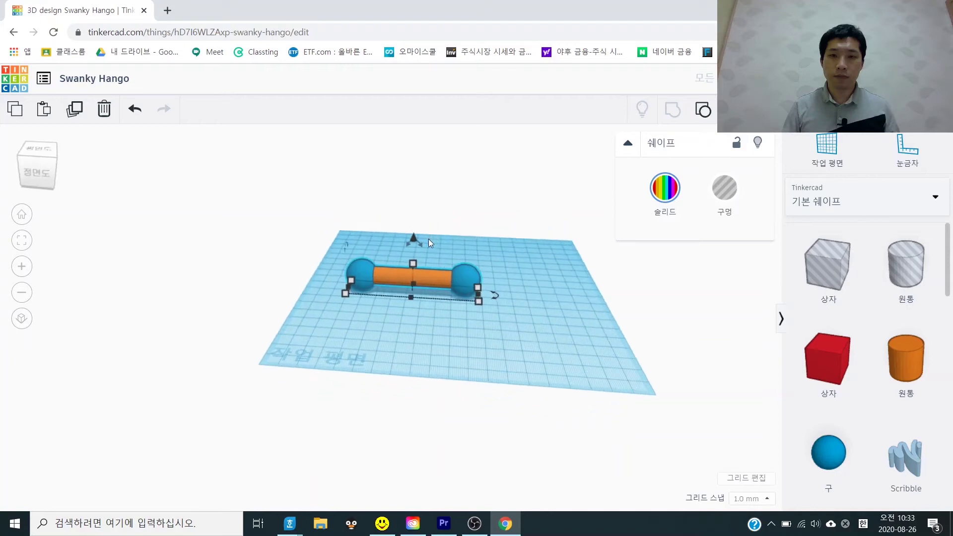
scroll(432, 233, up, 3)
scroll(450, 202, down, 3)
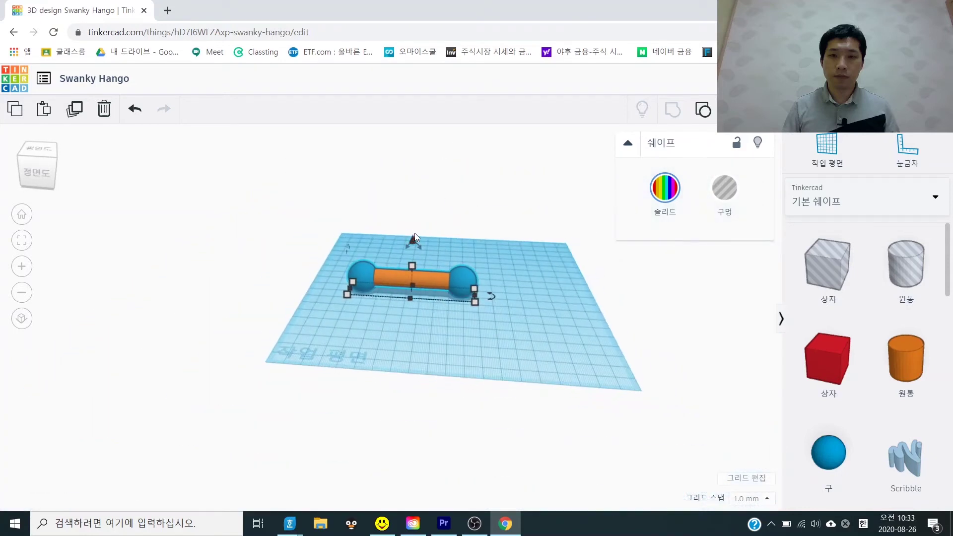
scroll(415, 233, up, 2)
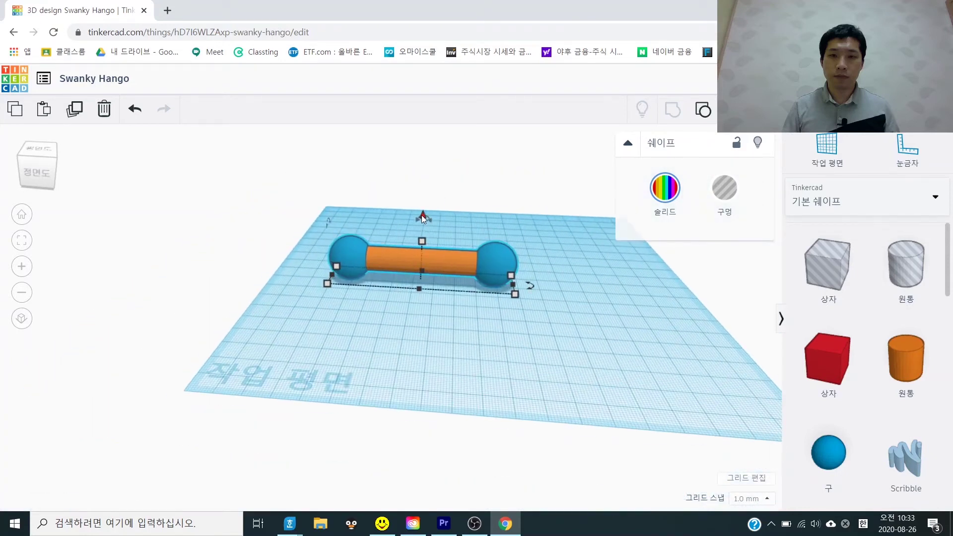
drag(422, 216, 416, 197)
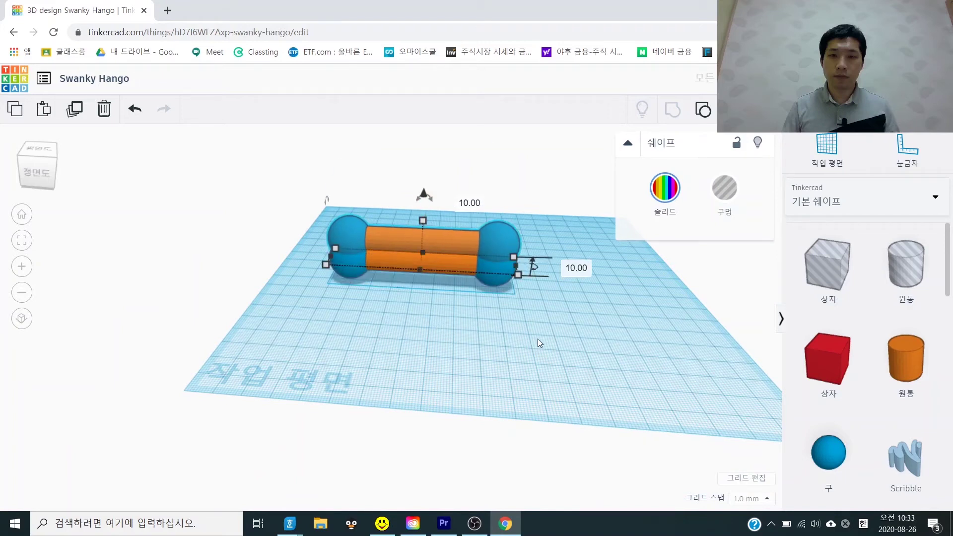
- Rotate the raised dumbbell 31° about the vertical axis and use Duplicate and repeat twice to continue the rising spiral
mouse_move(534, 268)
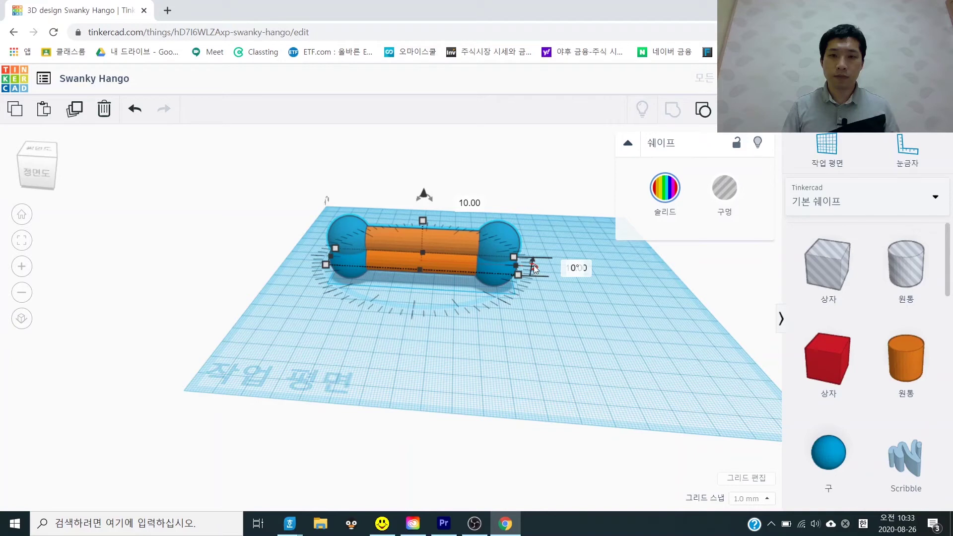
drag(534, 268, 527, 242)
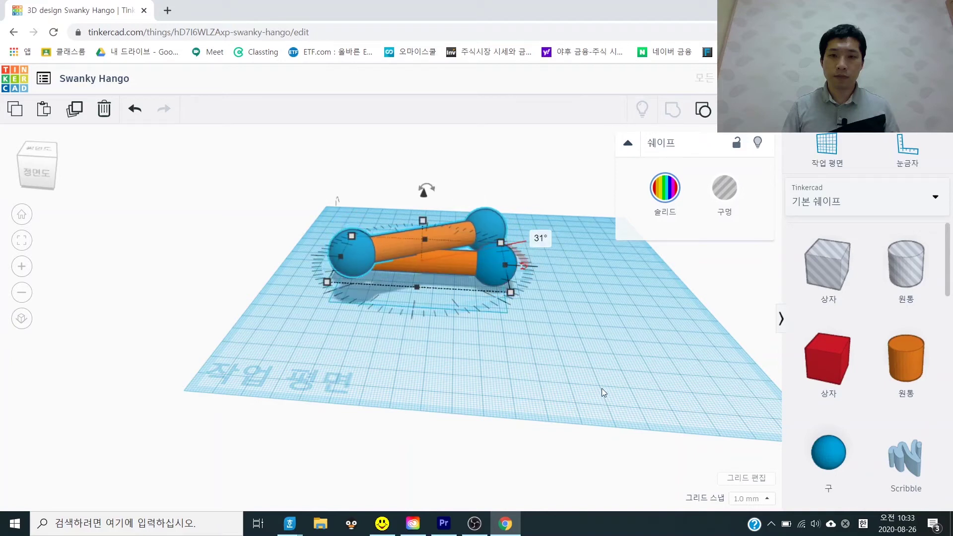
click(74, 108)
click(73, 106)
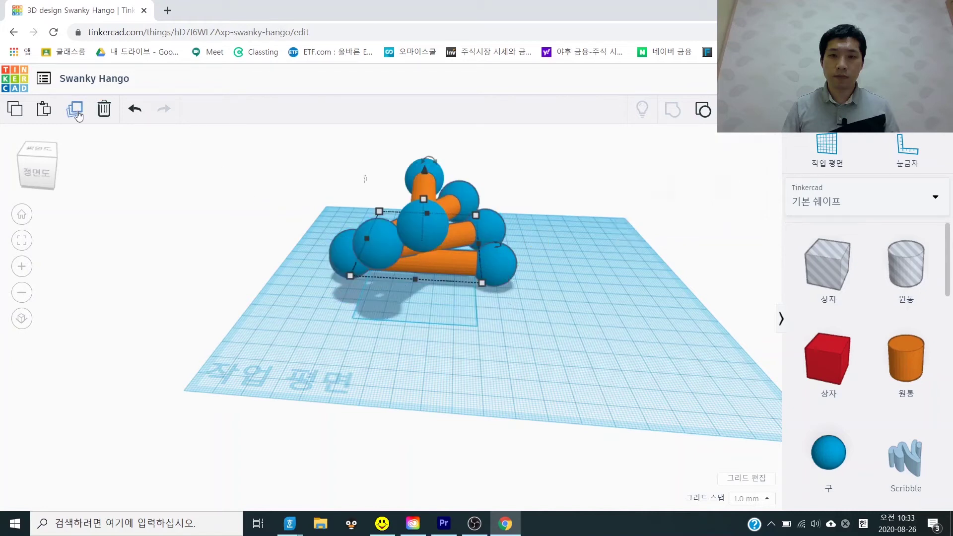
- Extend the rising spiral of dumbbells by several more turns with repeated Duplicate and repeat operations
scroll(174, 230, down, 3)
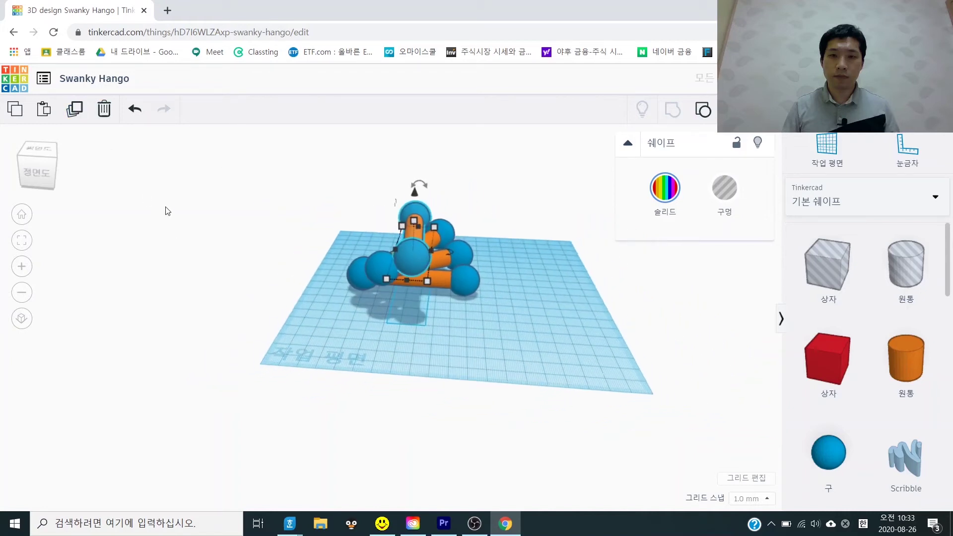
click(73, 107)
click(73, 107)
click(73, 107)
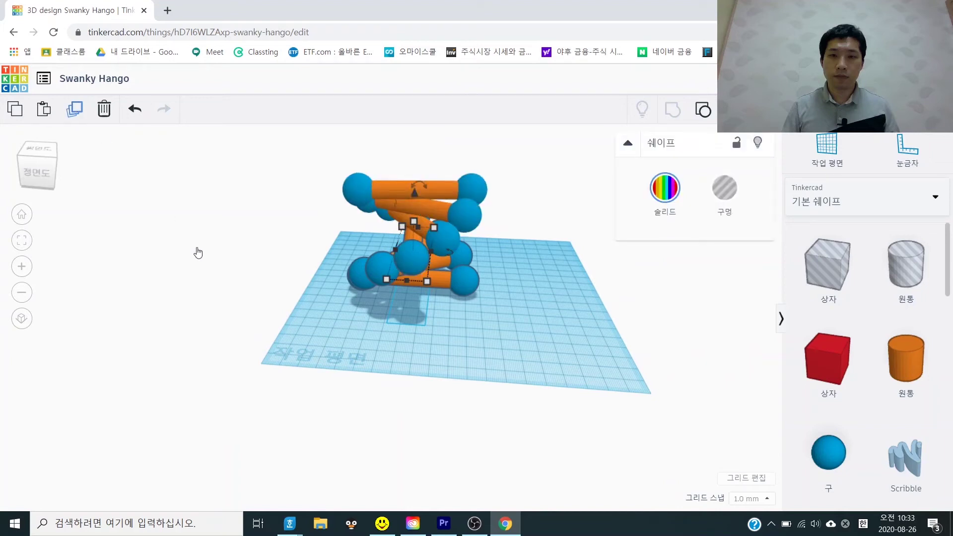
scroll(517, 276, down, 6)
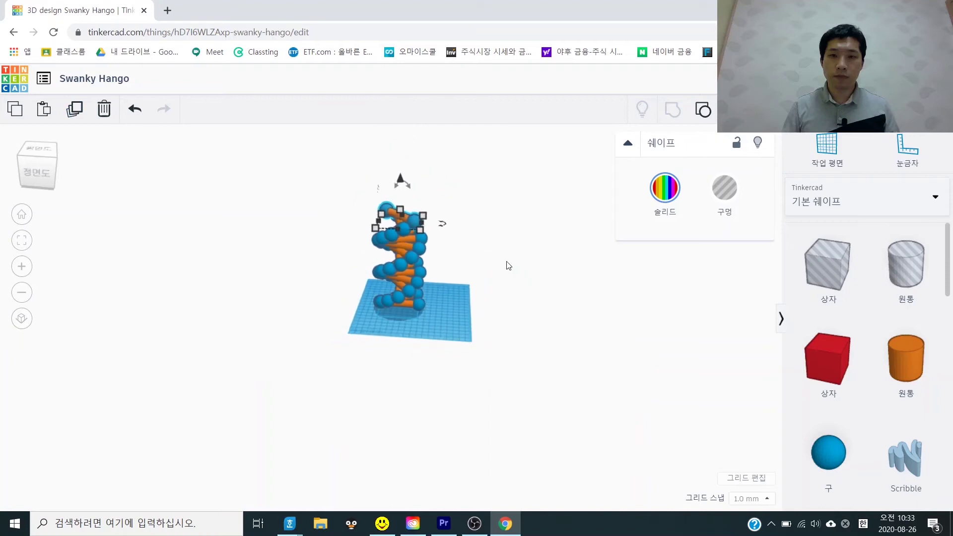
scroll(441, 233, up, 3)
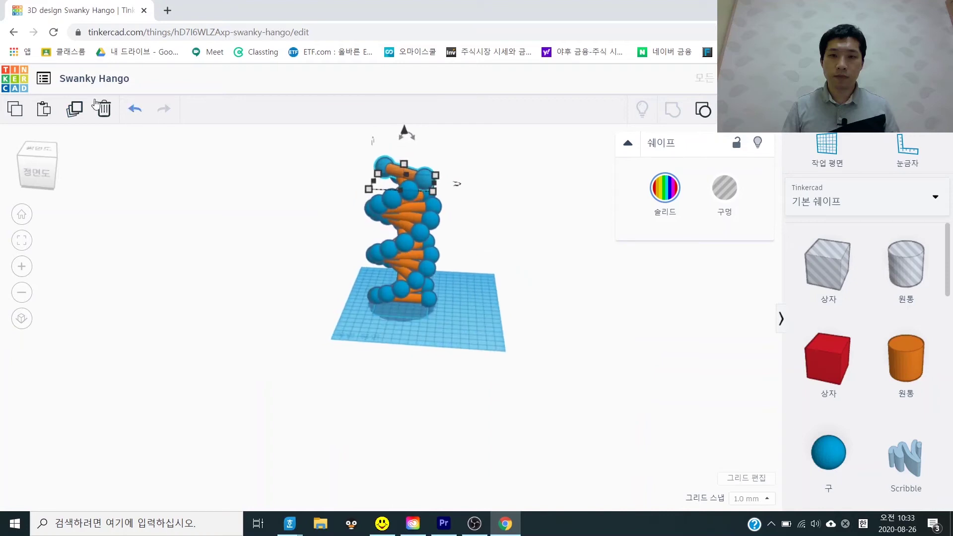
click(71, 109)
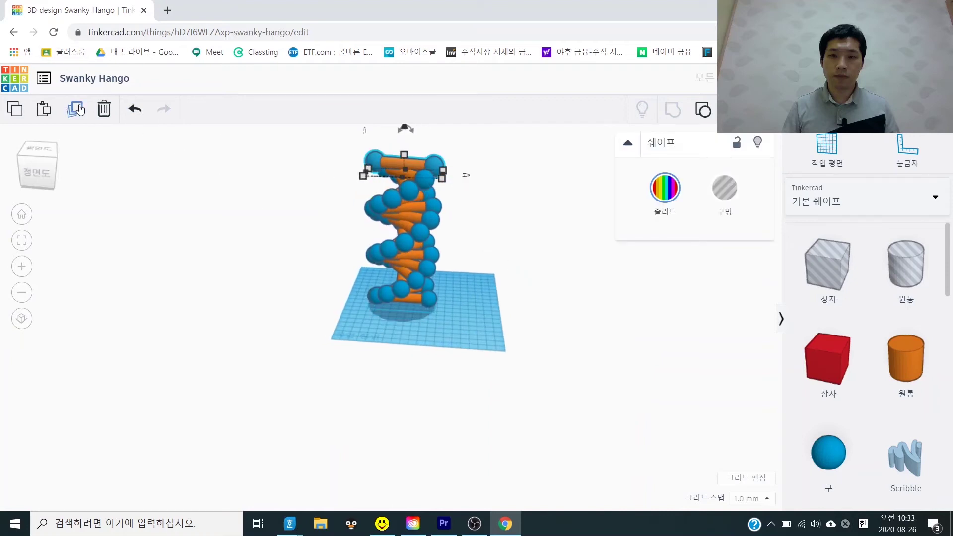
- Examine the dumbbell spiral from several angles and delete it from the workplane
right_drag(363, 282, 485, 295)
click(486, 286)
scroll(480, 291, up, 5)
scroll(477, 308, up, 4)
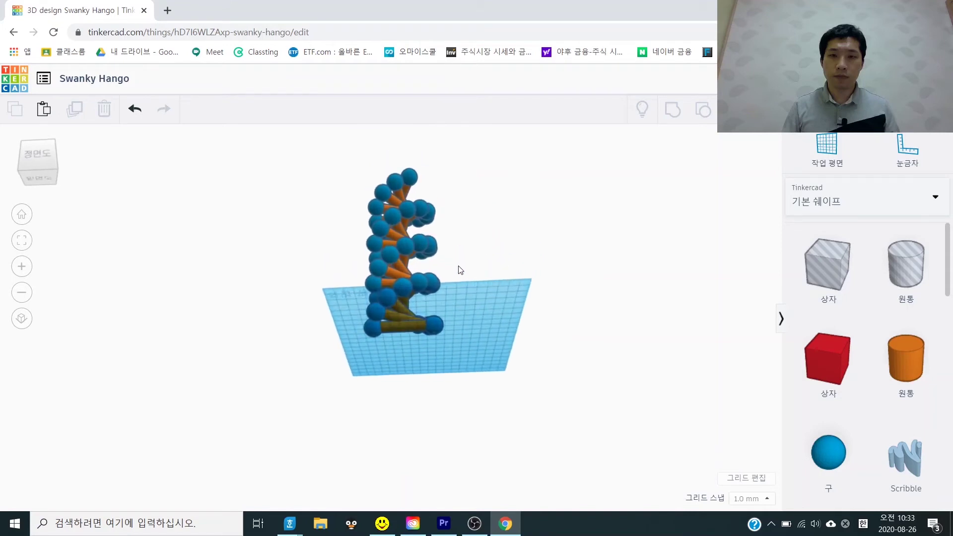
scroll(514, 253, down, 5)
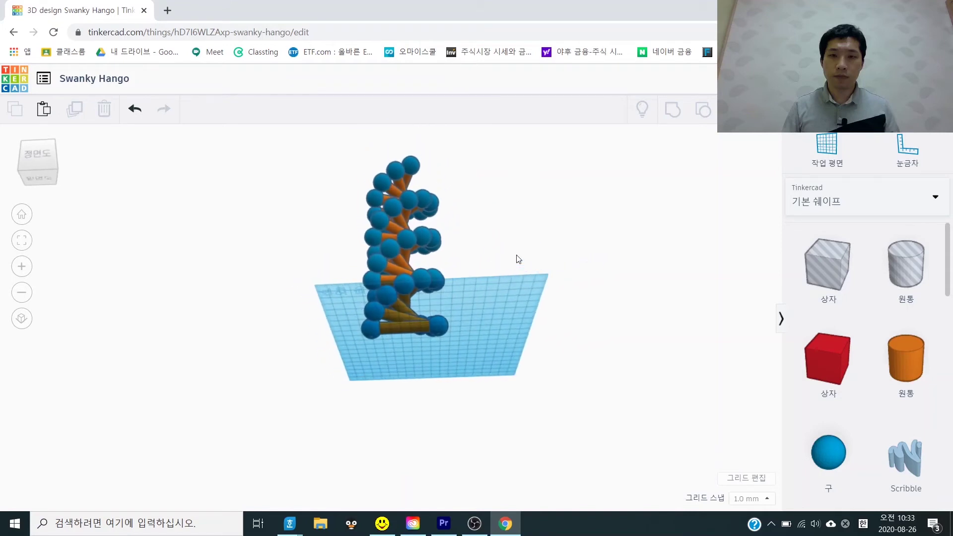
right_drag(517, 260, 625, 358)
scroll(623, 357, up, 5)
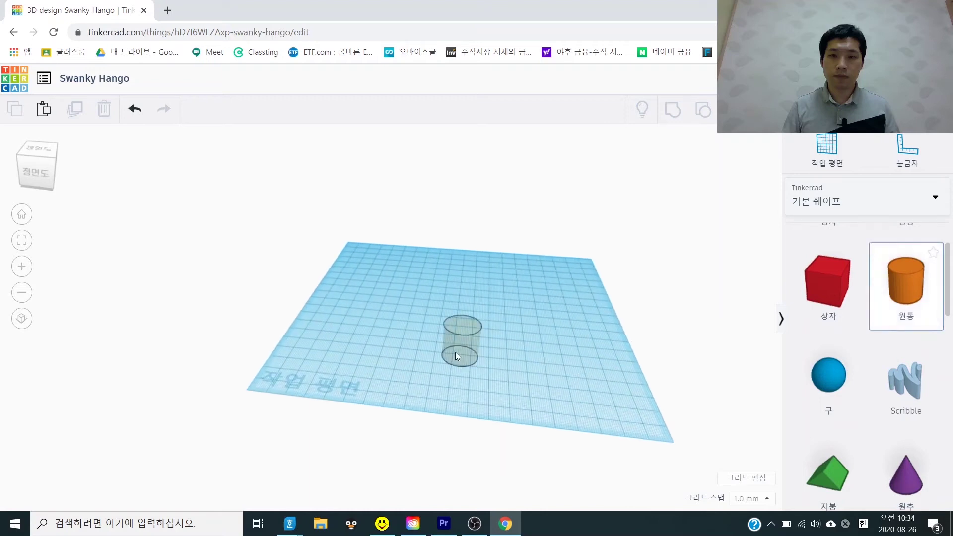
- Place a cylinder on the empty workplane and raise it well above the surface
click(439, 317)
drag(442, 269, 447, 184)
click(551, 276)
- Place a box and lower it 80 mm below the workplane, and bring the floating cylinder forward
click(828, 286)
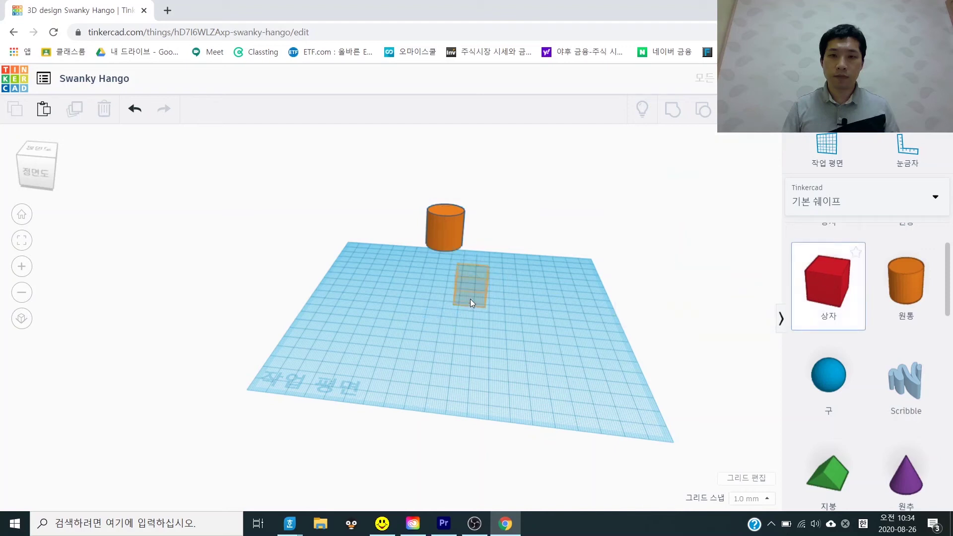
click(479, 273)
drag(478, 298, 477, 380)
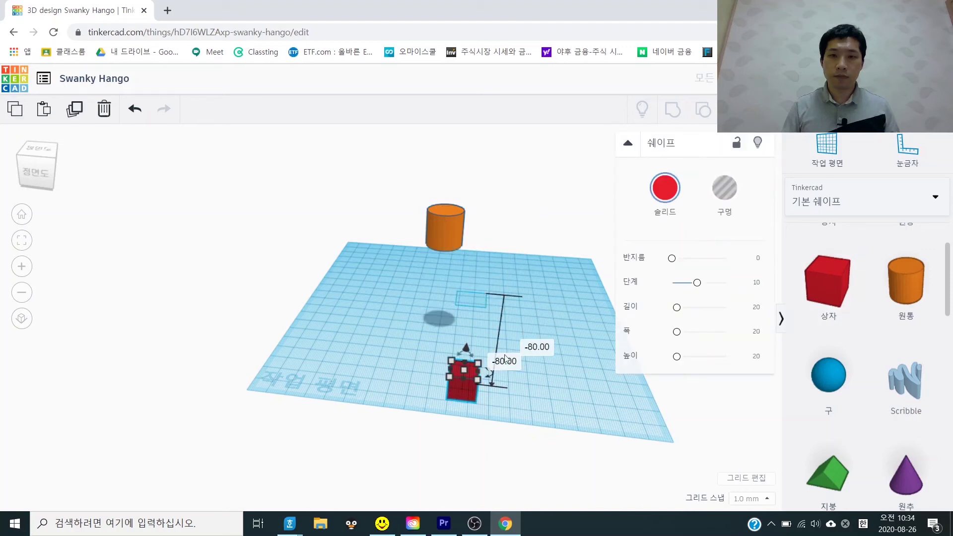
drag(445, 227, 437, 281)
click(523, 311)
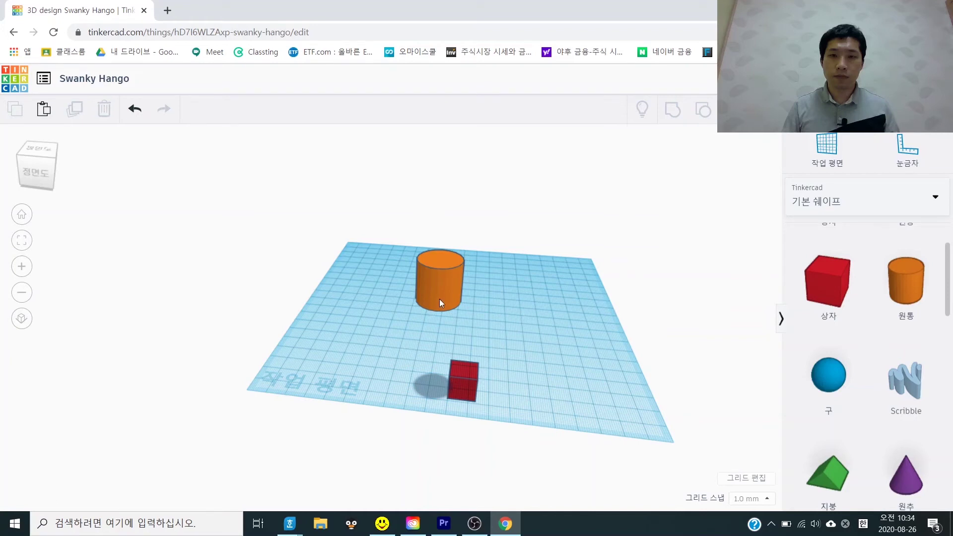
- Drop the floating cylinder down onto the workplane
scroll(368, 349, up, 1)
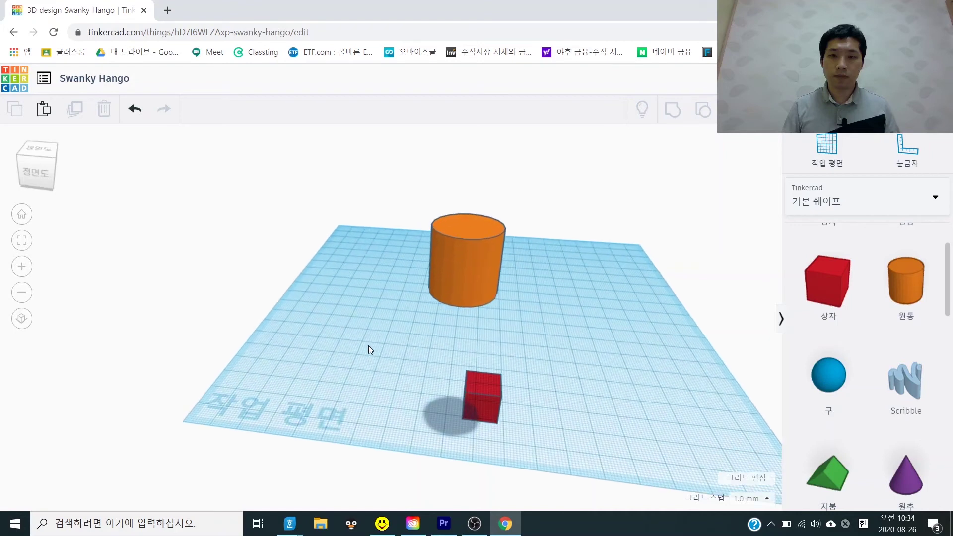
scroll(468, 326, down, 2)
right_drag(599, 383, 468, 290)
click(443, 280)
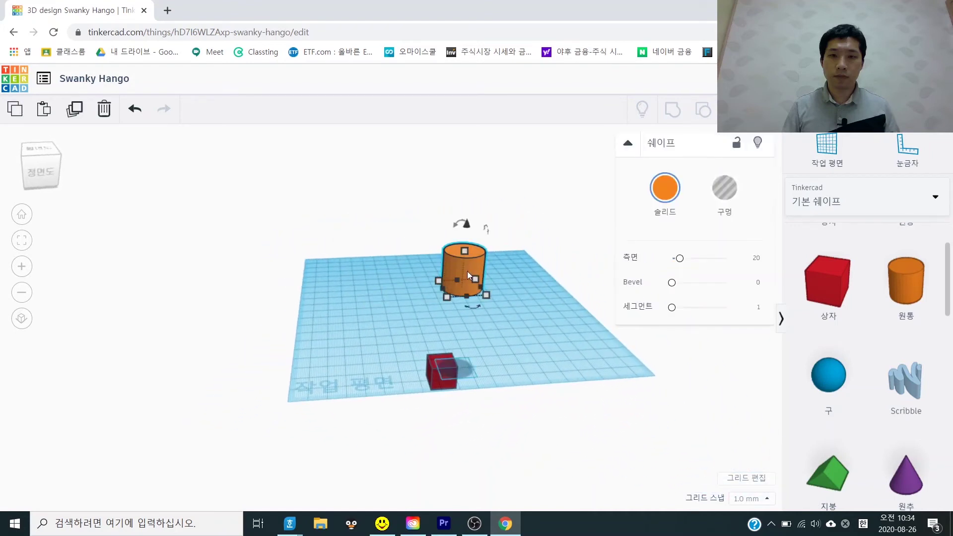
key(d)
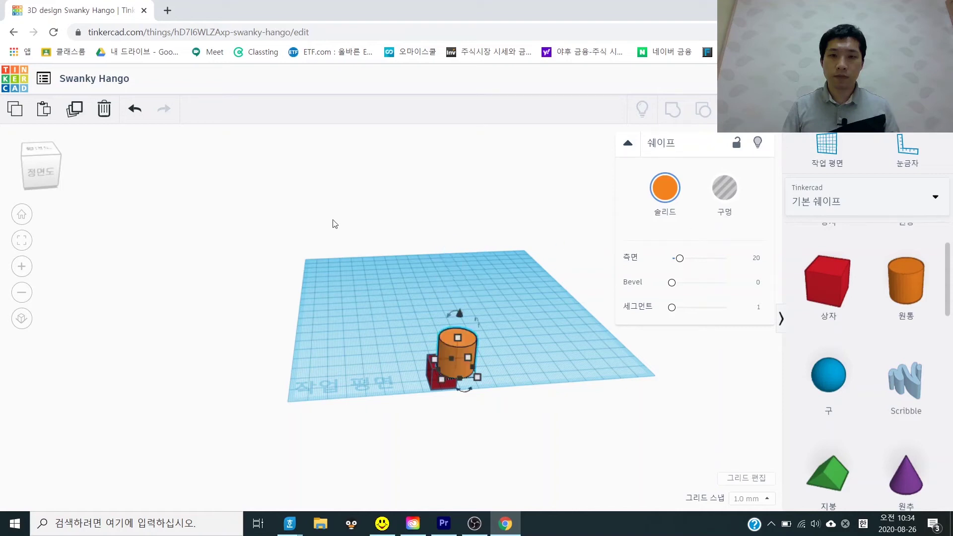
- Bring the red box from beneath the workplane up onto its surface with the drop command
click(444, 391)
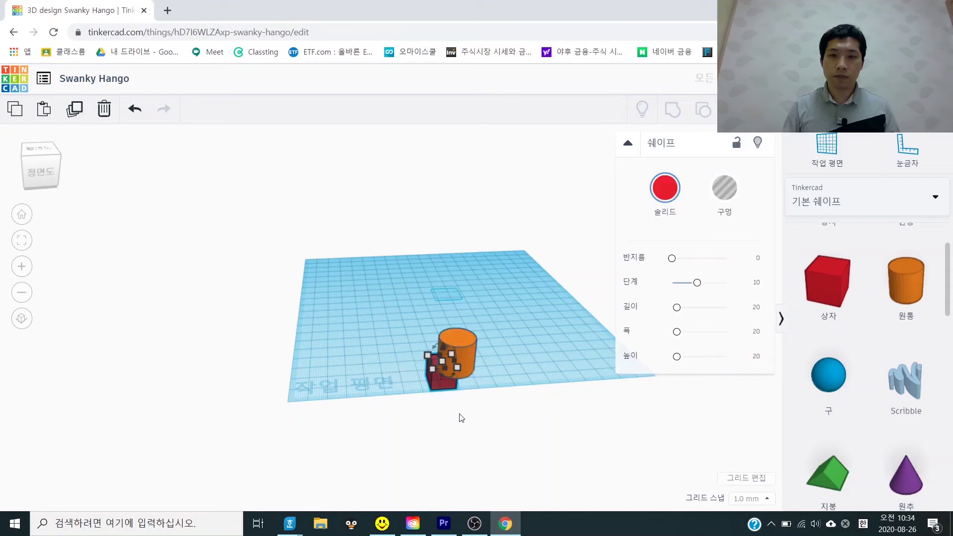
right_drag(460, 418, 342, 424)
click(424, 407)
click(411, 400)
key(d)
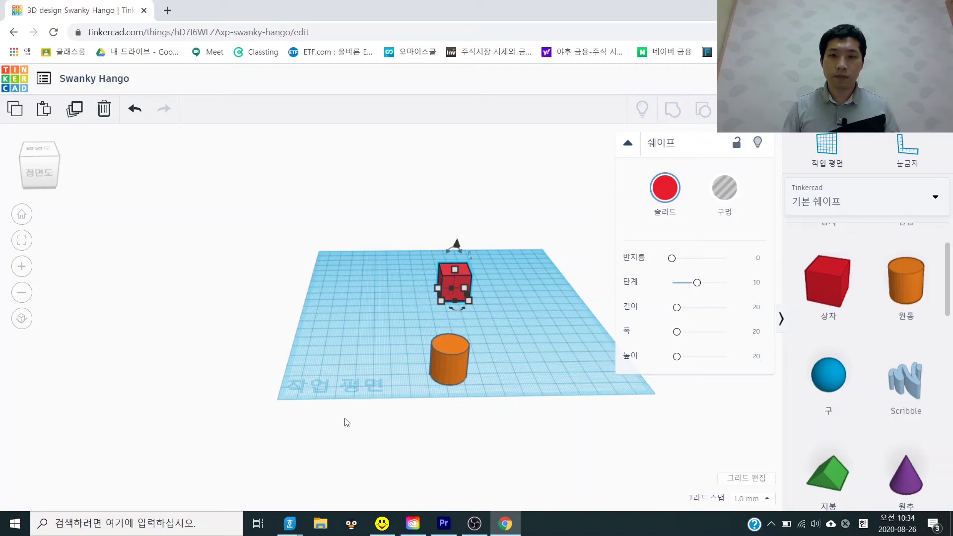
- Try to set a temporary workplane on the red box's front face
click(354, 414)
scroll(603, 378, up, 3)
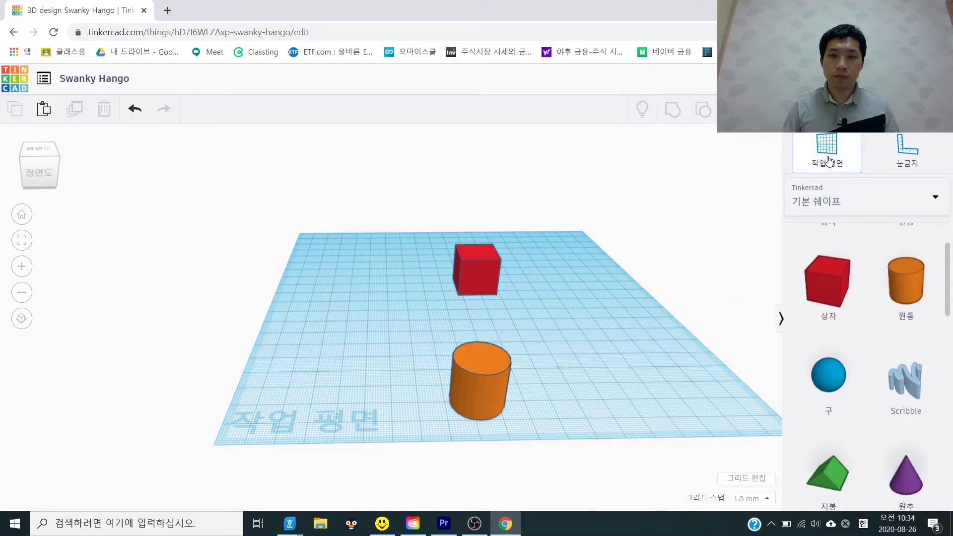
click(489, 277)
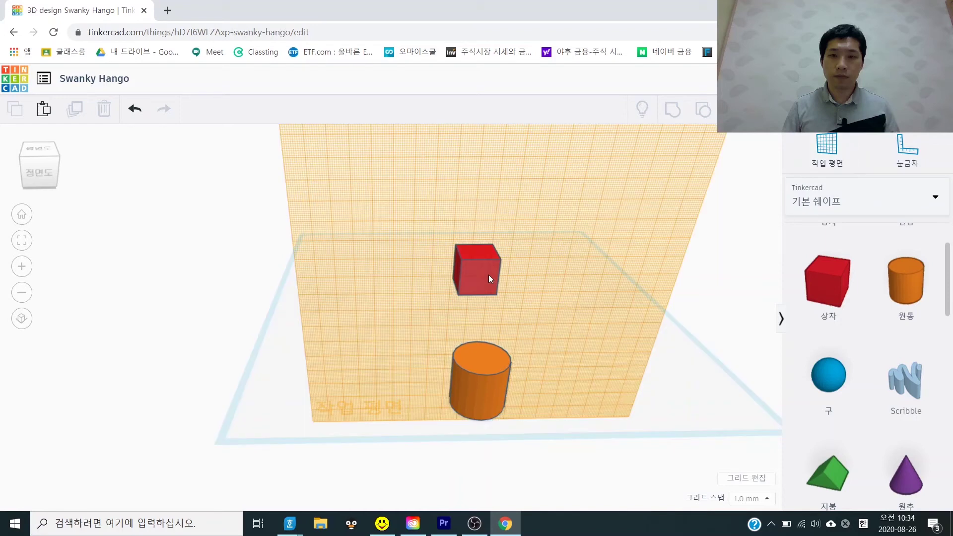
- Clear away the cylinder and enlarge the red box proportionally to a 37 × 37 mm base
right_drag(430, 342, 514, 308)
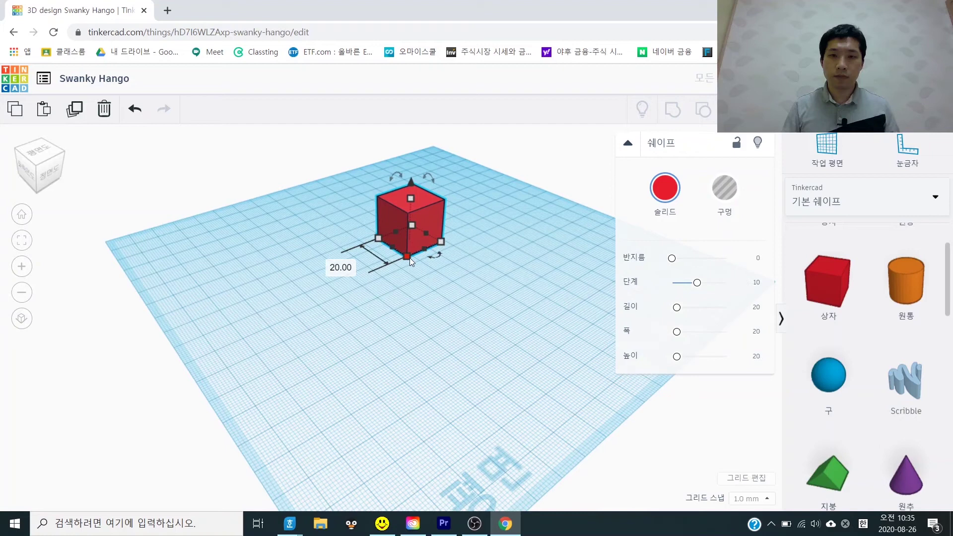
shift+drag(410, 258, 407, 293)
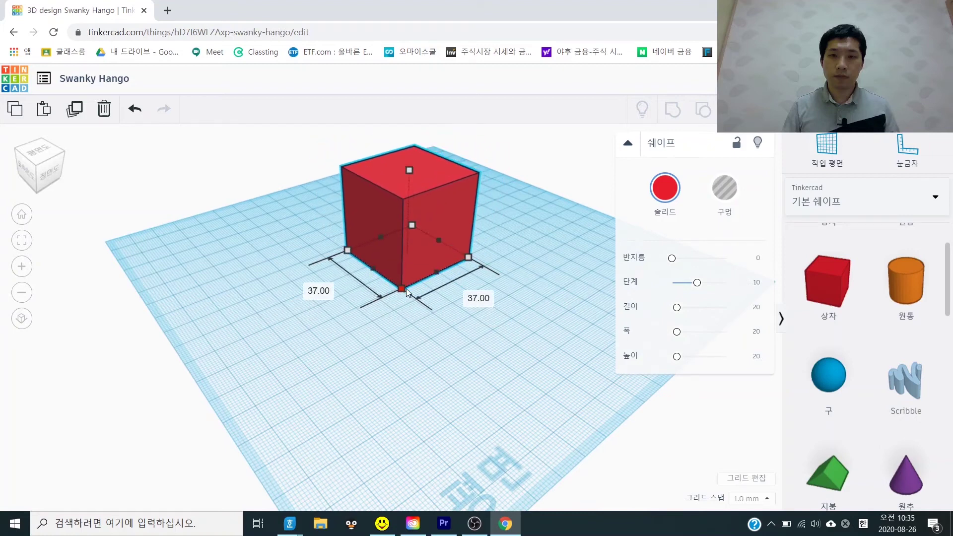
right_drag(433, 341, 466, 252)
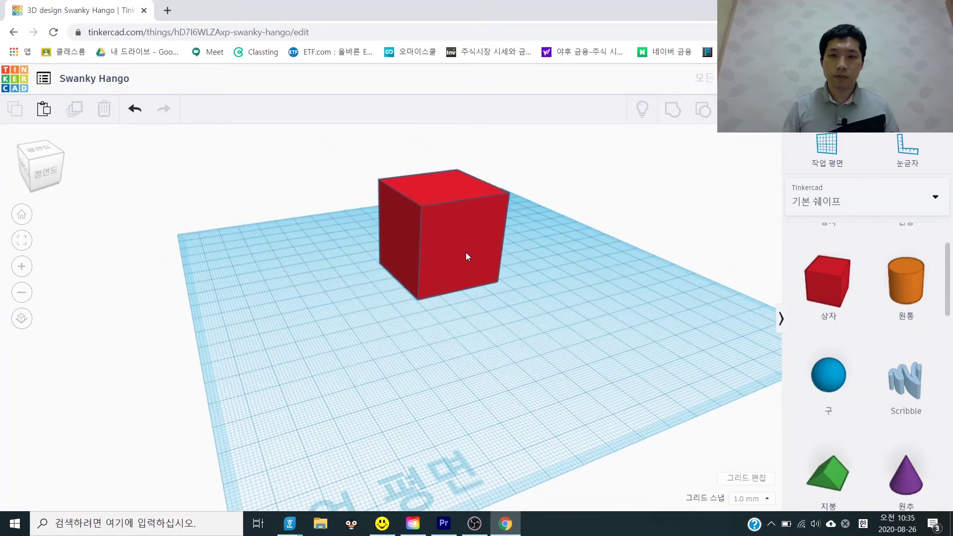
- Add a smaller, elongated box in front of the cube and centre-align both in width and height
click(467, 262)
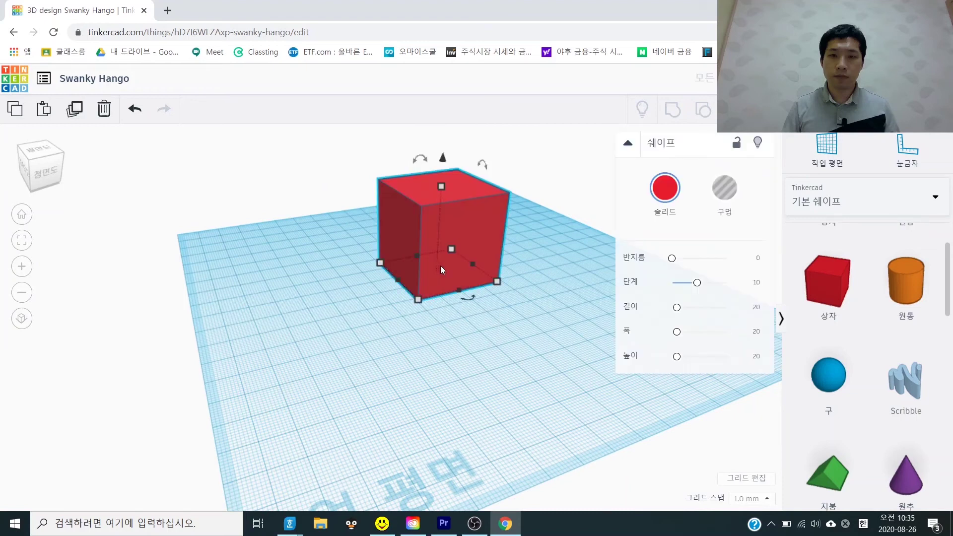
drag(499, 281, 590, 356)
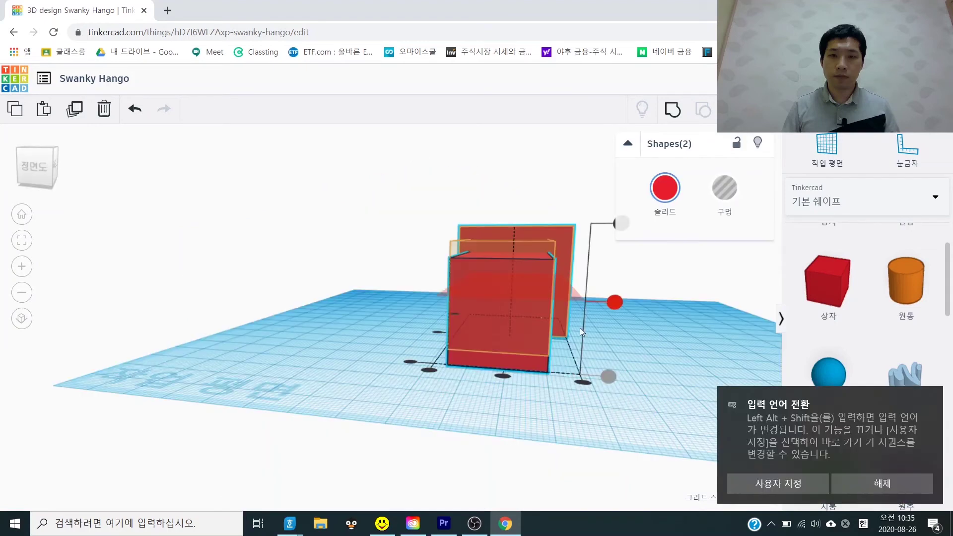
drag(580, 328, 508, 378)
click(503, 377)
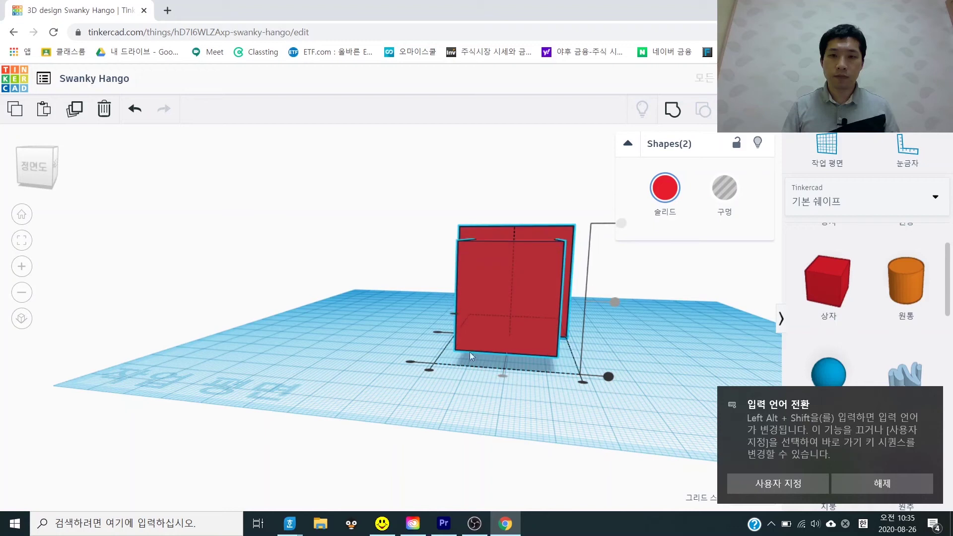
right_drag(468, 428, 767, 458)
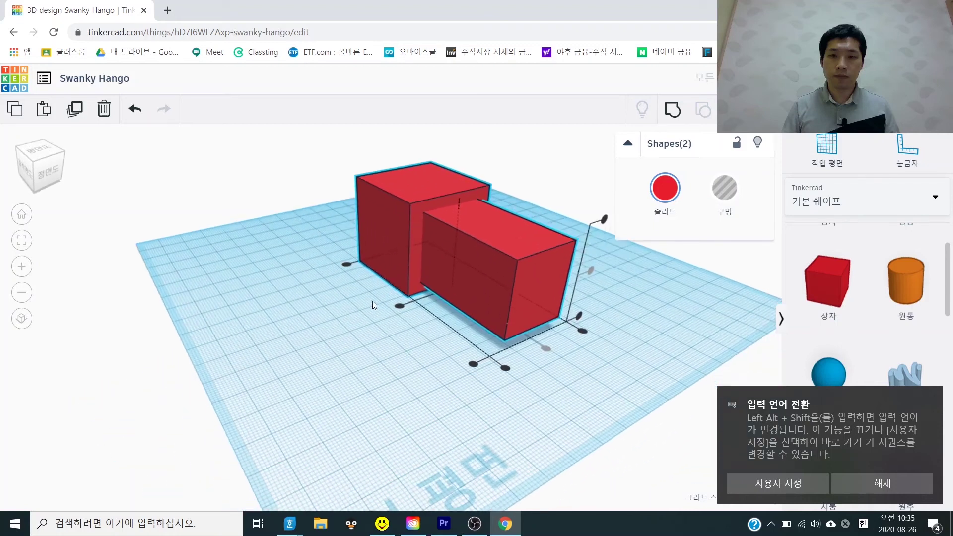
- Move the elongated box through the cube so it sticks out on both sides and turn it into a hole
click(403, 311)
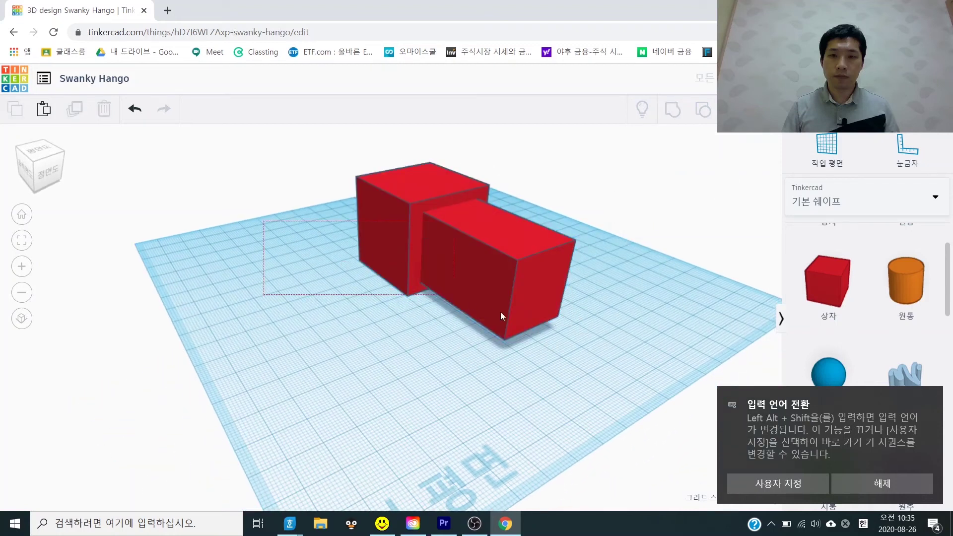
drag(502, 316, 409, 312)
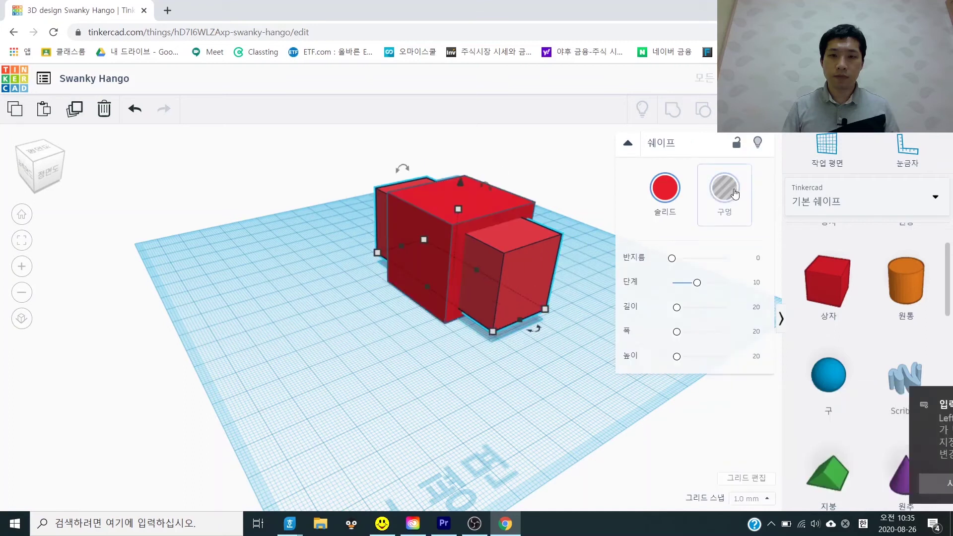
key(h)
- Group the cube with the hole box to cut a square opening through it, and check the result
key(ctrl+a)
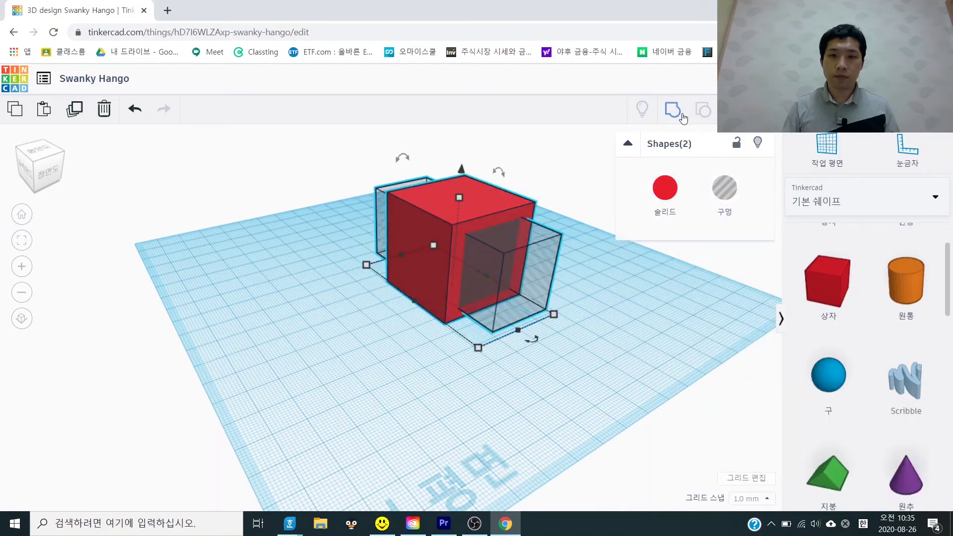
click(681, 115)
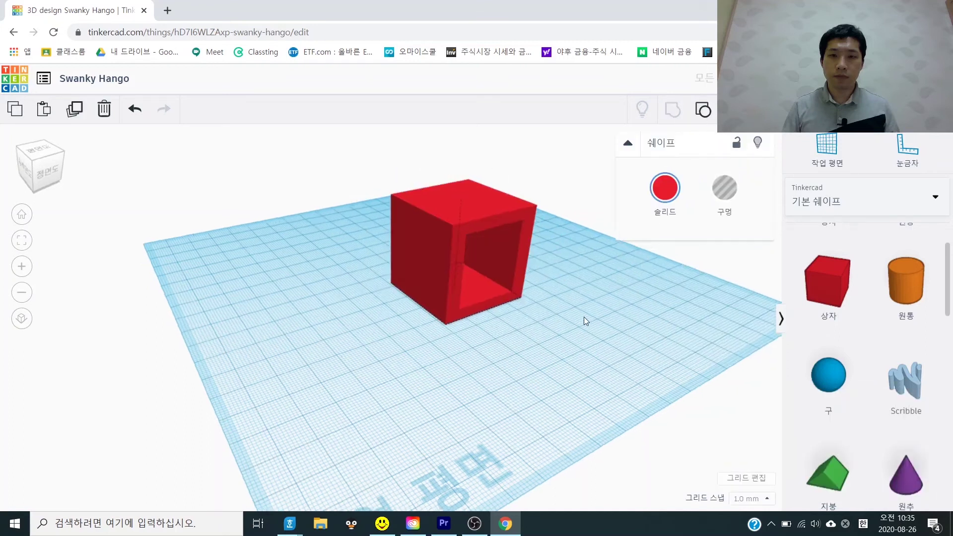
right_drag(584, 317, 443, 322)
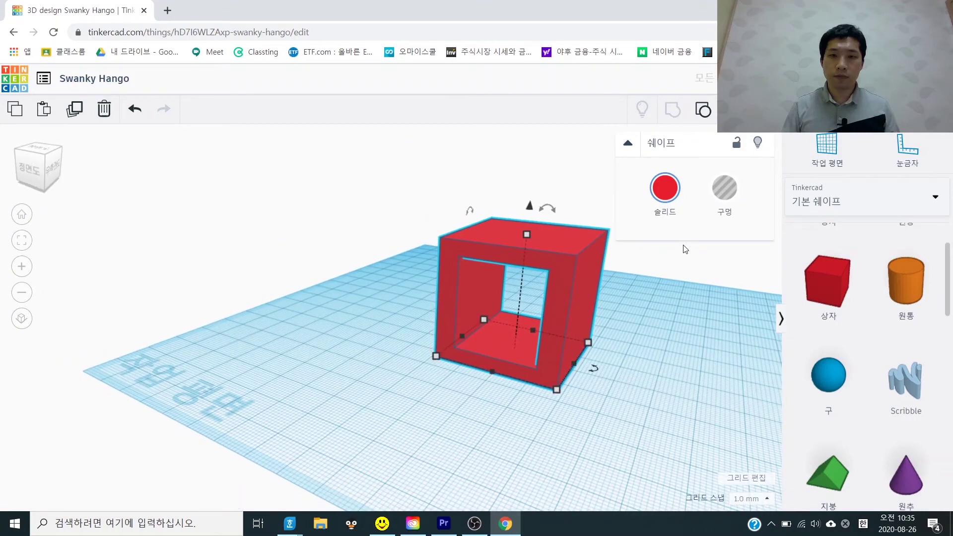
right_drag(663, 320, 595, 317)
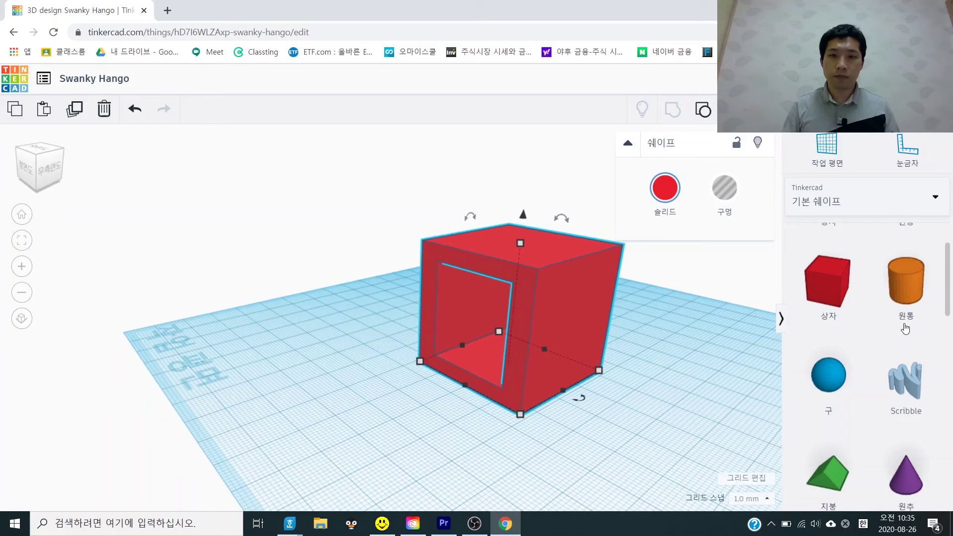
- Browse the basic shapes and switch the shape library to the 문자 및 숫자 (letters and numbers) category
scroll(899, 328, down, 6)
scroll(897, 332, down, 8)
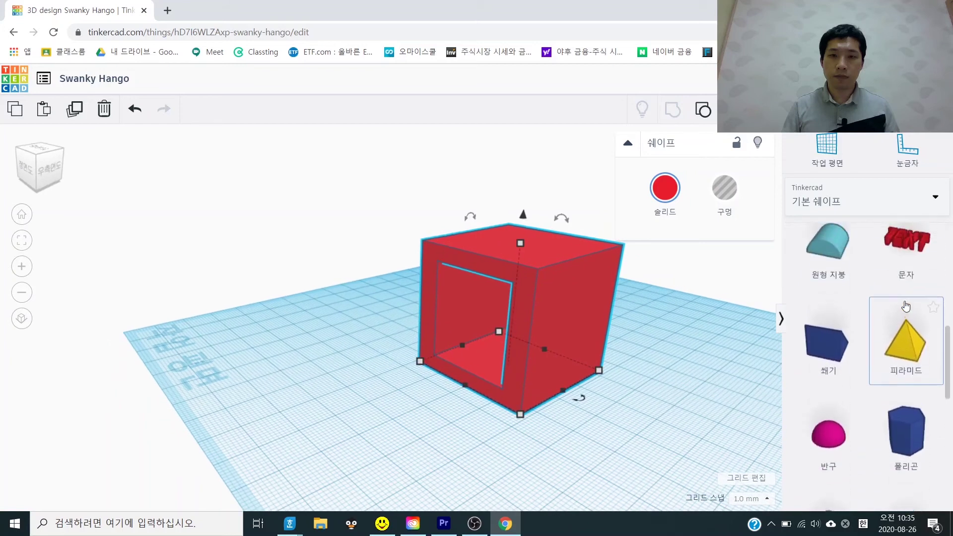
click(866, 195)
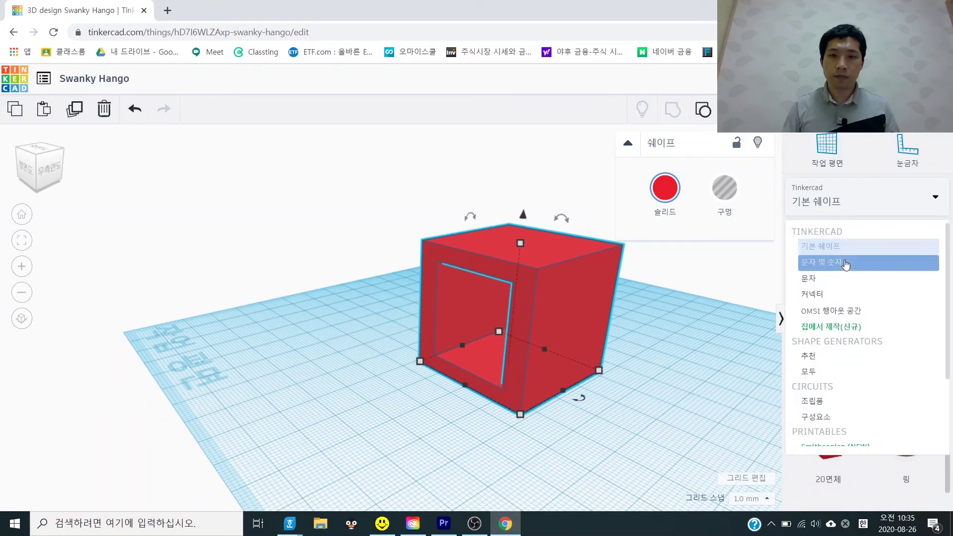
click(847, 263)
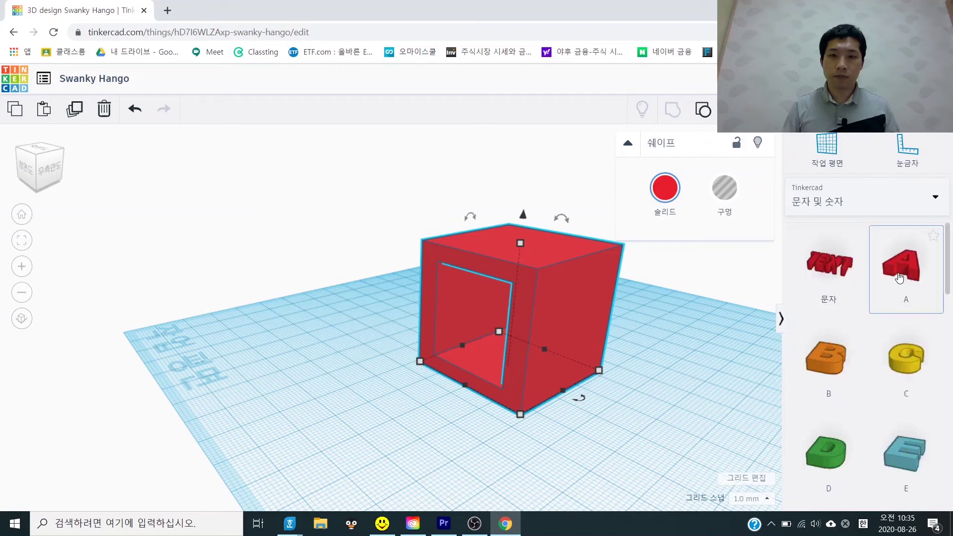
- Place a letter A on the workplane beside the hollow cube and rotate it 90°
drag(900, 265, 424, 432)
right_drag(425, 432, 370, 377)
drag(336, 368, 315, 391)
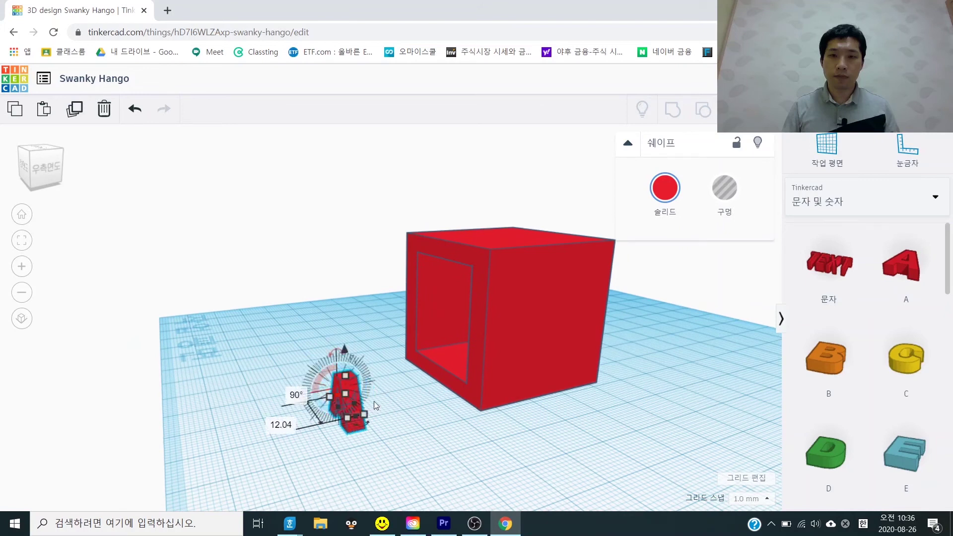
- Try to position the upright letter A by eye in front of the cube's square opening
right_drag(497, 428, 596, 404)
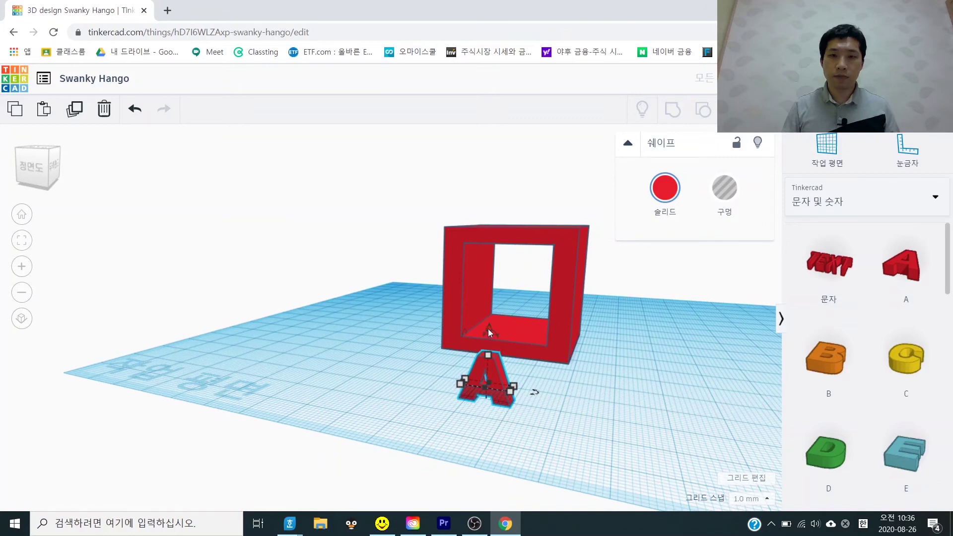
drag(488, 328, 487, 252)
drag(496, 294, 535, 299)
right_drag(534, 299, 407, 306)
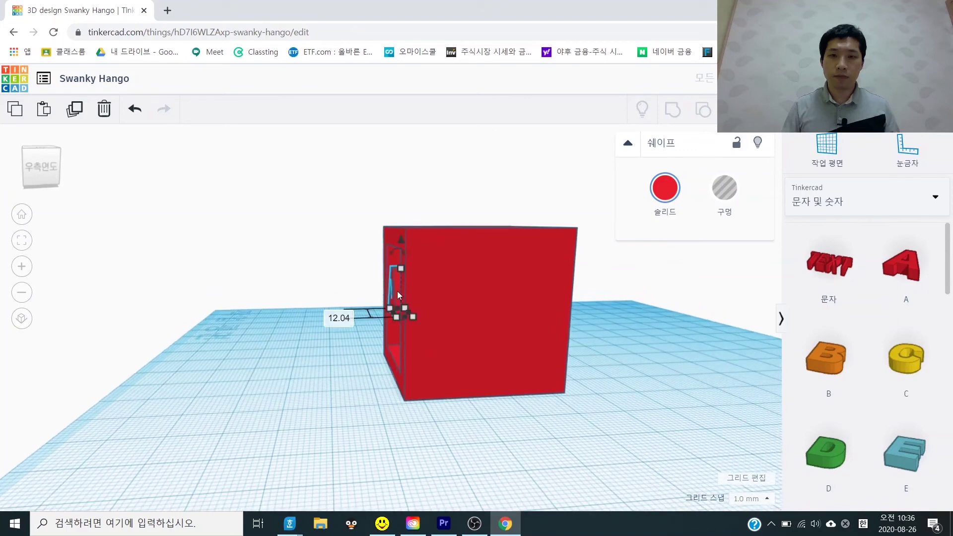
drag(392, 294, 455, 383)
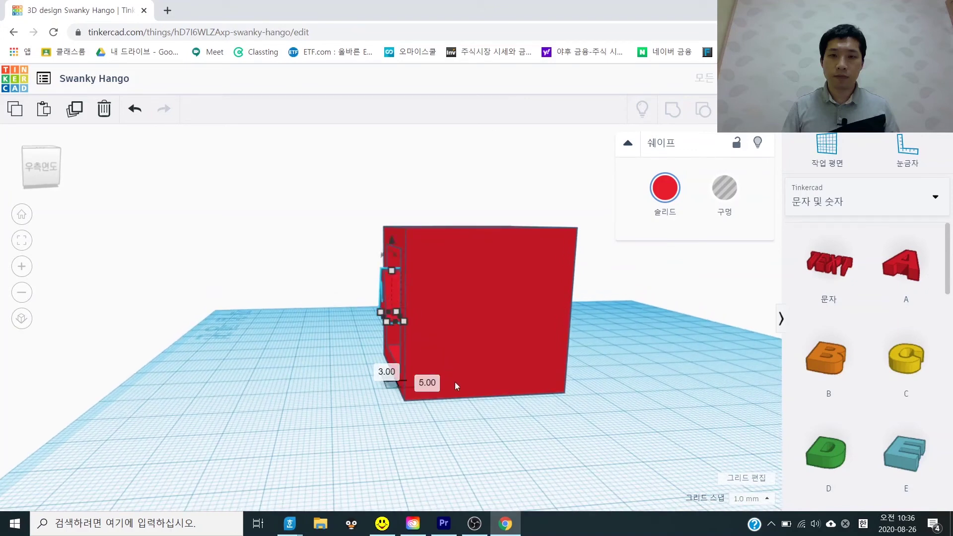
right_drag(455, 382, 478, 281)
drag(478, 281, 336, 314)
right_drag(478, 426, 537, 321)
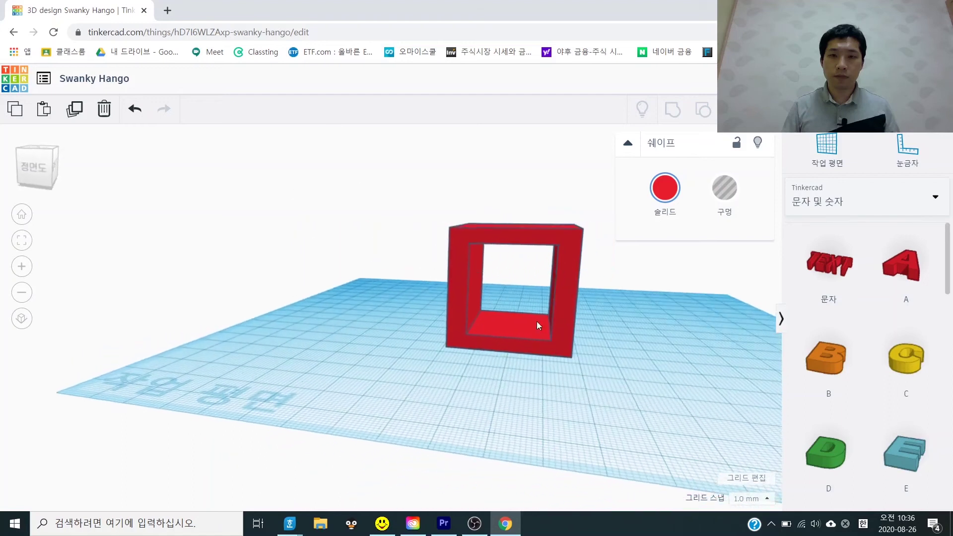
- Set the workplane on the cube's front face, place a letter A on it beside the cube, and undo the letter's thickness stretch
click(564, 255)
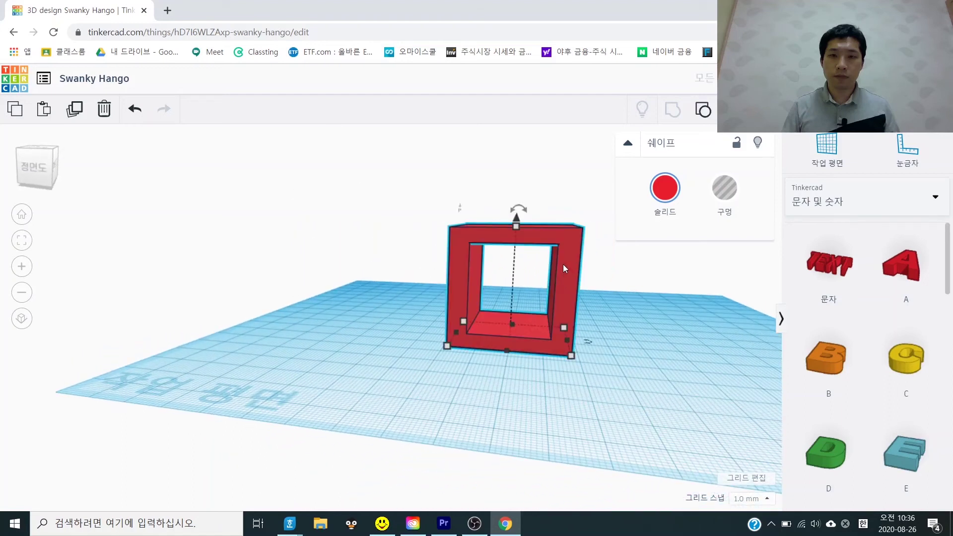
click(836, 146)
click(574, 248)
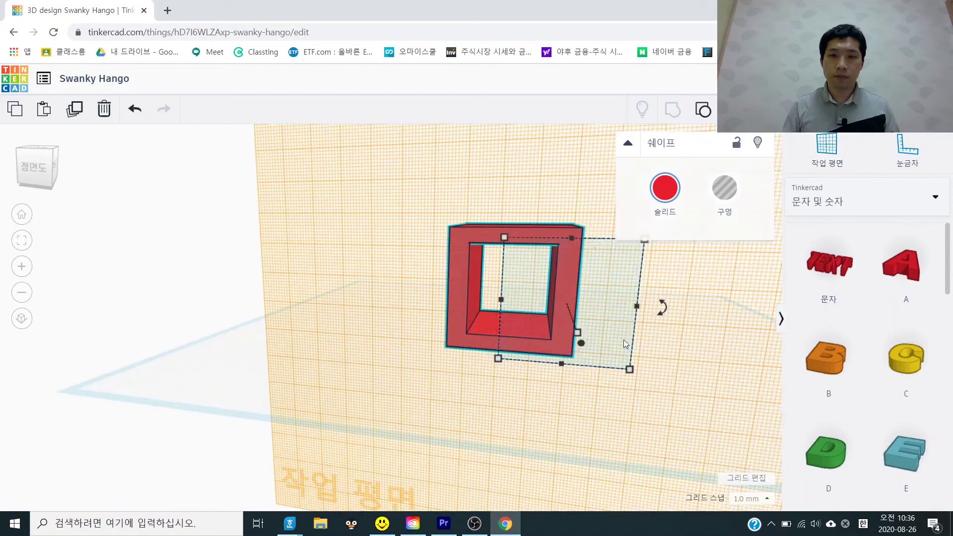
click(648, 352)
right_drag(649, 353, 618, 348)
key(d)
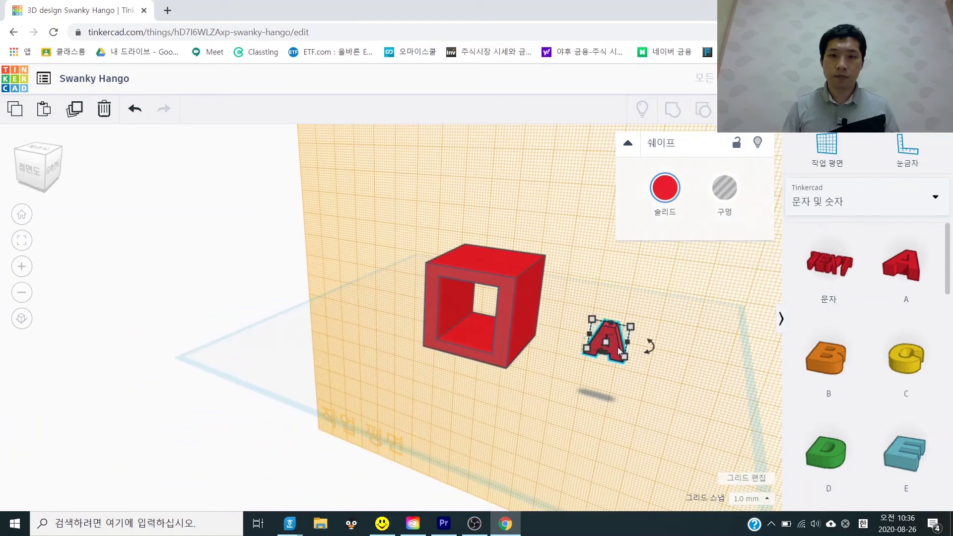
key(ctrl+z)
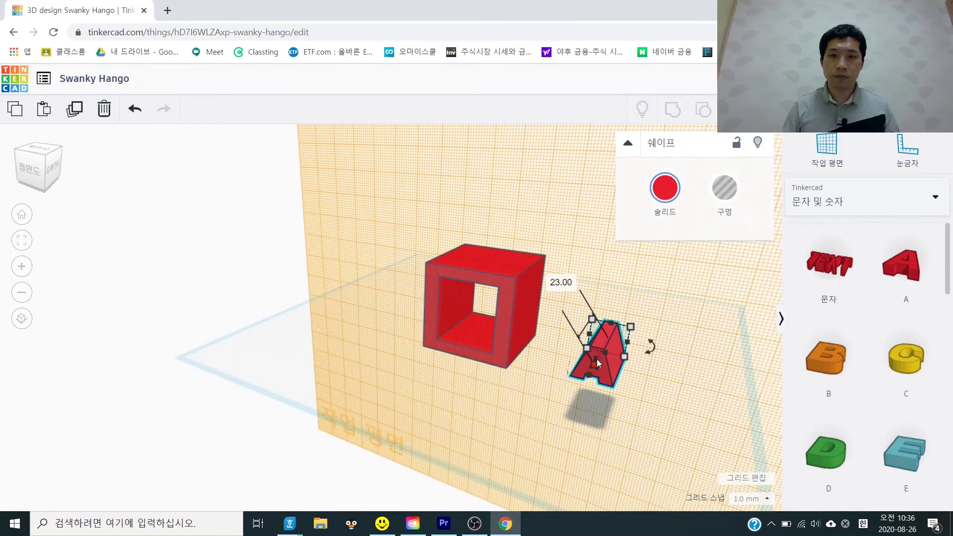
- Align the letter A and the hollow cube on their centres horizontally and vertically across the front face
right_drag(597, 354, 681, 329)
drag(647, 354, 450, 283)
key(l)
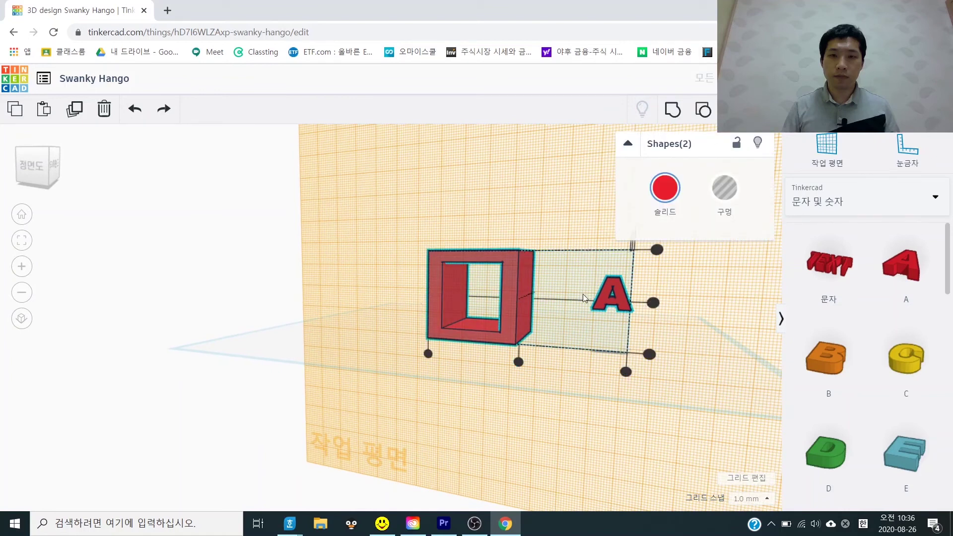
click(520, 362)
click(592, 301)
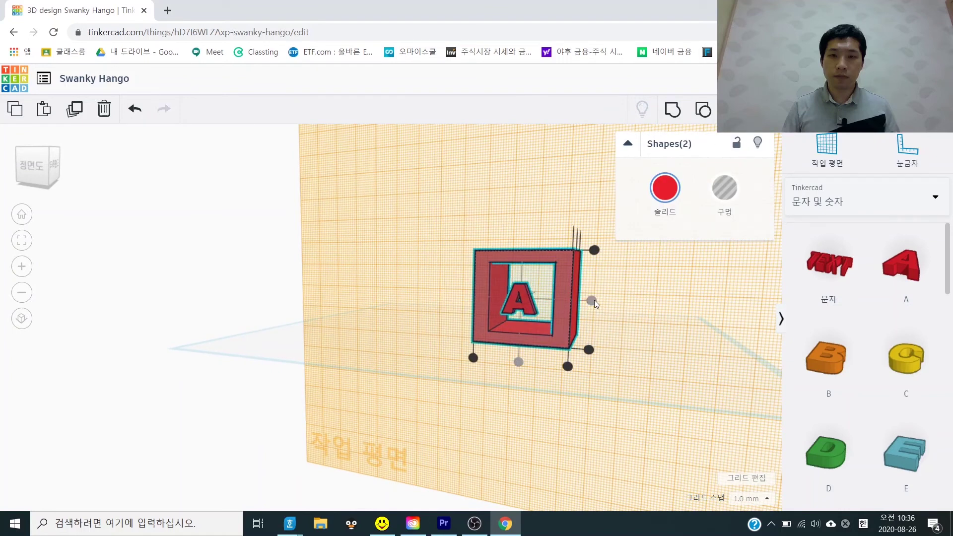
click(690, 308)
- Enlarge the letter A about its centre to about 27 mm wide so it overlaps the frame around the opening
scroll(643, 298, up, 6)
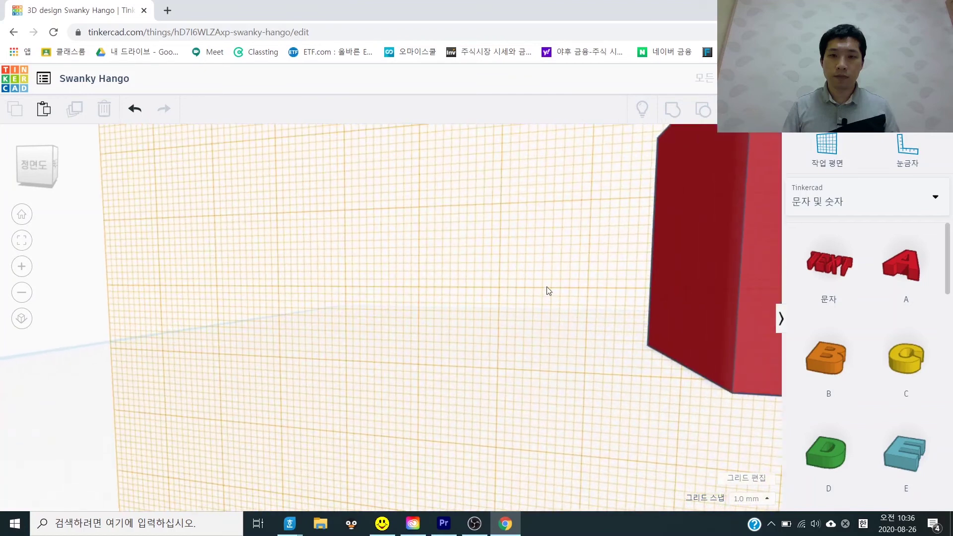
scroll(526, 272, down, 2)
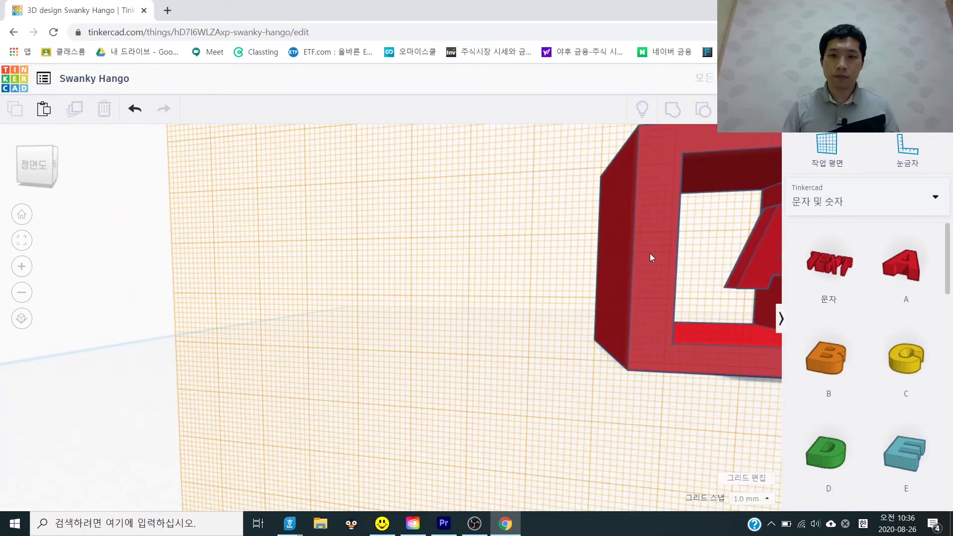
middle_drag(540, 316, 278, 332)
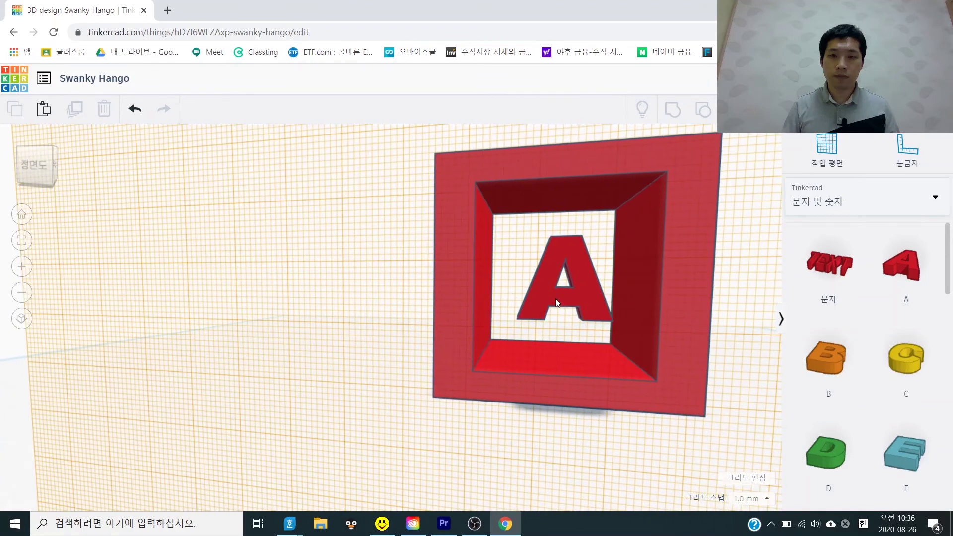
click(580, 305)
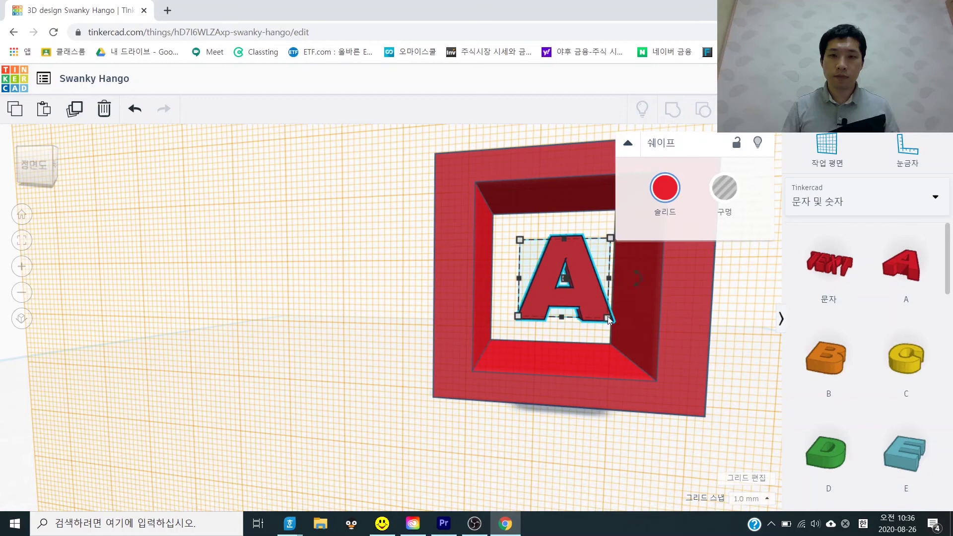
drag(610, 319, 666, 382)
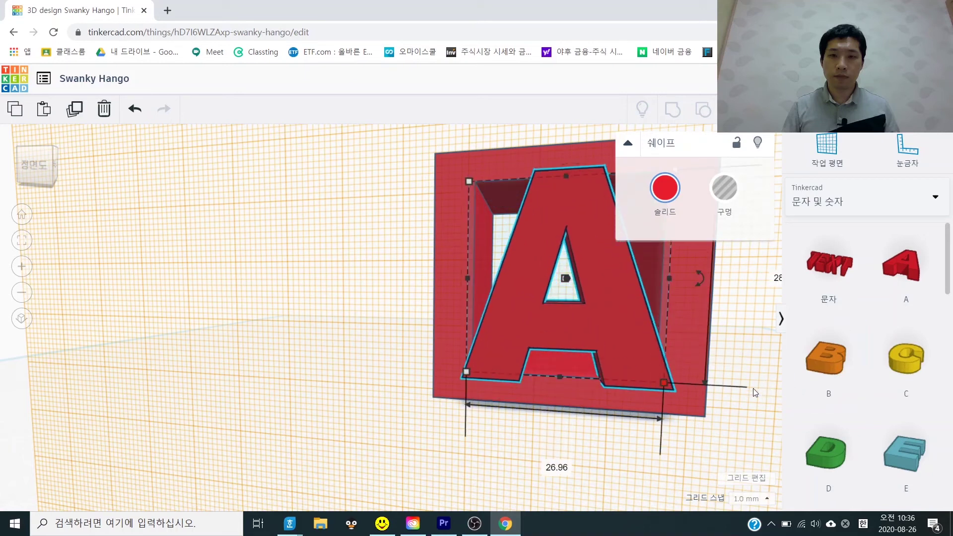
click(732, 398)
- Push the letter A 4 mm back into the cube's front face and group it with the cube
right_drag(732, 398, 546, 398)
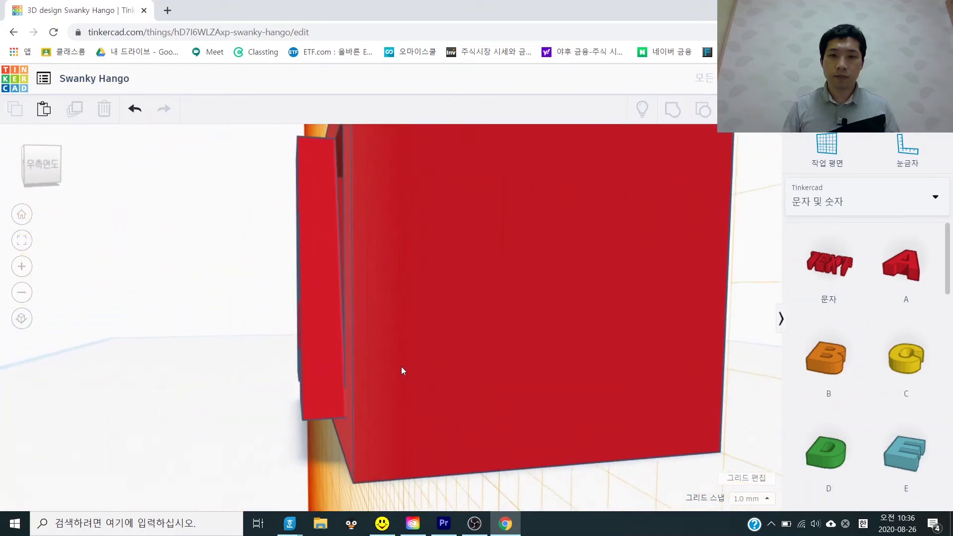
click(322, 354)
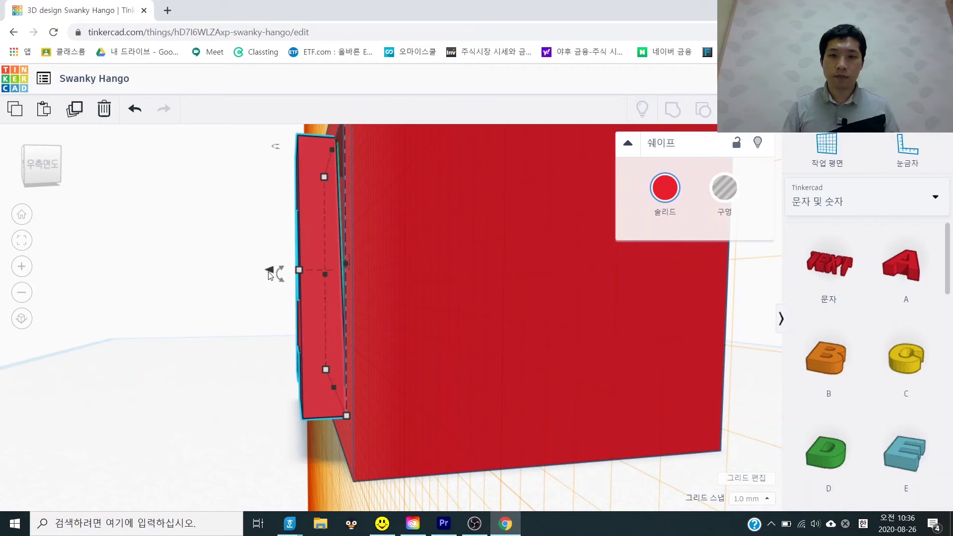
drag(268, 270, 305, 270)
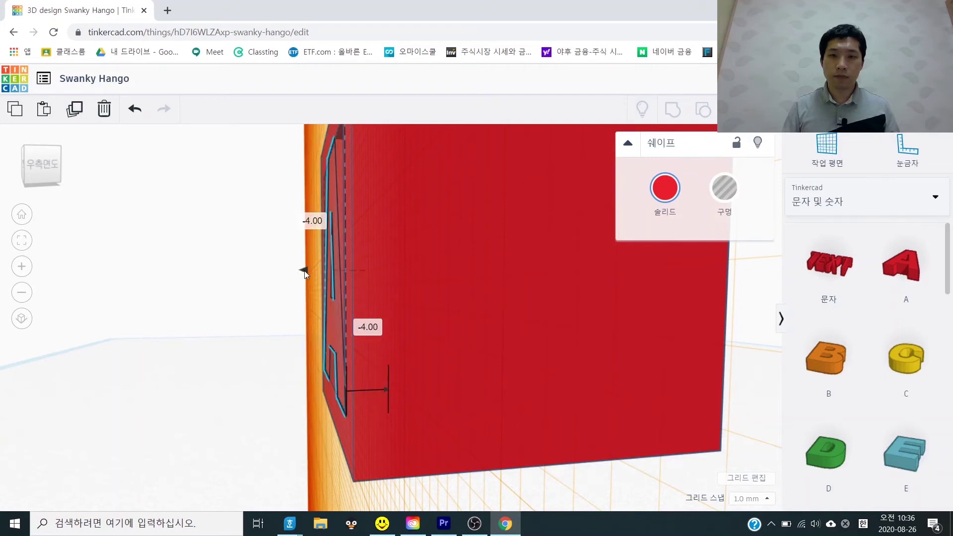
right_drag(239, 366, 683, 436)
drag(682, 436, 427, 264)
key(ctrl+g)
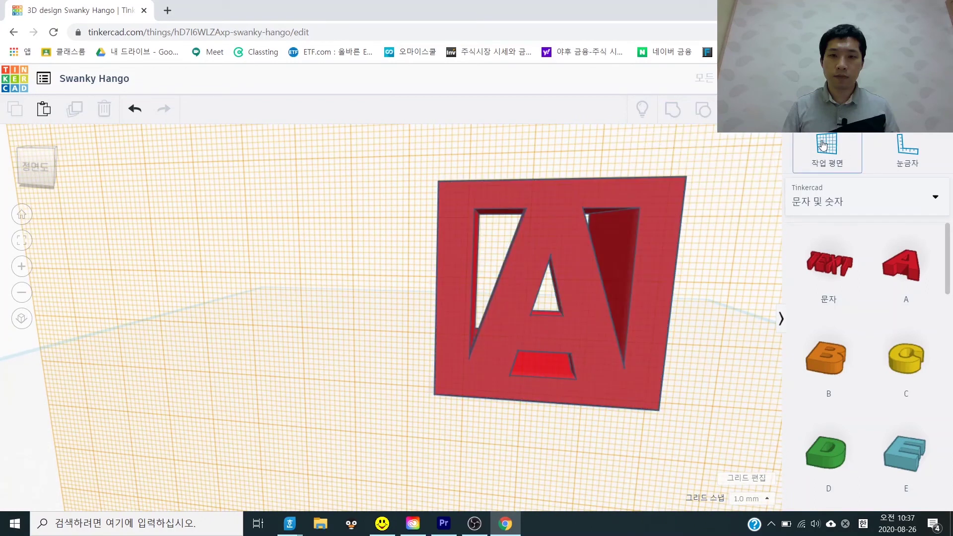
- Restore the default horizontal workplane and inspect the cube with its letter A front from several angles
click(827, 146)
click(256, 396)
right_drag(484, 426, 326, 416)
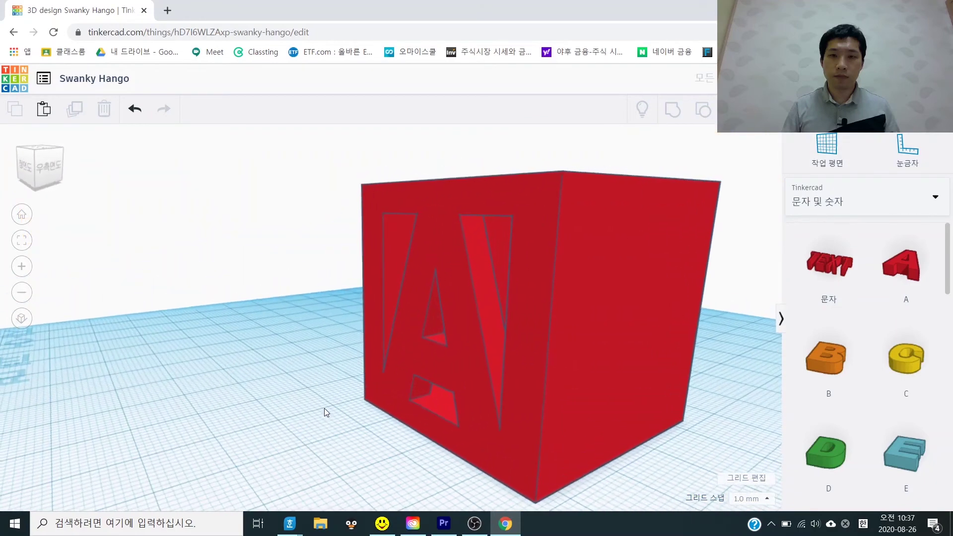
scroll(362, 379, down, 3)
right_drag(362, 379, 352, 410)
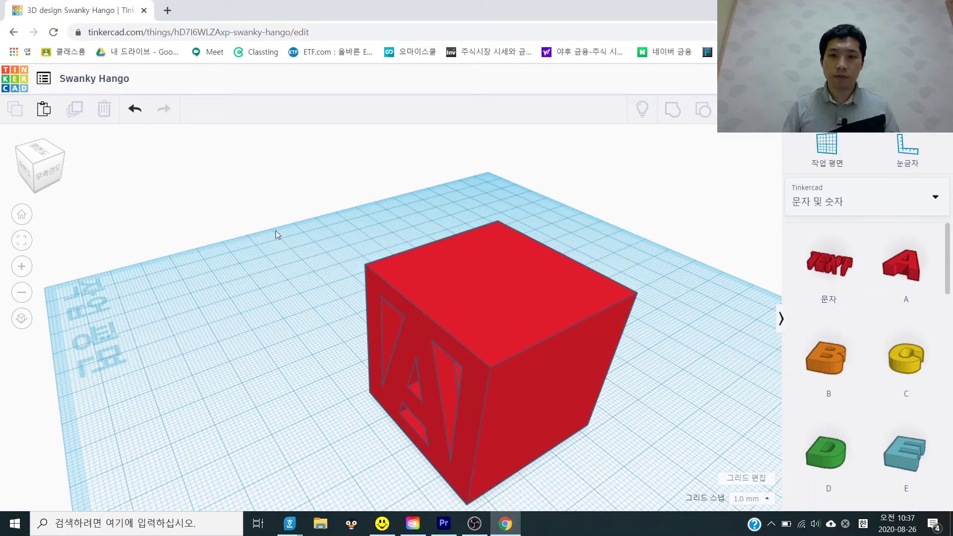
- Leave the design for the dashboard, open the Tinkercad blog, and open its page on 3D editor keyboard shortcuts
click(17, 81)
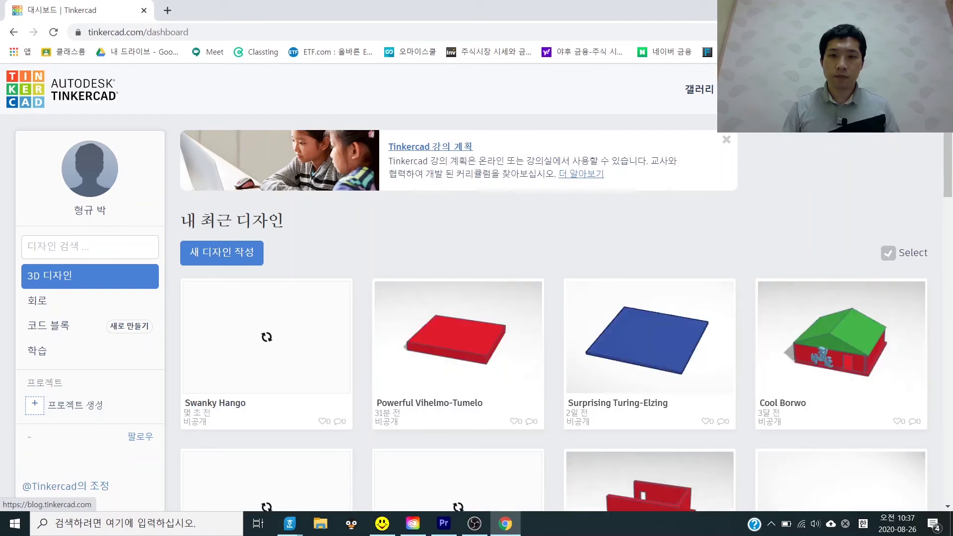
click(581, 174)
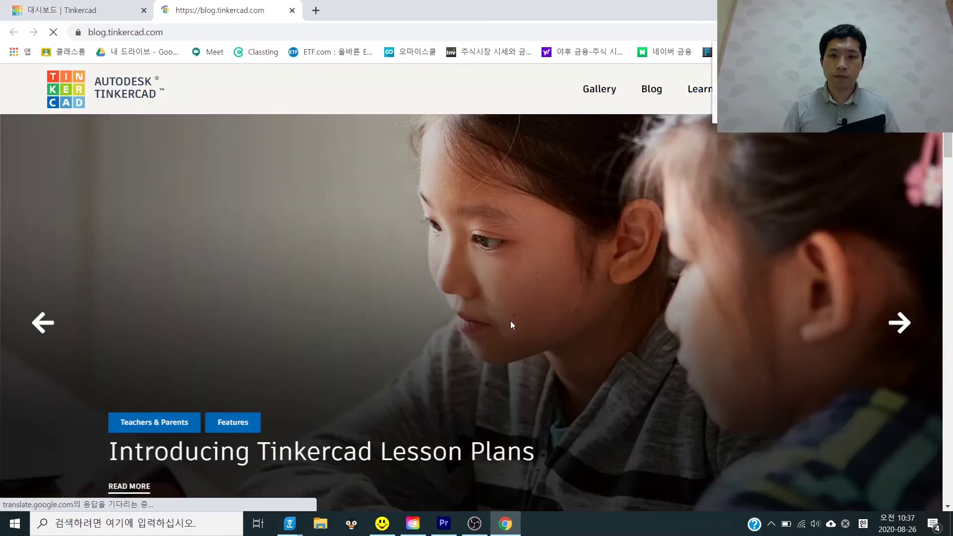
scroll(496, 291, down, 1)
scroll(496, 291, down, 5)
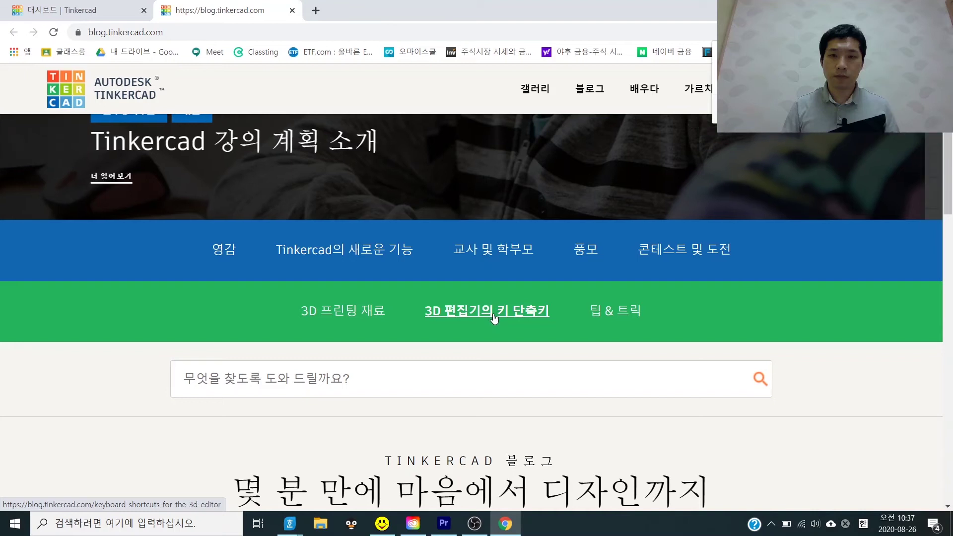
click(494, 313)
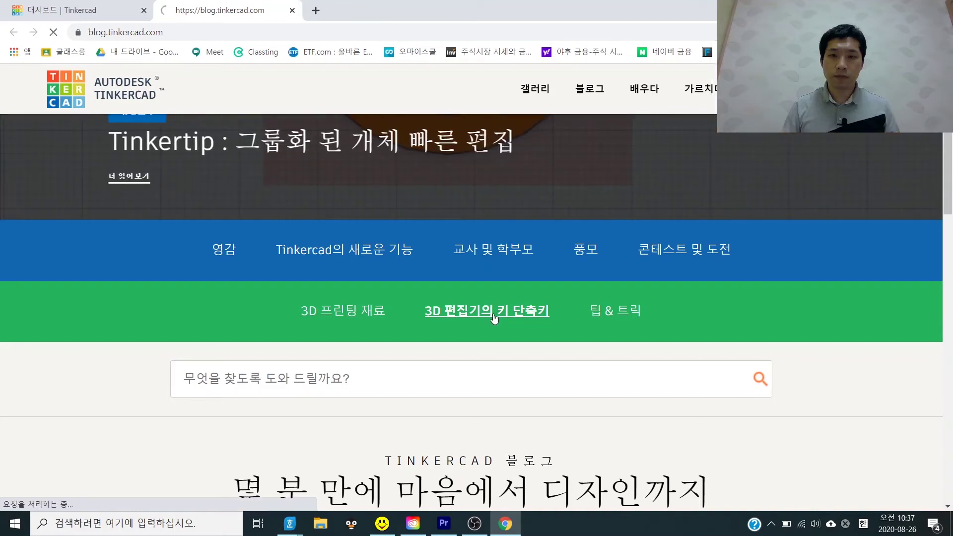
- Open the keyboard shortcuts sheet as a PDF and review its moving, scaling, viewing, object settings and command sections
scroll(222, 318, down, 15)
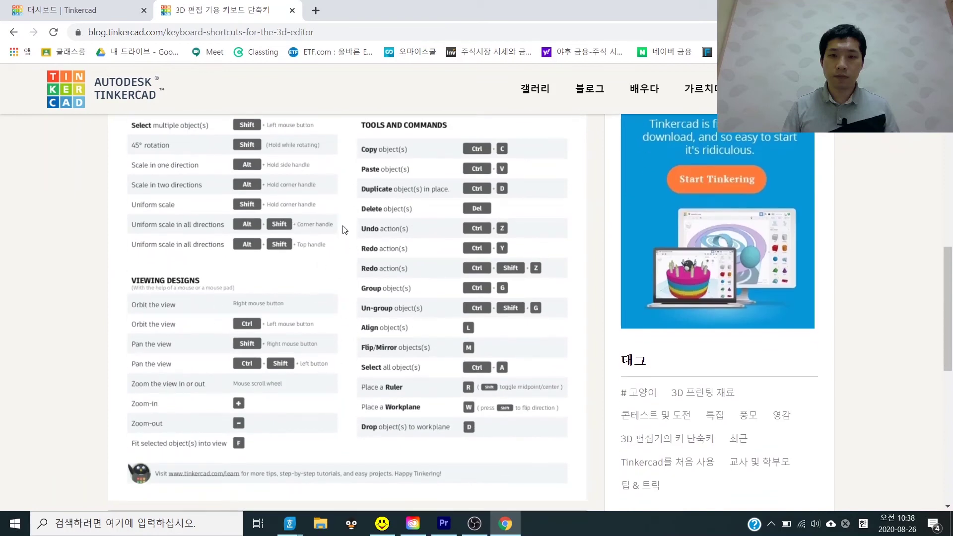
click(316, 213)
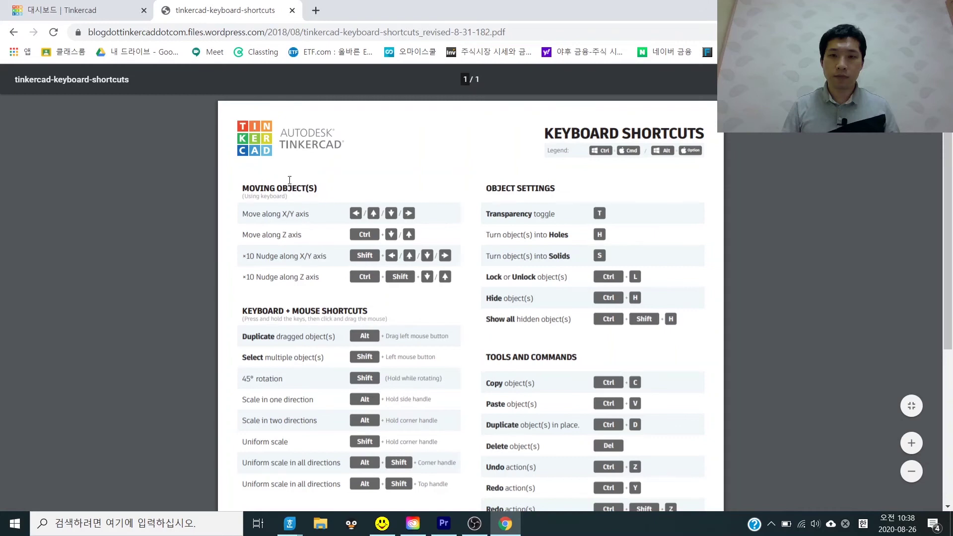
scroll(296, 203, down, 3)
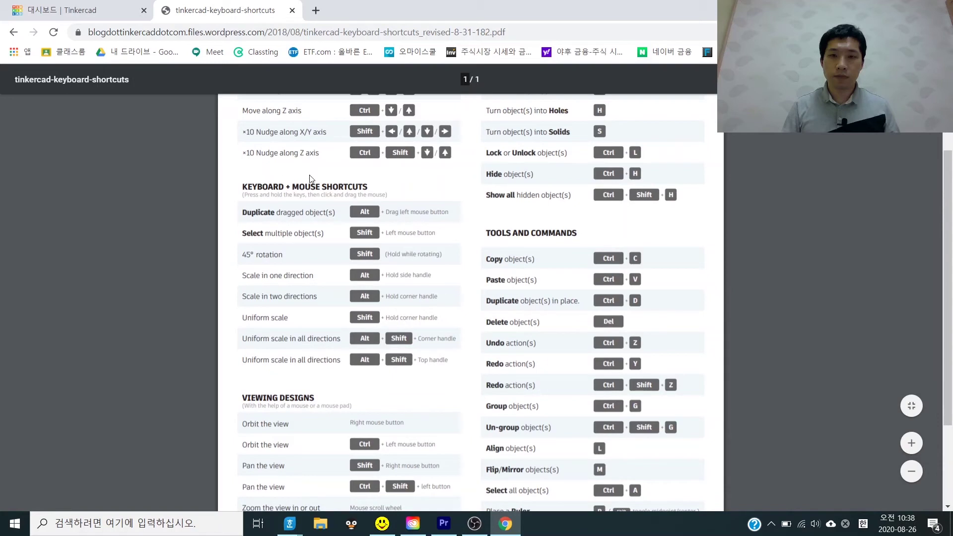
scroll(306, 198, down, 3)
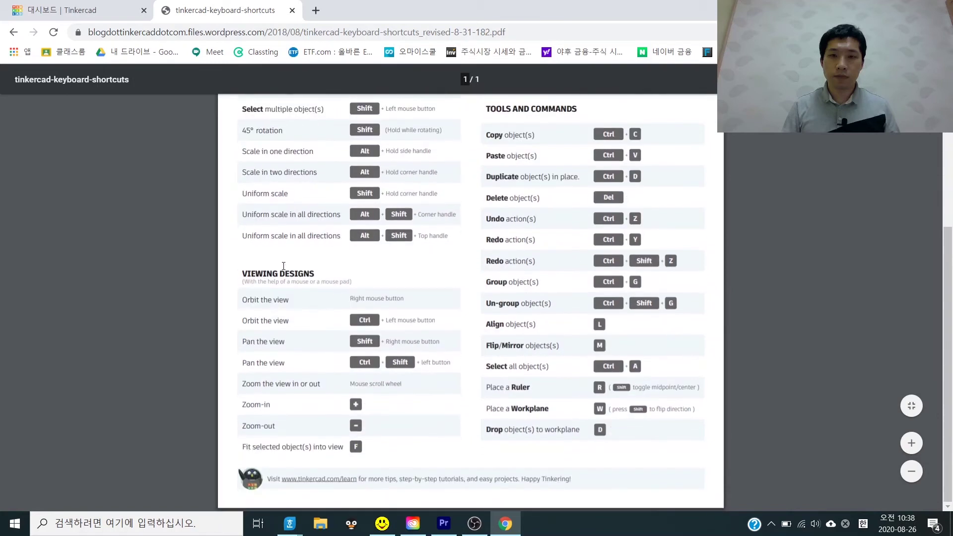
scroll(372, 289, up, 6)
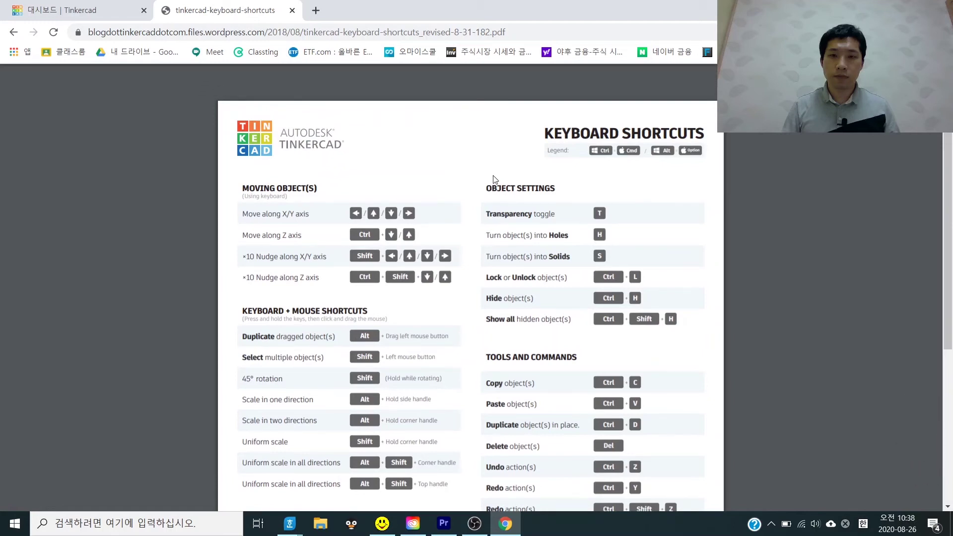
scroll(598, 247, down, 3)
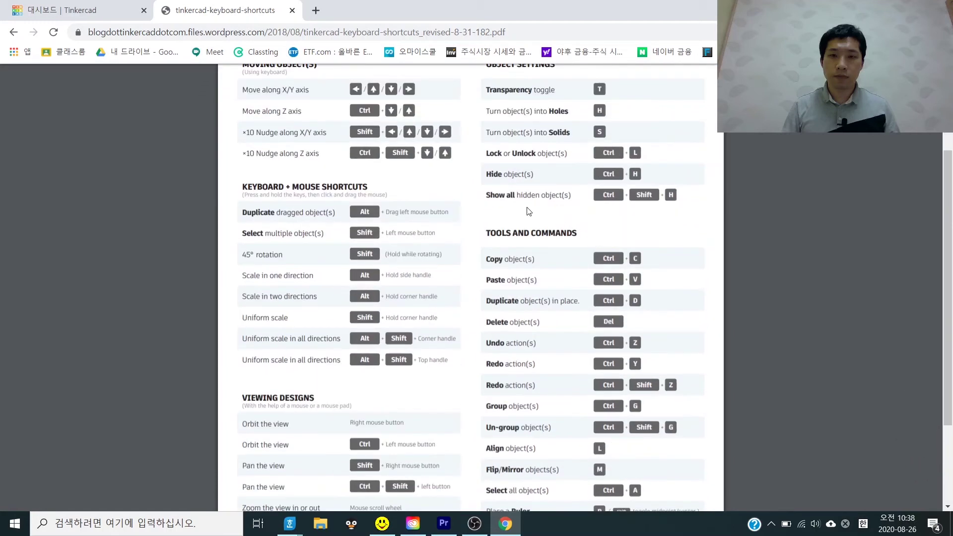
scroll(580, 320, down, 3)
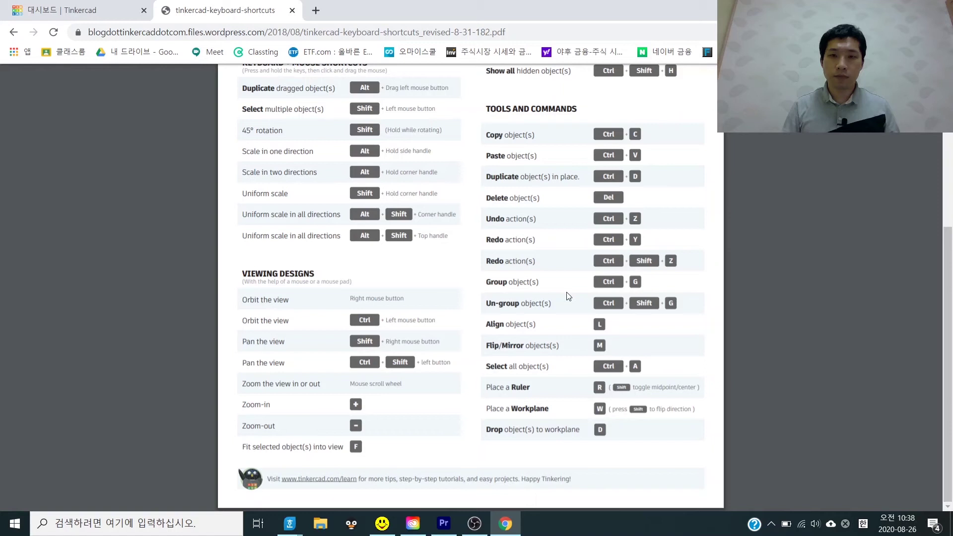
- Show the desktop with the saved shortcuts PDF, and switch back to the Tinkercad dashboard in Chrome
key(super+d)
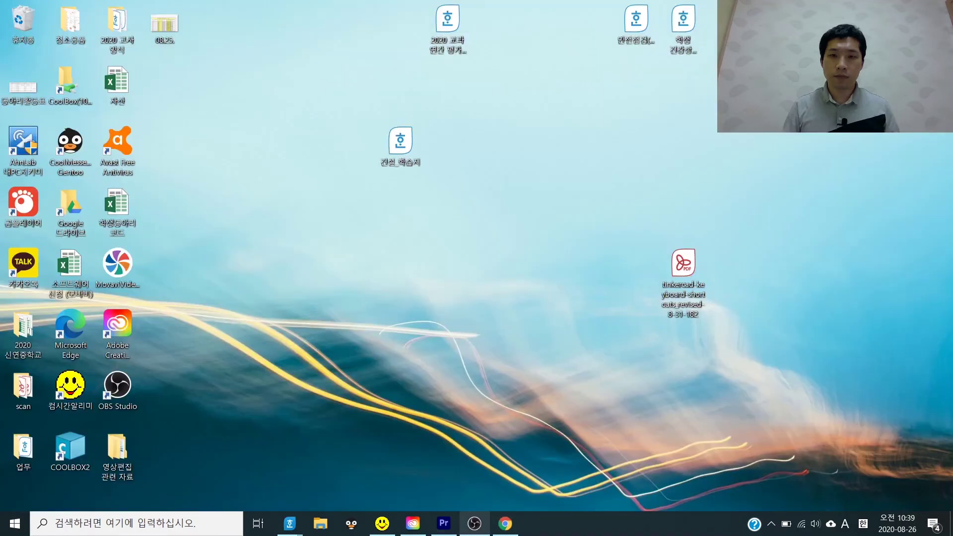
click(516, 530)
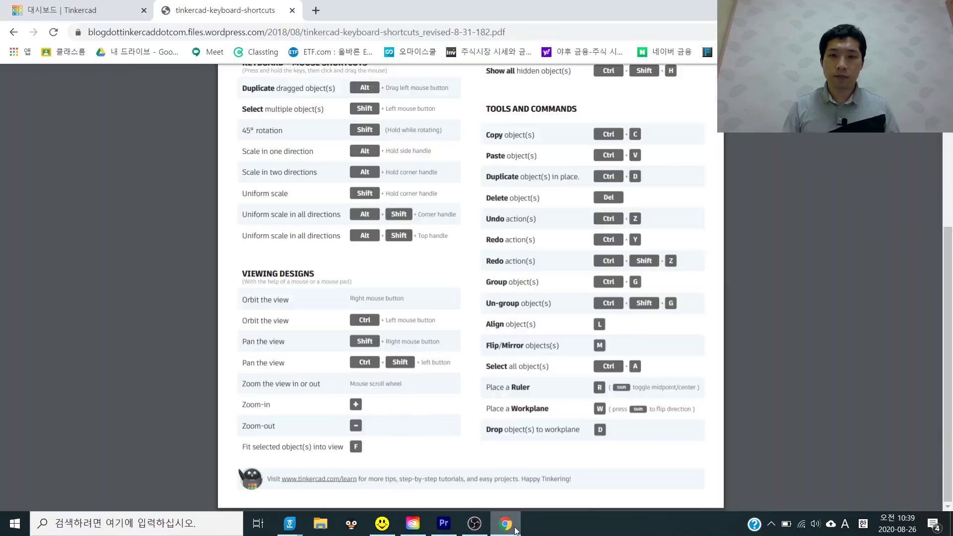
click(104, 16)
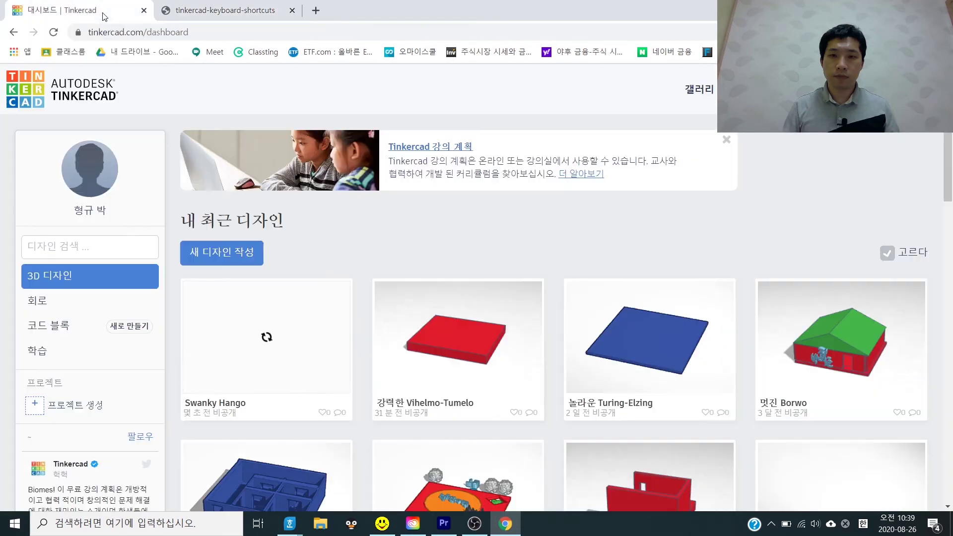
- Open the Swanky Hango design for editing and export everything in it as an STL file for 3D printing
mouse_move(306, 318)
click(308, 341)
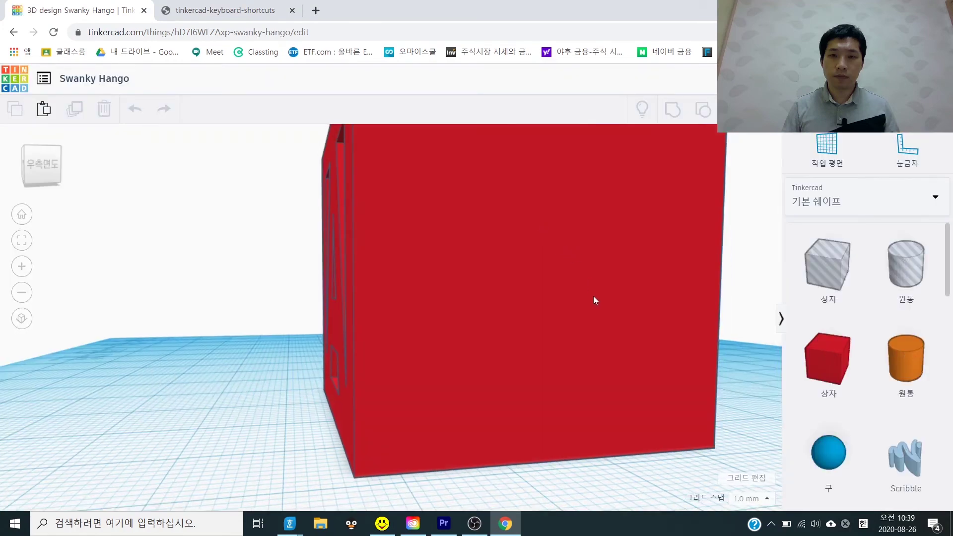
right_drag(601, 321, 647, 287)
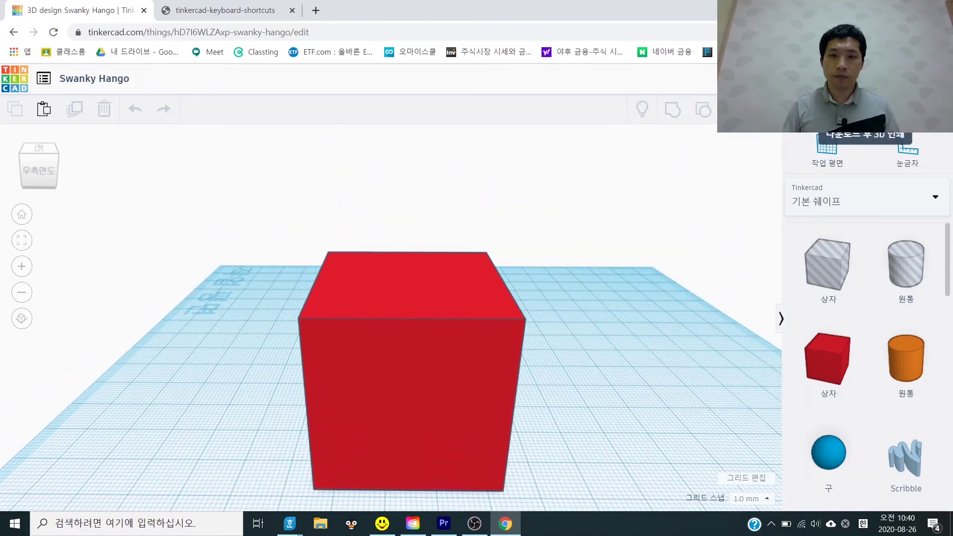
click(866, 110)
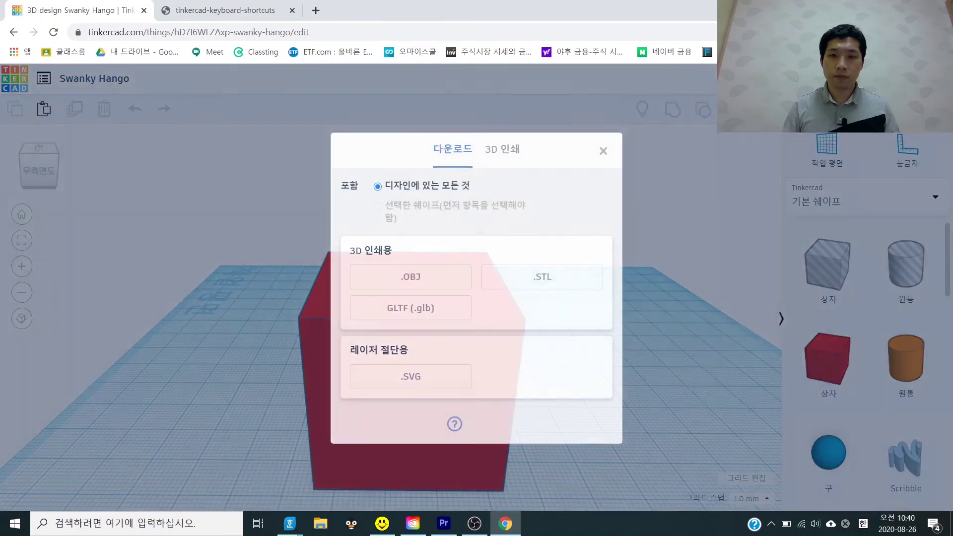
click(568, 288)
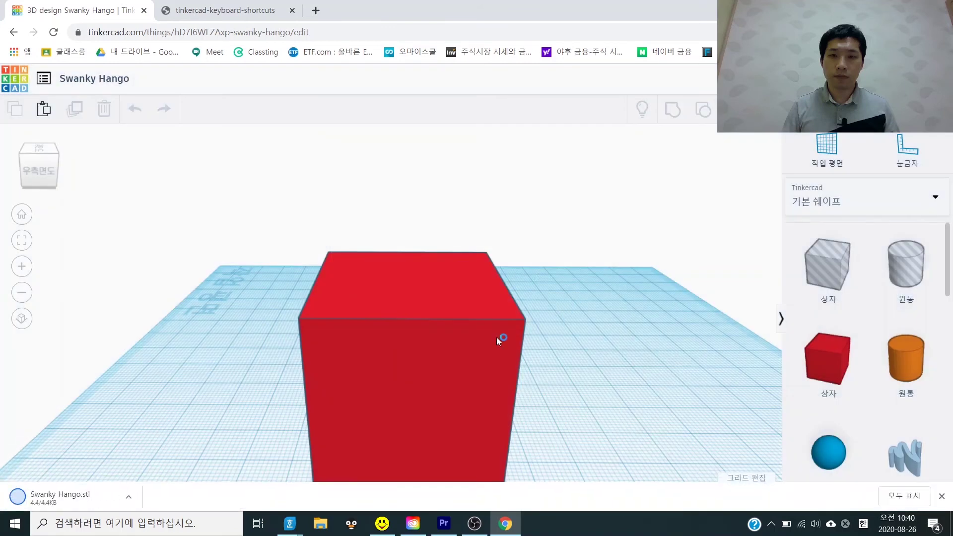
- Open the downloaded Swanky Hango.stl in Print 3D, inspect the cube from several sides, and minimize the viewer
click(75, 504)
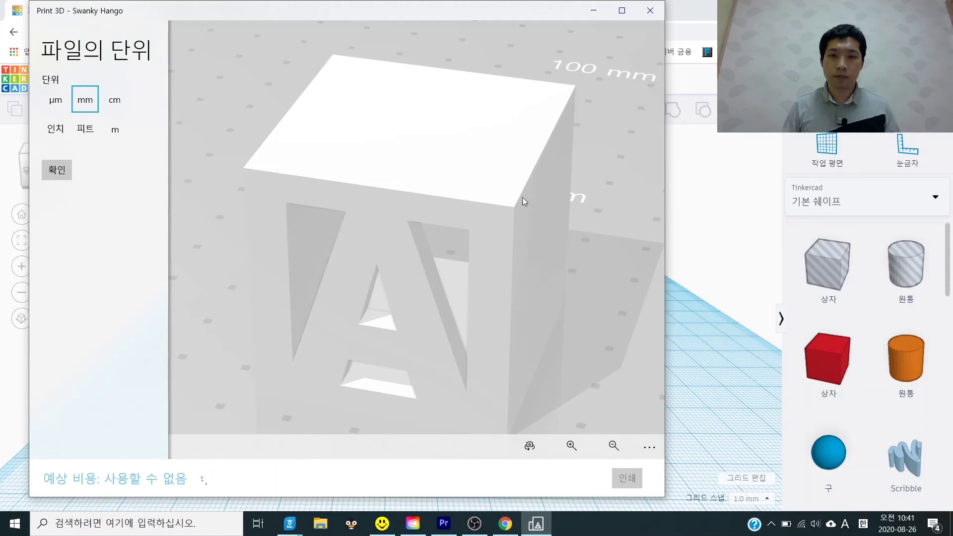
drag(523, 198, 267, 244)
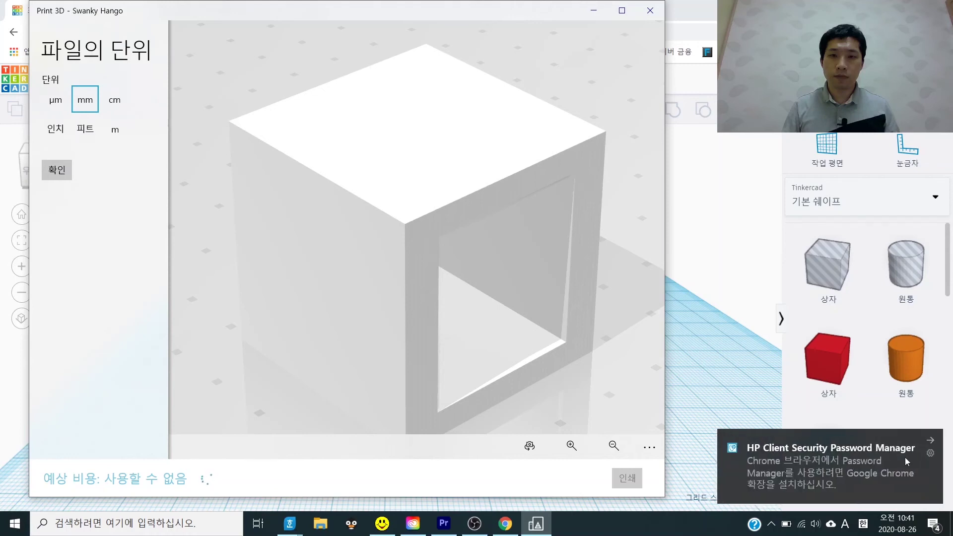
click(931, 441)
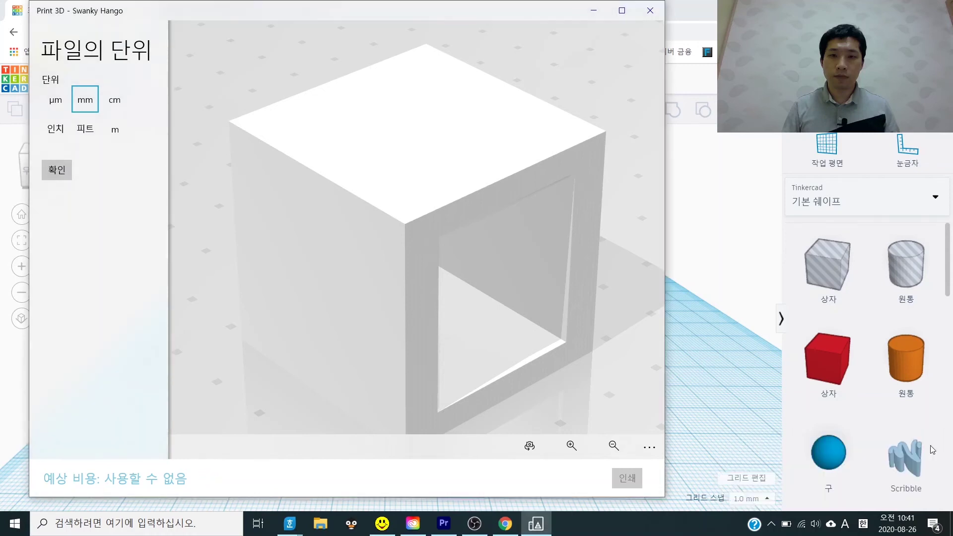
drag(427, 298, 573, 234)
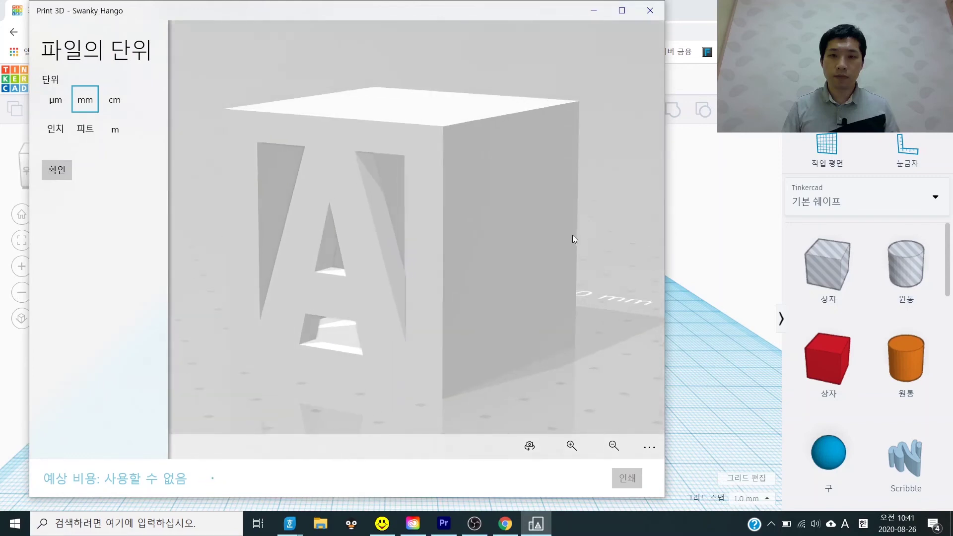
click(593, 10)
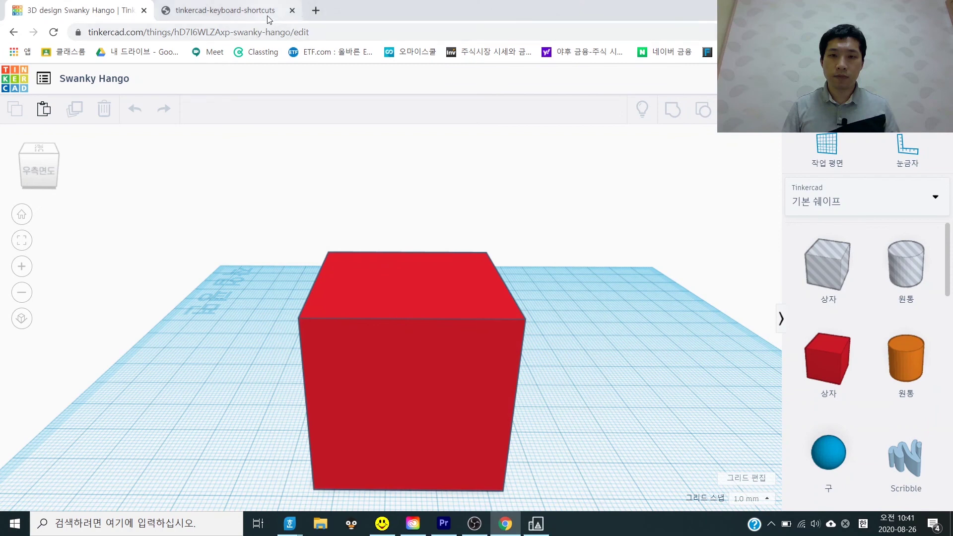
- Search Google for "싱기버스" in a new browser tab and open the Thingiverse website
drag(318, 33, 62, 43)
key(BackSpace)
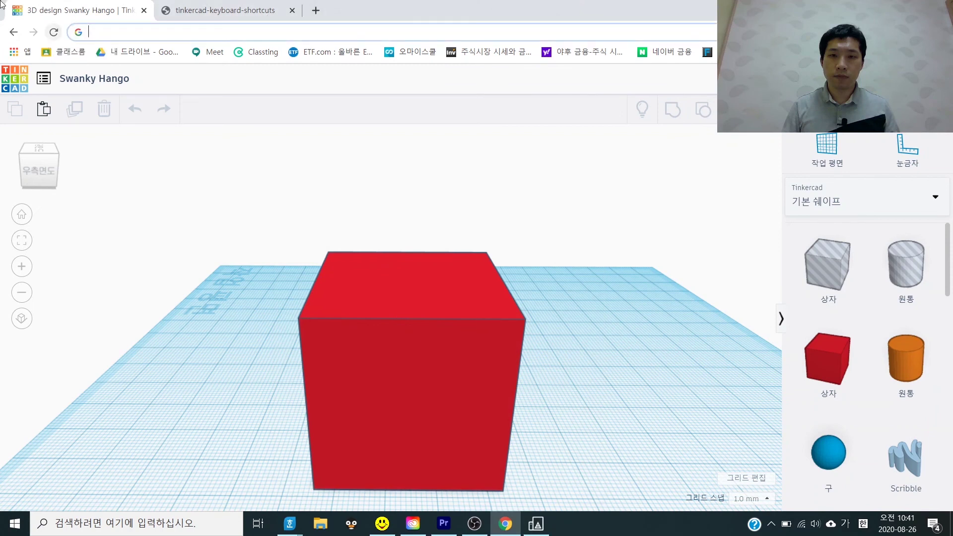
click(316, 10)
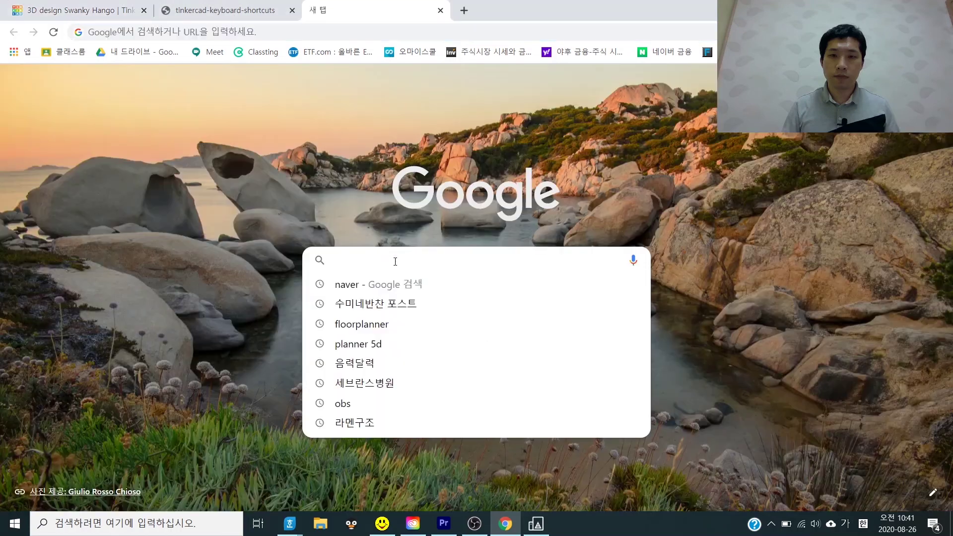
text(싱기버스)
key(Return)
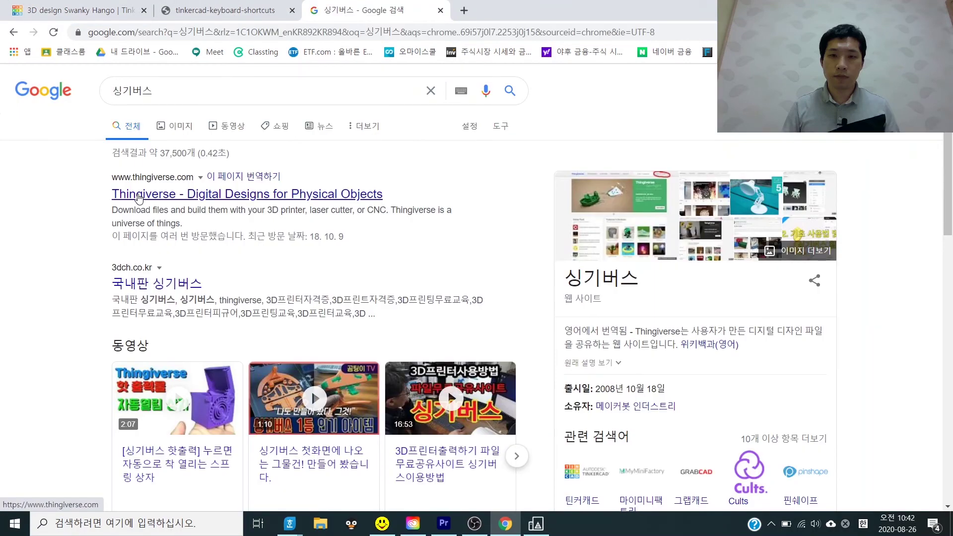
click(139, 197)
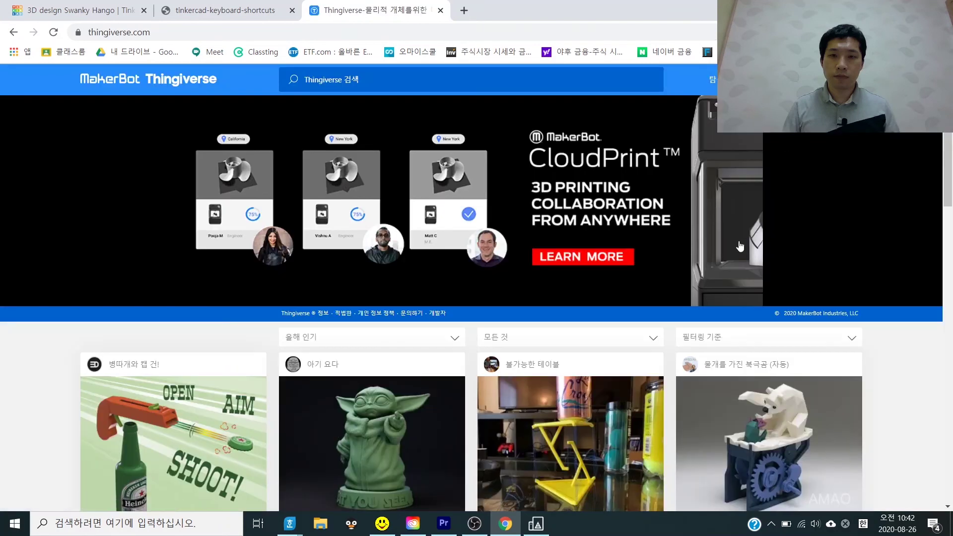
- Browse this year's popular models on the Thingiverse home page and continue to the second page of models
scroll(809, 223, down, 3)
scroll(808, 223, down, 6)
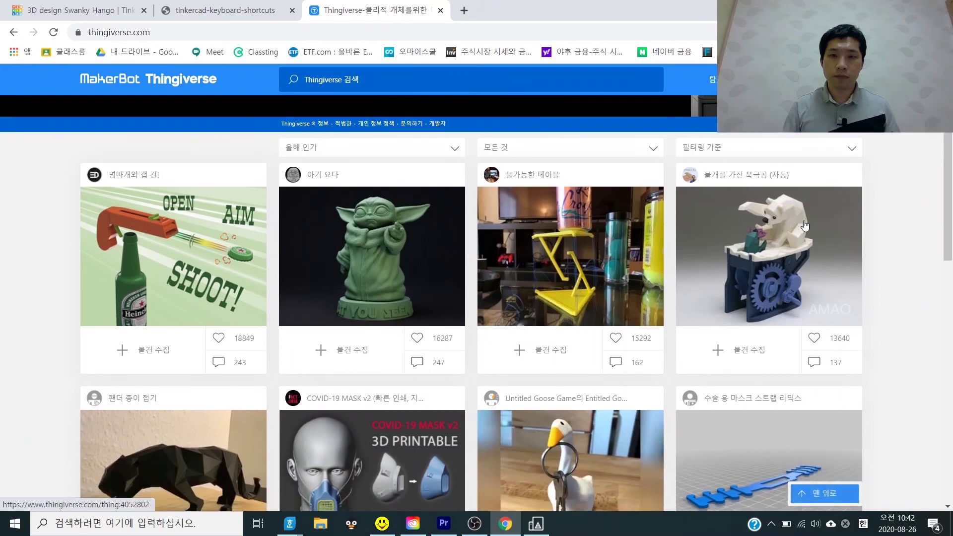
scroll(801, 221, down, 5)
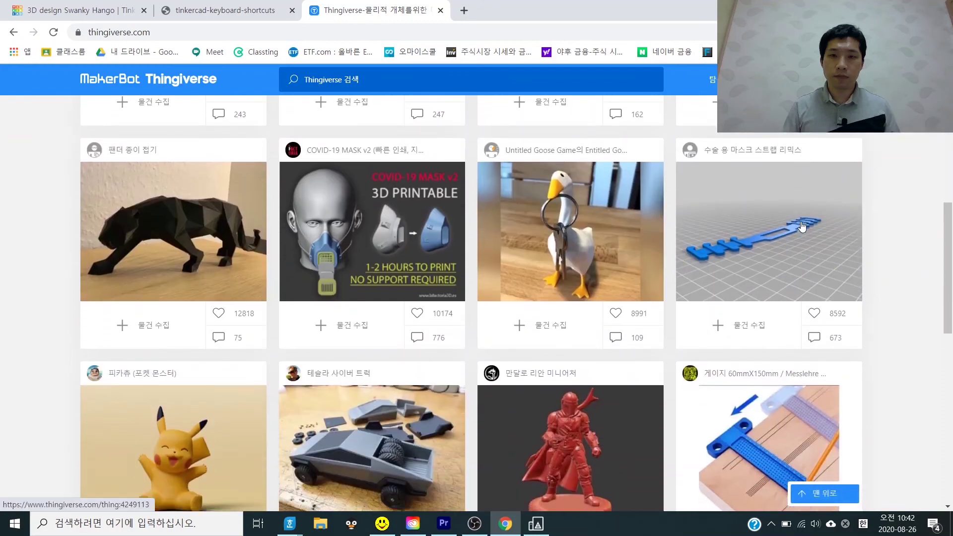
scroll(196, 284, up, 11)
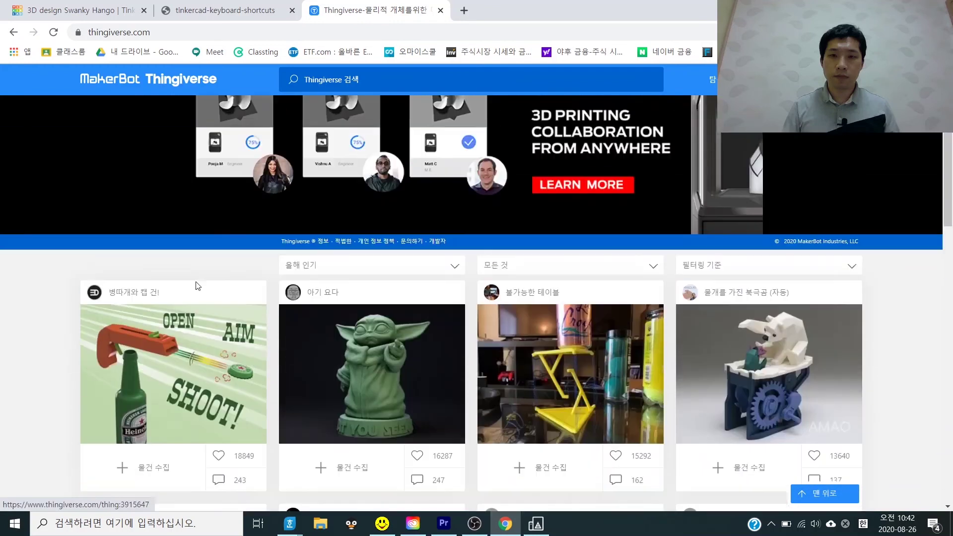
scroll(199, 286, down, 10)
scroll(198, 286, down, 9)
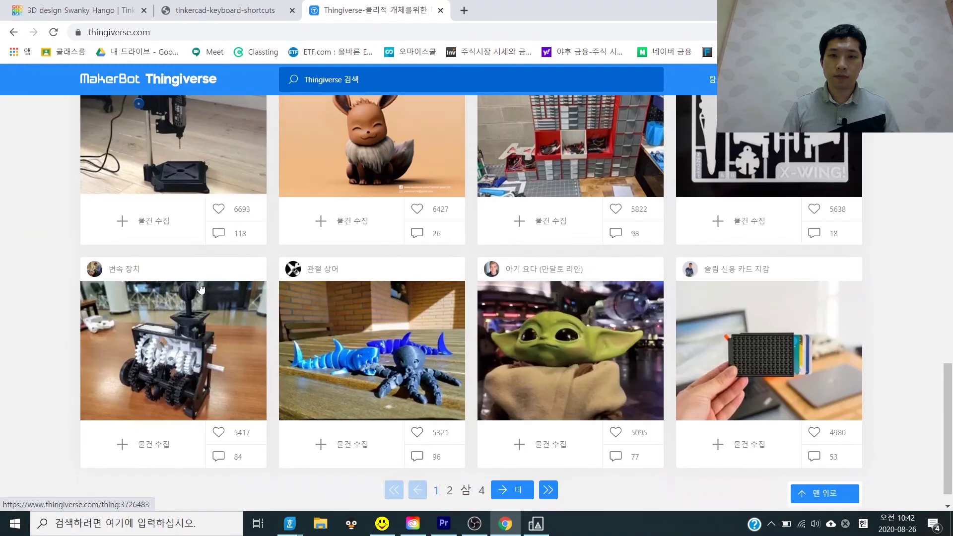
click(518, 466)
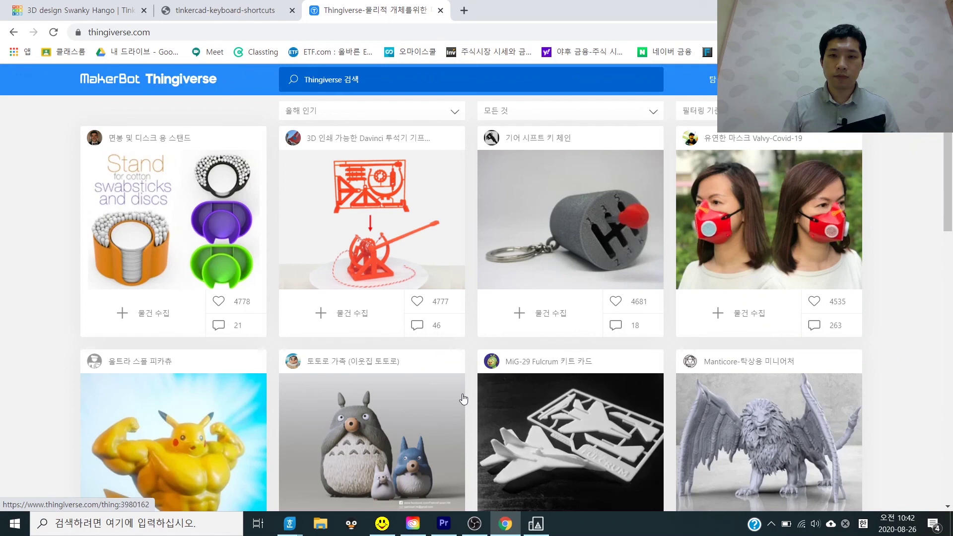
scroll(489, 383, down, 2)
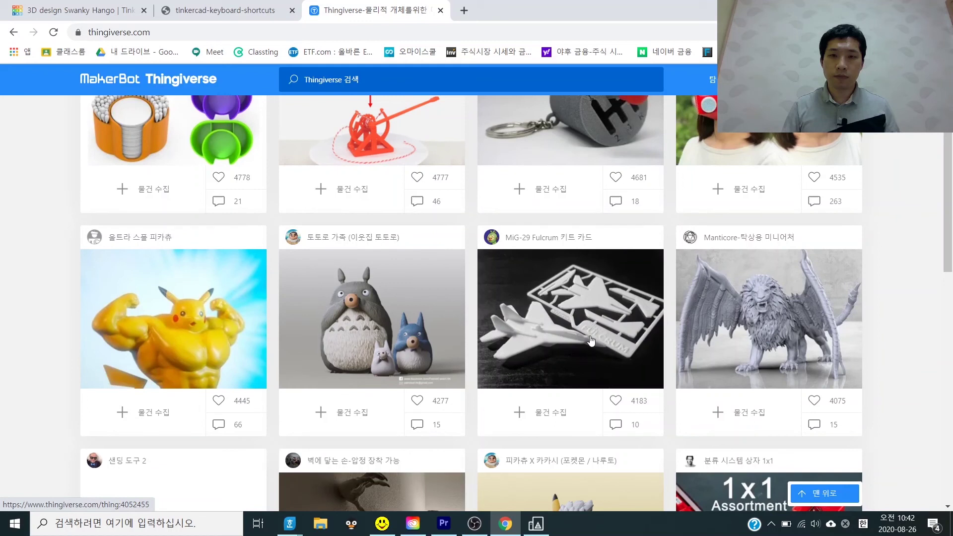
- Open the MiG-29 Fulcrum kit card model page and look through its photos and rendered previews
click(591, 340)
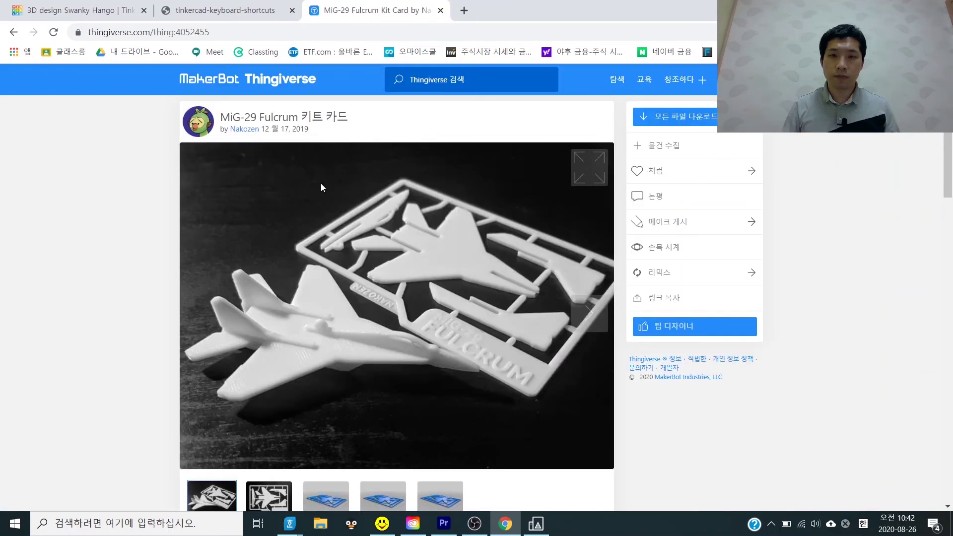
scroll(272, 337, down, 3)
scroll(271, 411, up, 1)
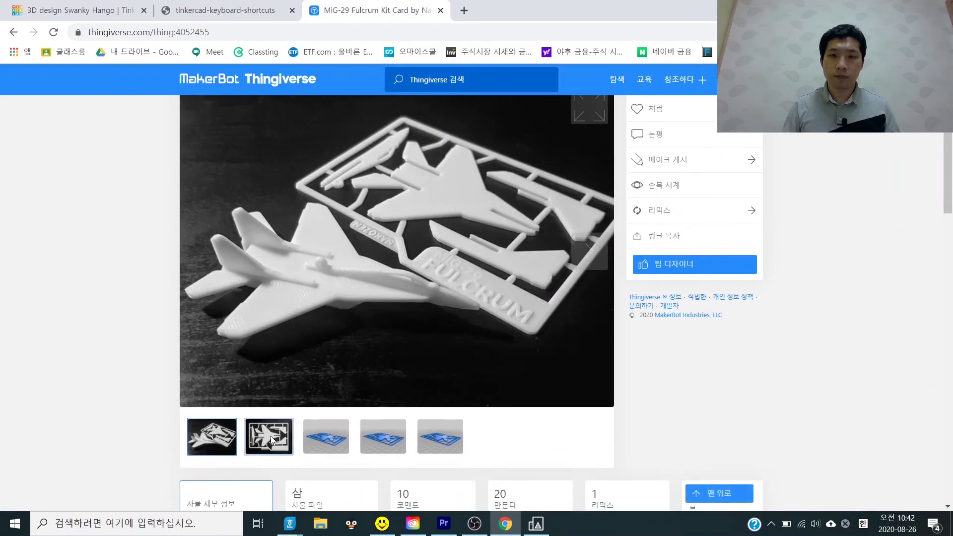
click(272, 436)
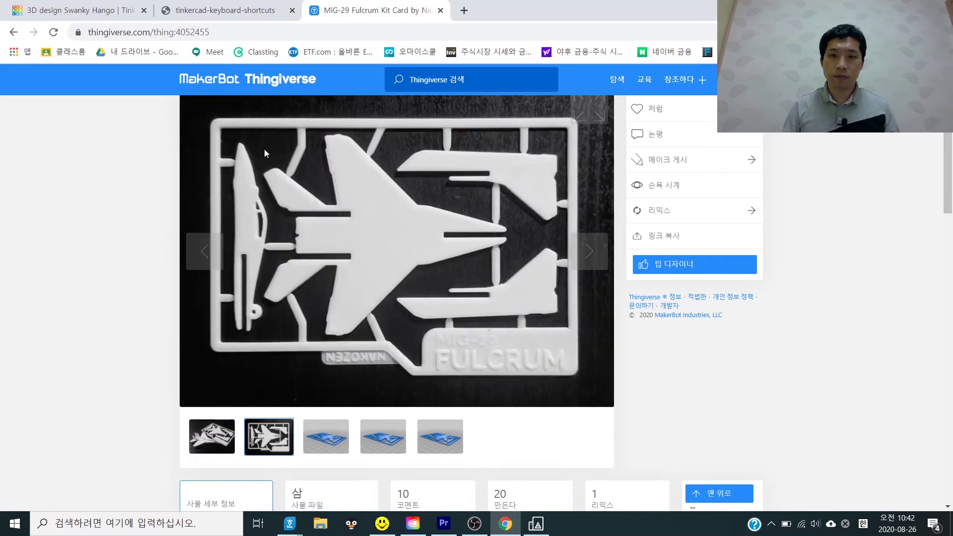
click(322, 448)
scroll(124, 305, up, 1)
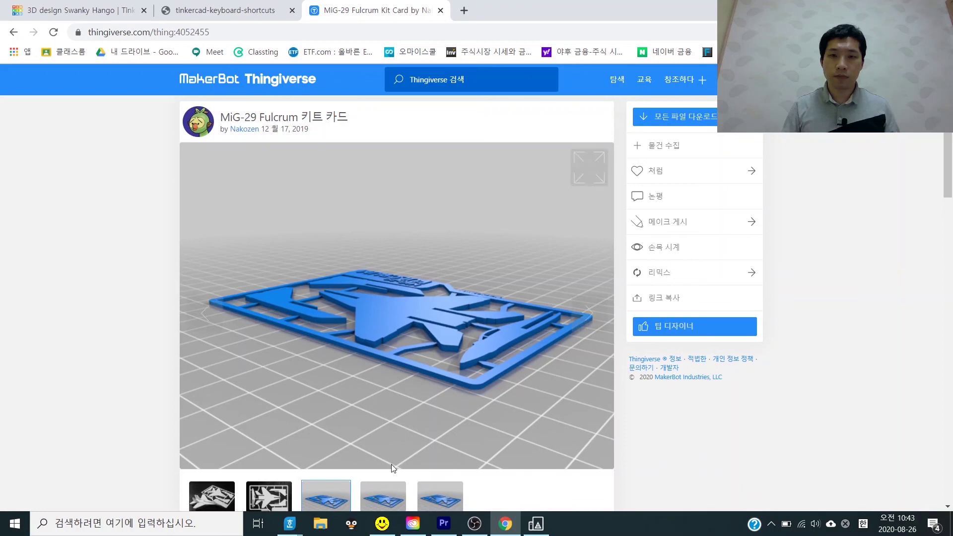
click(393, 491)
click(443, 502)
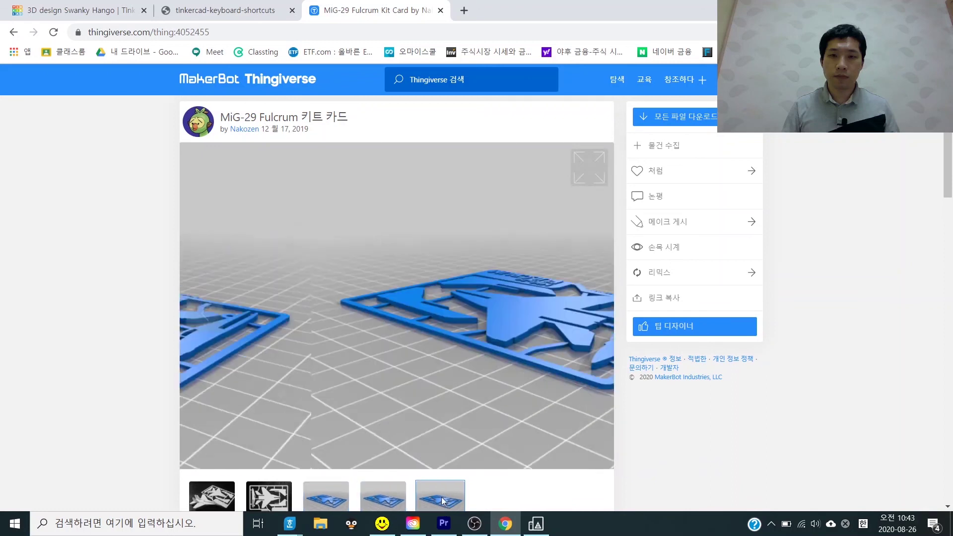
- Review the kit card's summary, license and print settings, and return to the start of its page
scroll(119, 358, down, 5)
scroll(109, 338, down, 2)
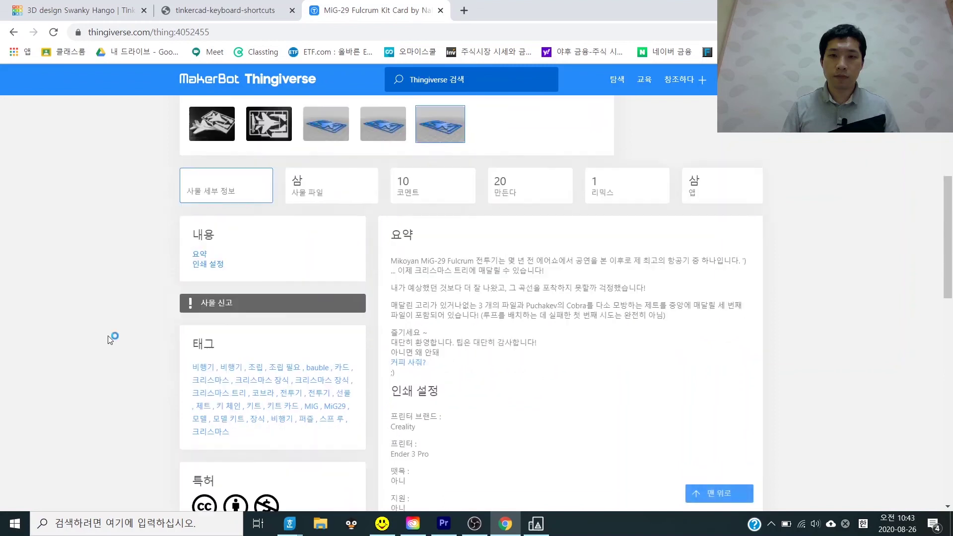
drag(399, 198, 523, 300)
click(527, 309)
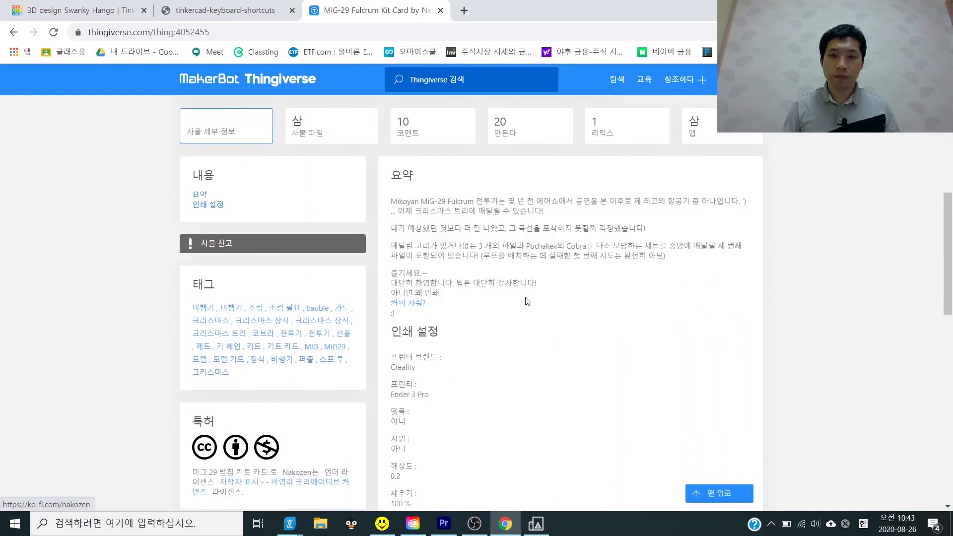
scroll(524, 299, down, 3)
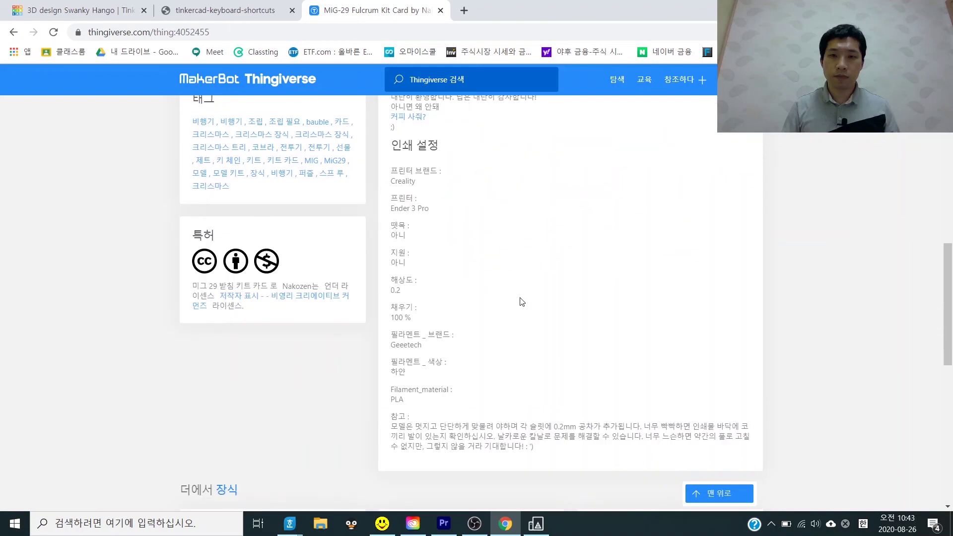
scroll(520, 300, up, 9)
scroll(520, 302, up, 2)
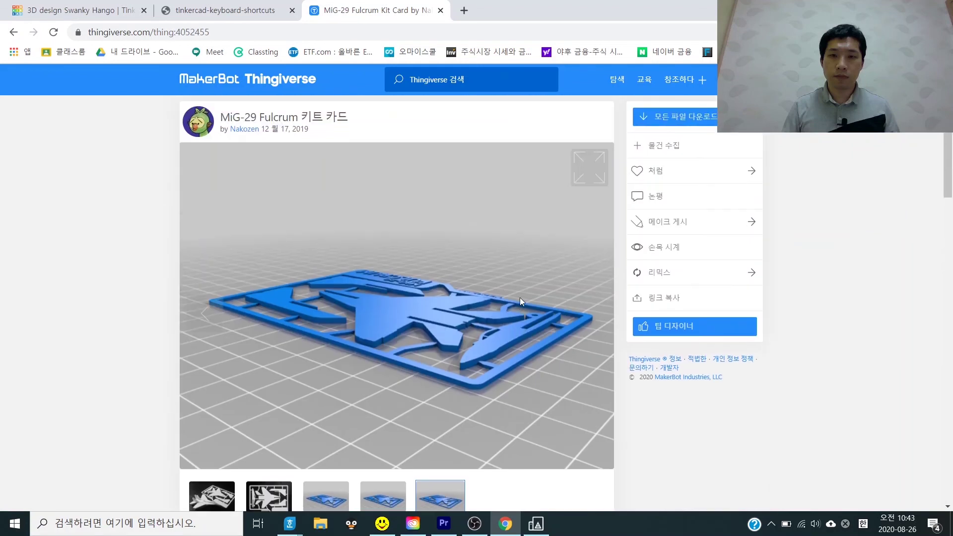
- Download all files of the MiG-29 Fulcrum kit card and show the ZIP archive where it was saved
click(651, 122)
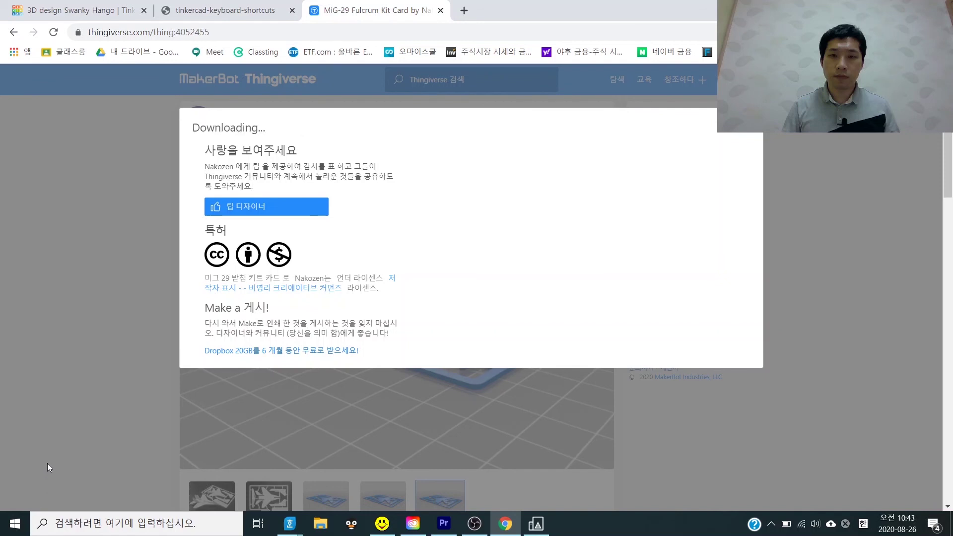
click(130, 498)
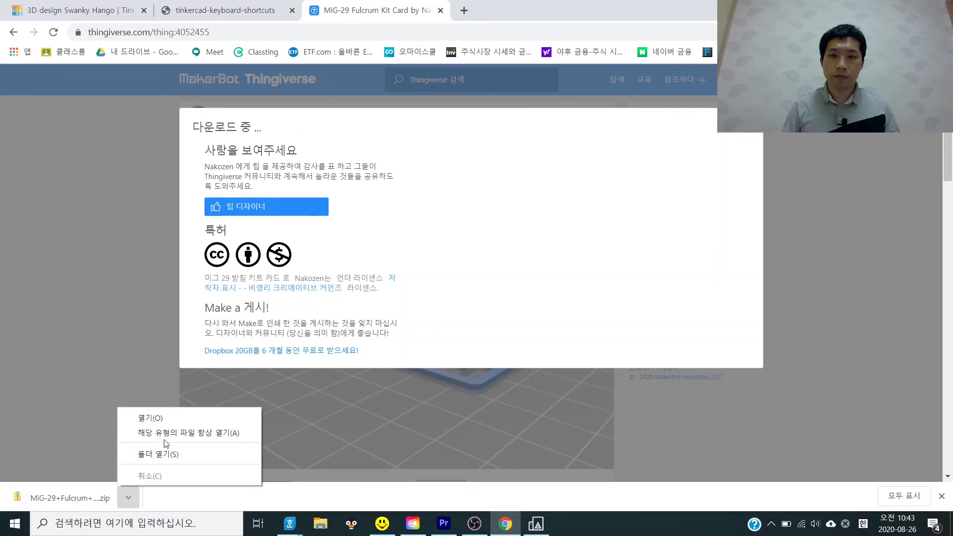
click(171, 455)
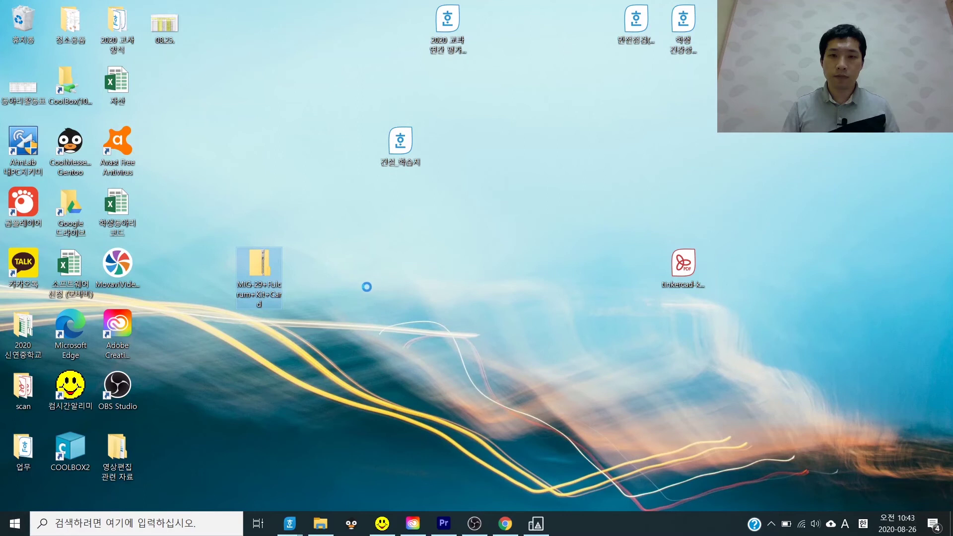
- Extract the MiG-29+Fulcrum+Kit+Card archive and open the files folder inside it in a maximized window
right_click(268, 278)
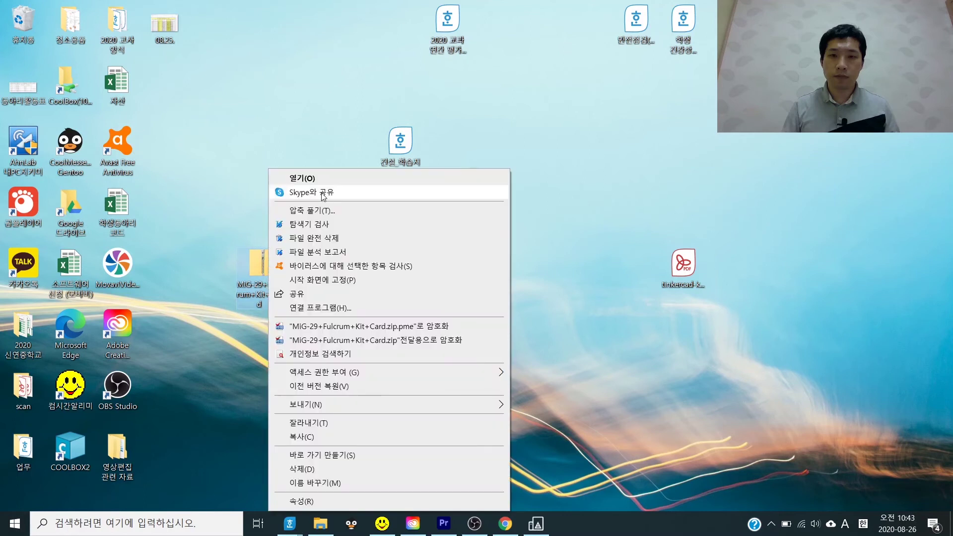
click(319, 217)
double_click(164, 84)
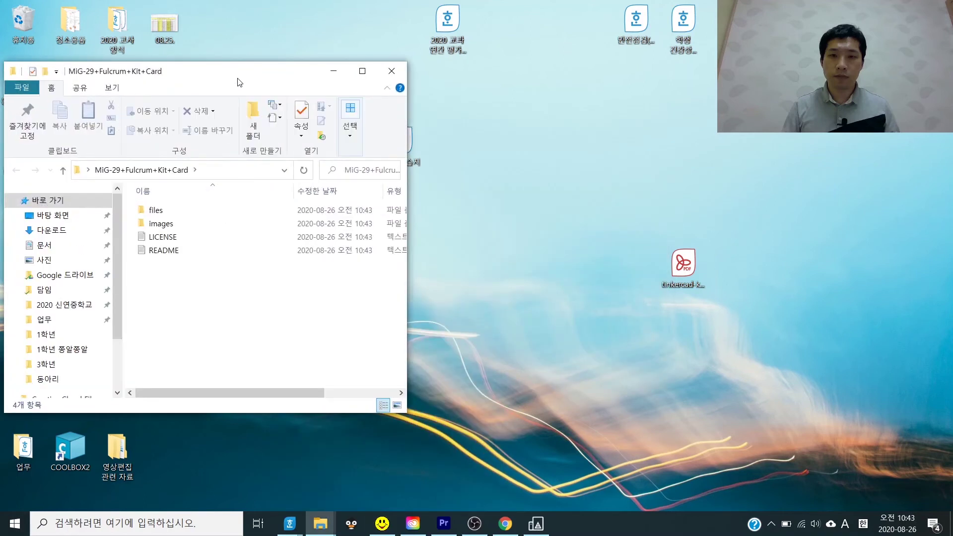
double_click(240, 78)
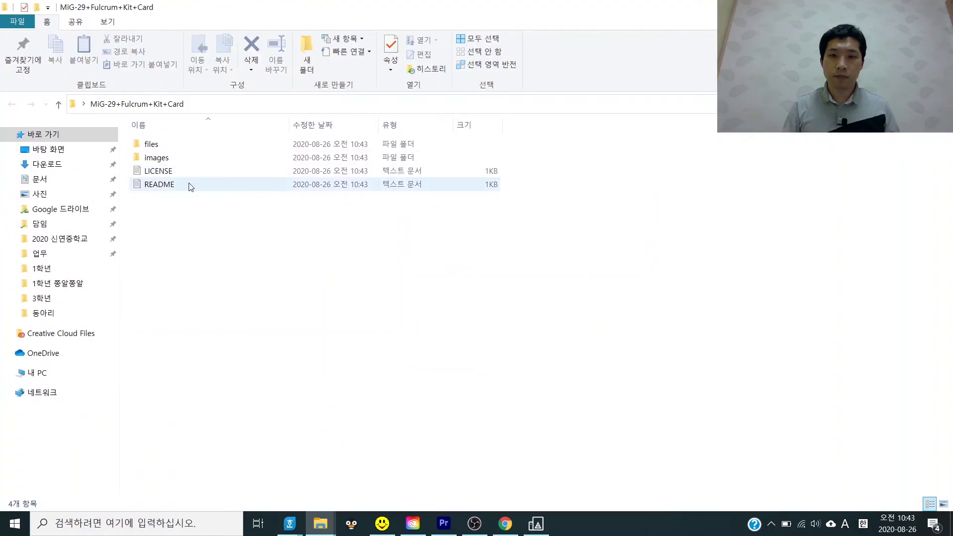
double_click(187, 145)
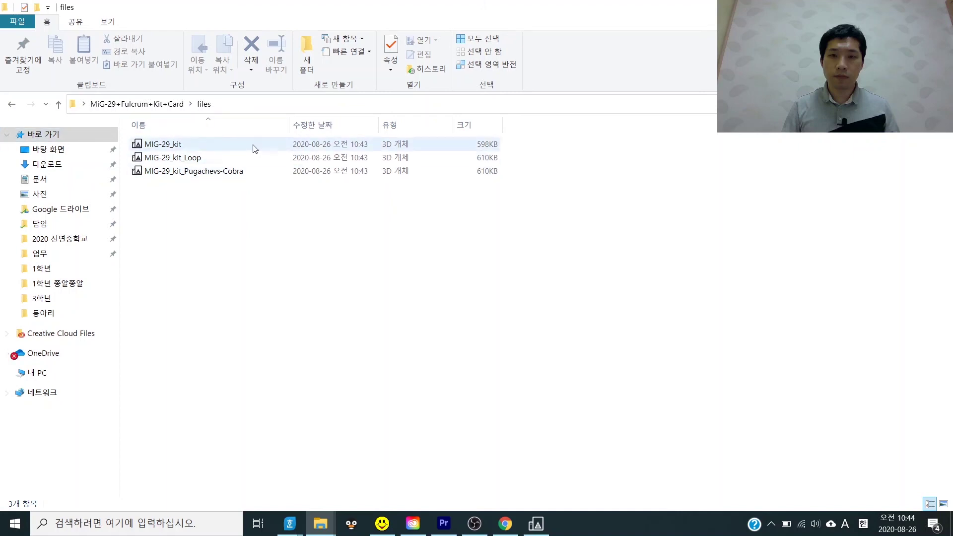
- Check the file type of MIG-29_kit in its file properties, and close them without changing anything
click(162, 145)
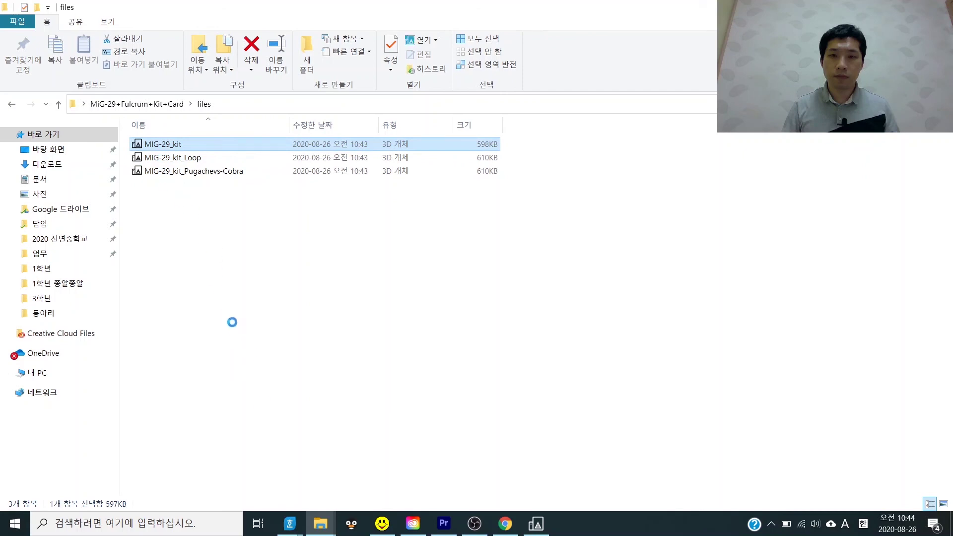
key(shift+F10)
click(212, 484)
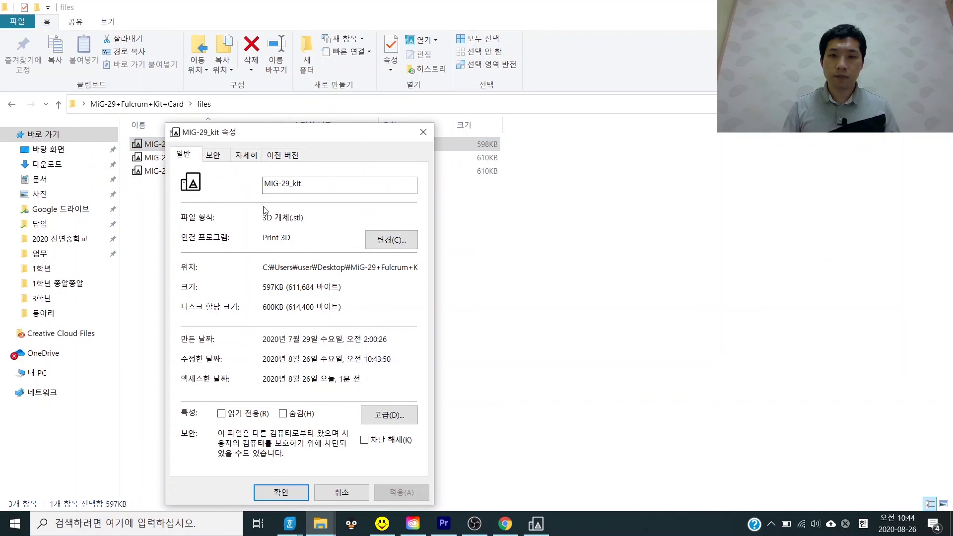
click(365, 493)
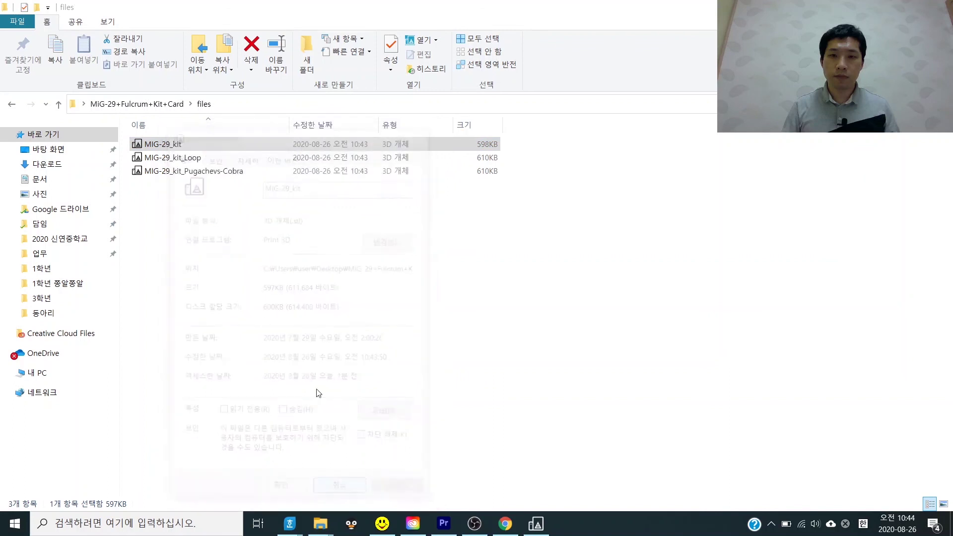
- Open MIG-29_kit in Print 3D, inspect the aircraft kit card model, and close the viewer
double_click(160, 145)
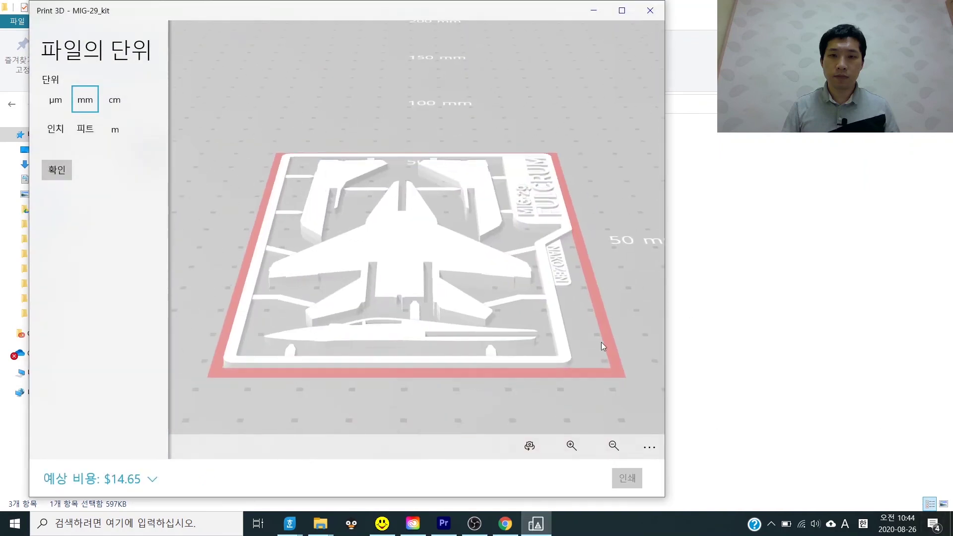
drag(601, 342, 657, 299)
click(657, 19)
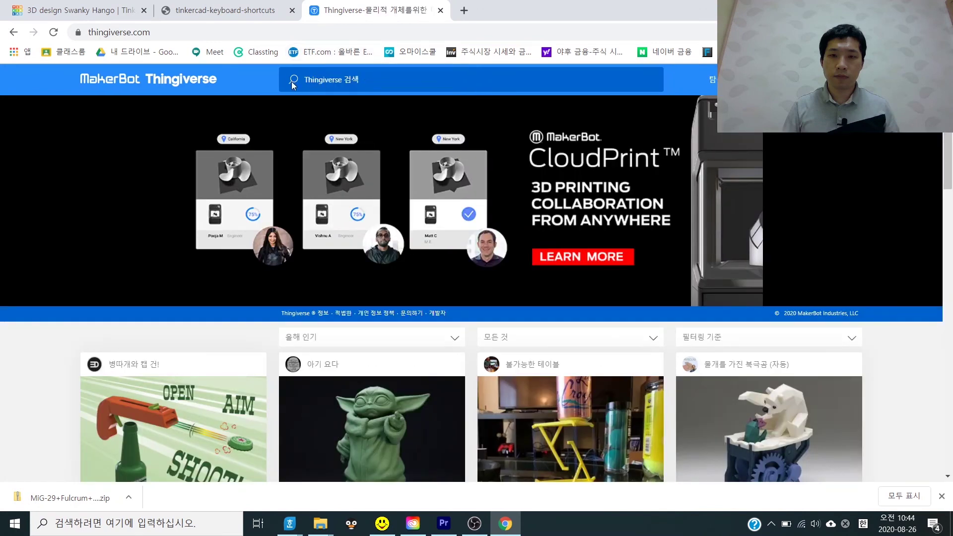
- Switch to Thingiverse in the browser and browse this year's popular models
scroll(317, 93, down, 5)
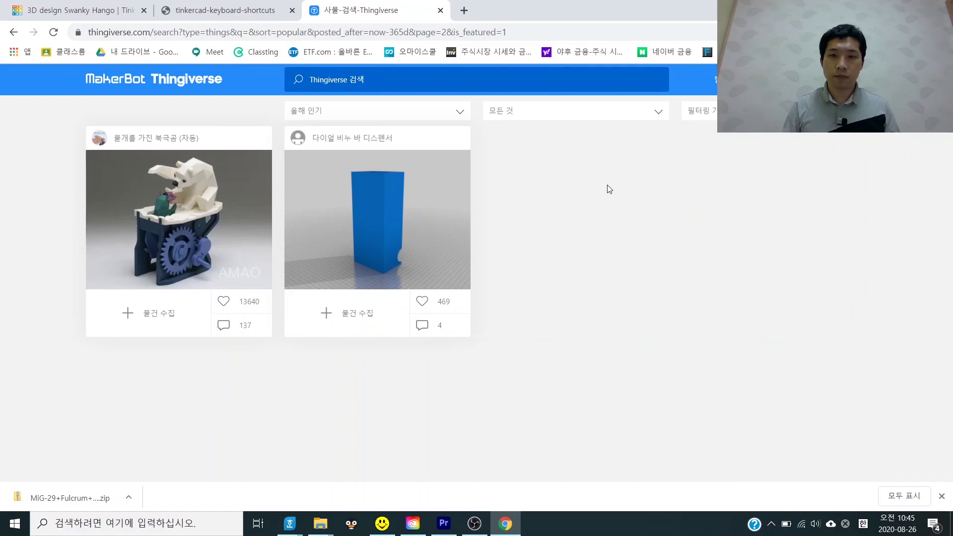
mouse_move(474, 534)
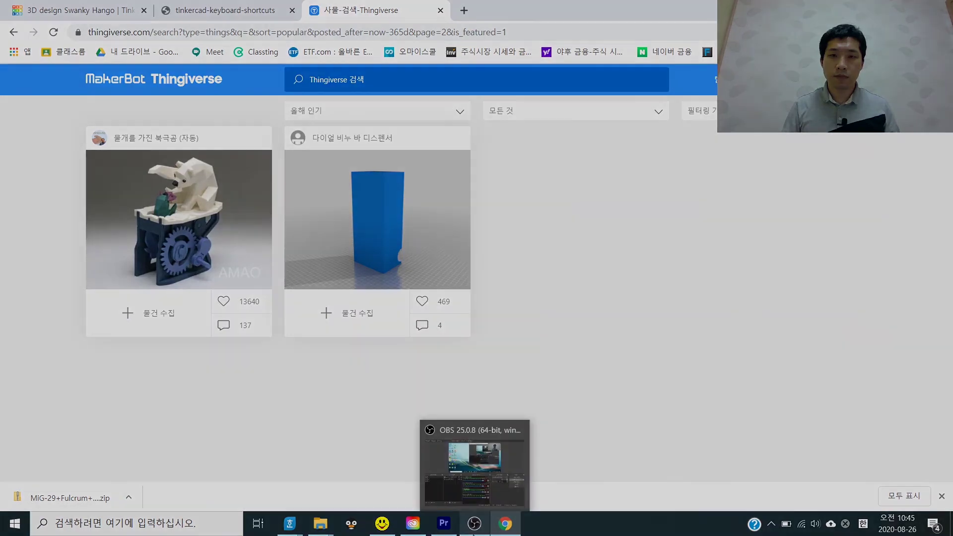